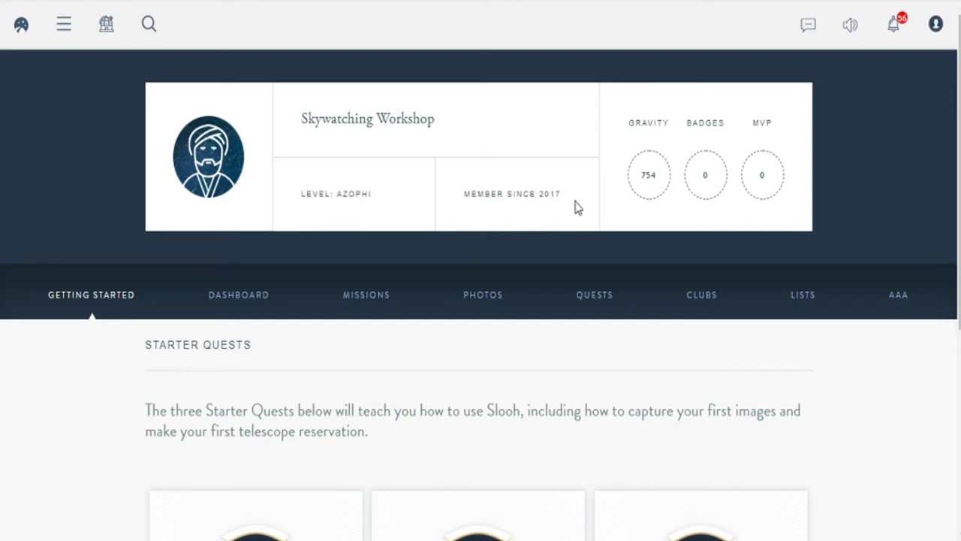
# Look over the account menu options and read through the list of alerts
pyautogui.click(936, 24)
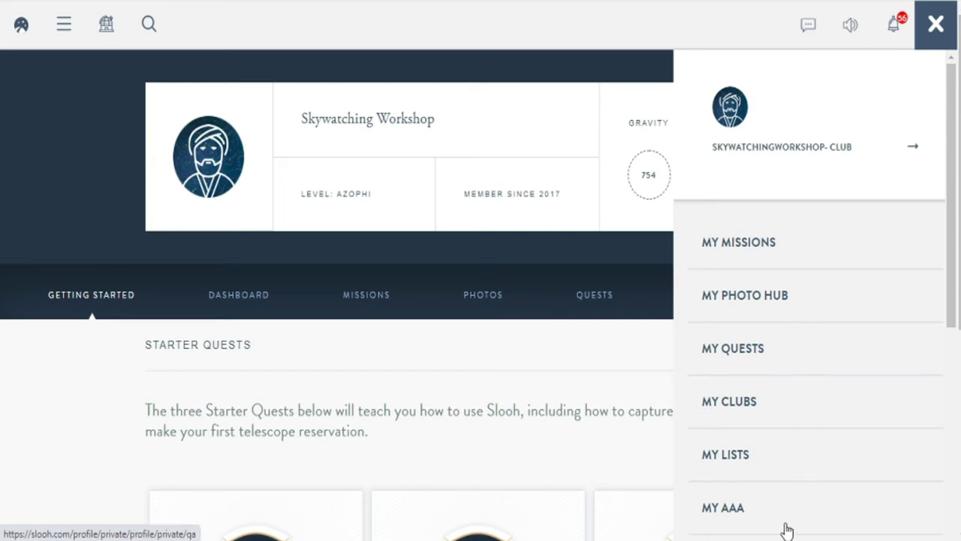
pyautogui.click(935, 29)
pyautogui.click(892, 27)
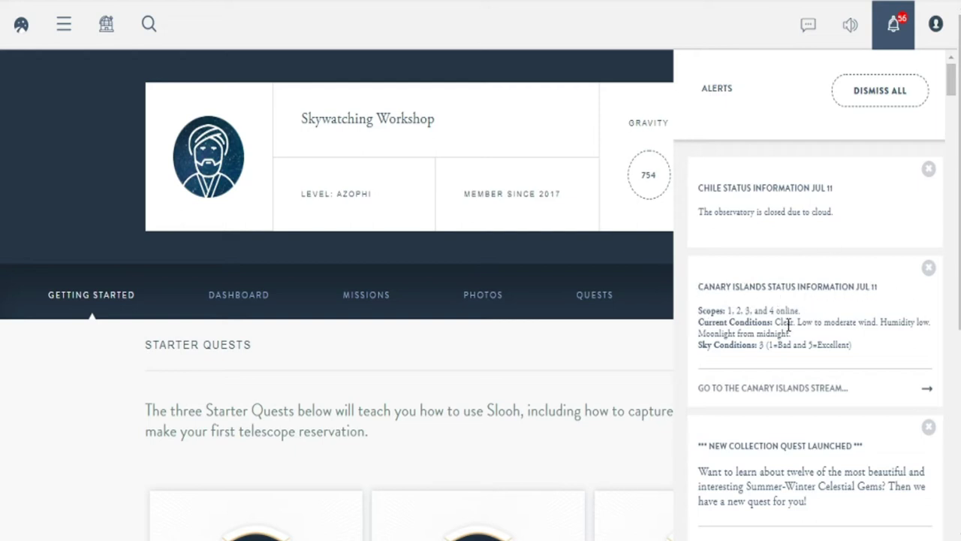
pyautogui.scroll(-3, 881, 359)
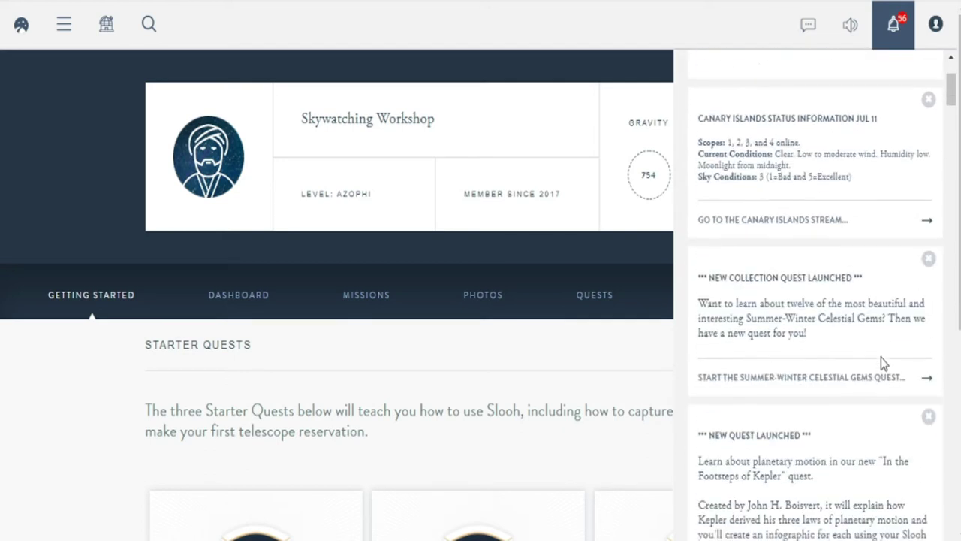
pyautogui.scroll(-1, 855, 181)
pyautogui.scroll(-1, 855, 181)
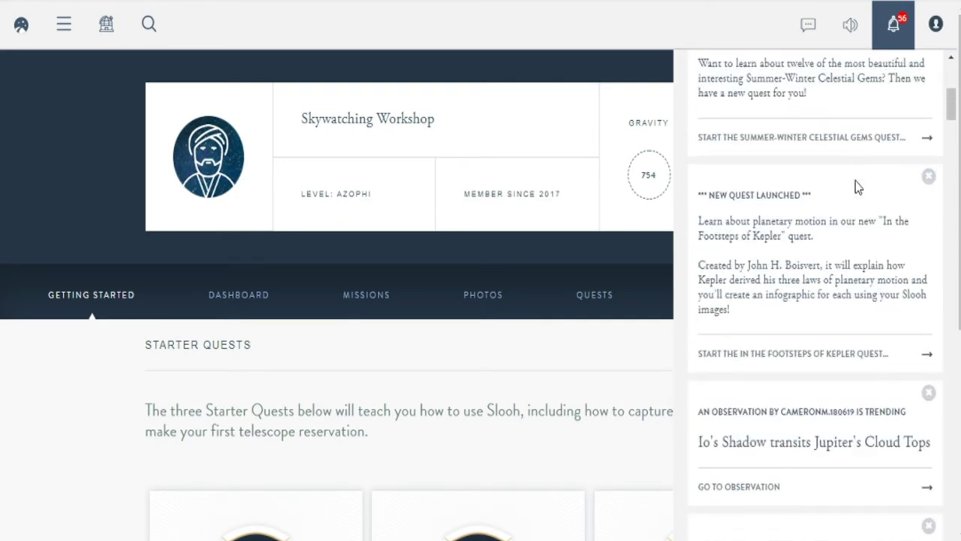
pyautogui.scroll(-2, 824, 208)
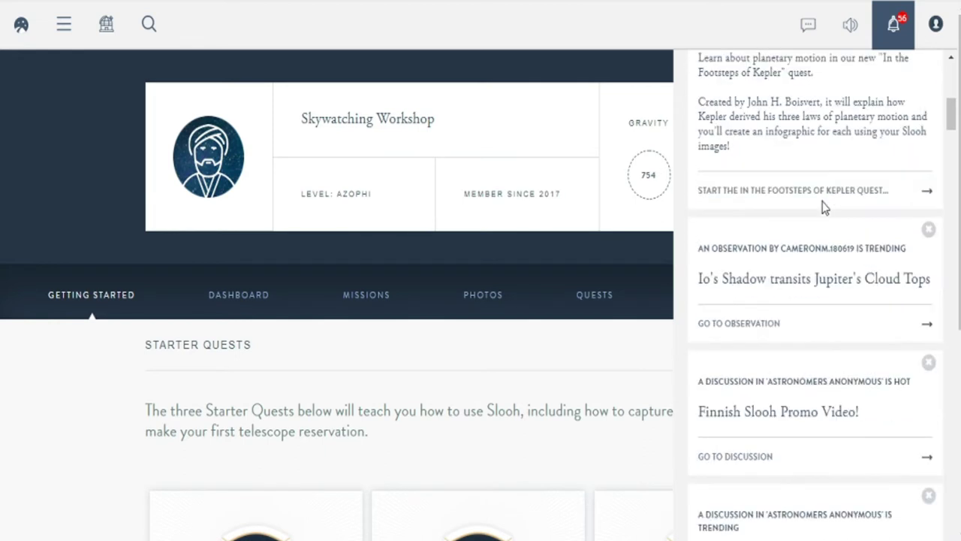
pyautogui.scroll(-2, 824, 207)
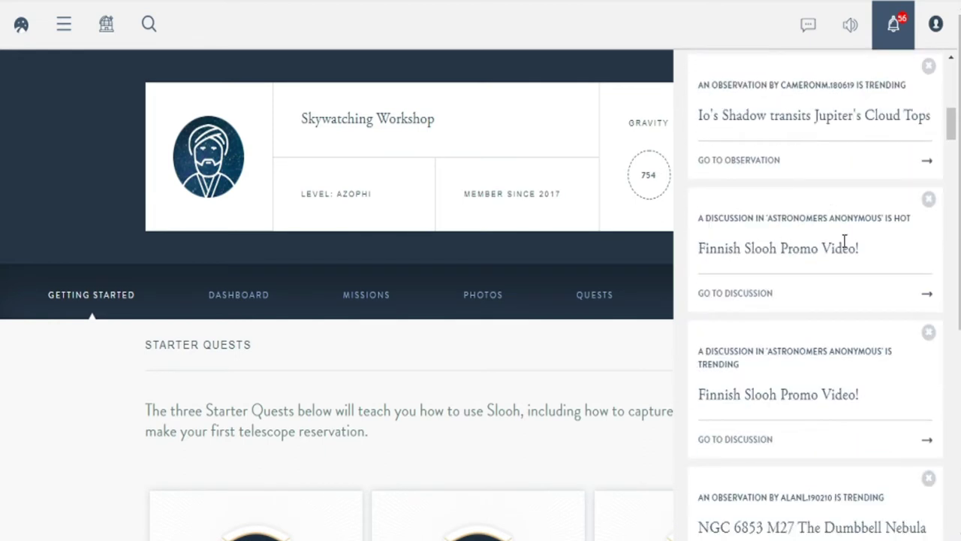
pyautogui.scroll(-2, 843, 242)
pyautogui.scroll(-2, 836, 275)
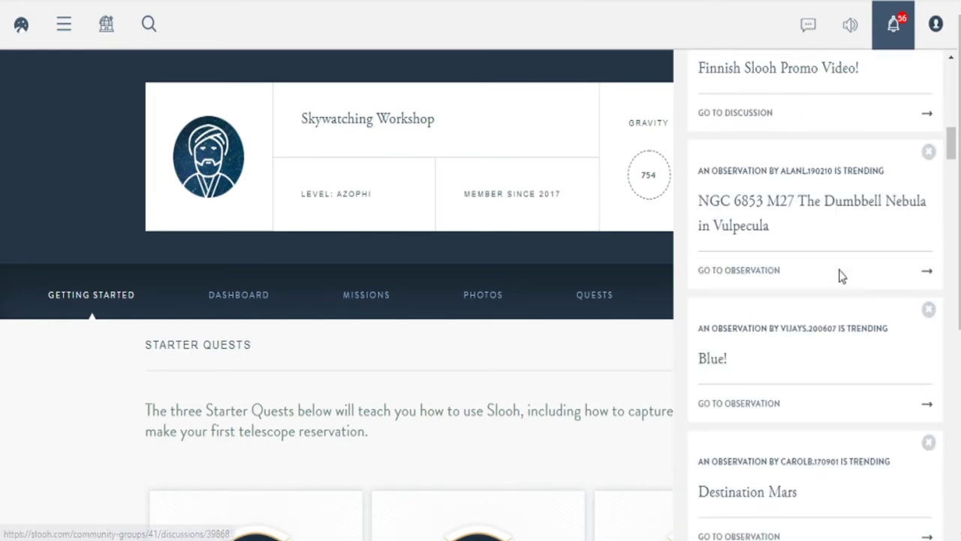
pyautogui.click(897, 30)
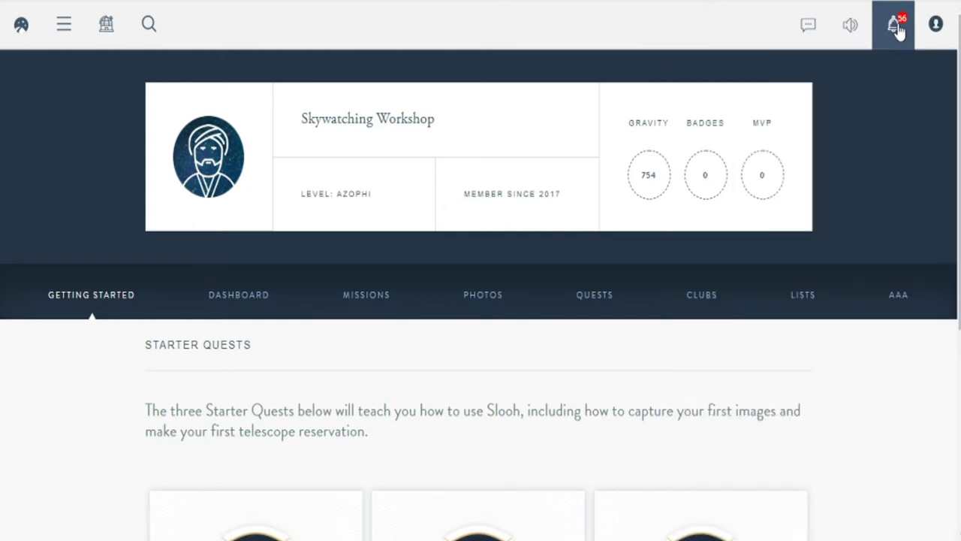
# Check the live audio show schedule and read the latest messages in the member chat, leaving the chat closed
pyautogui.click(850, 30)
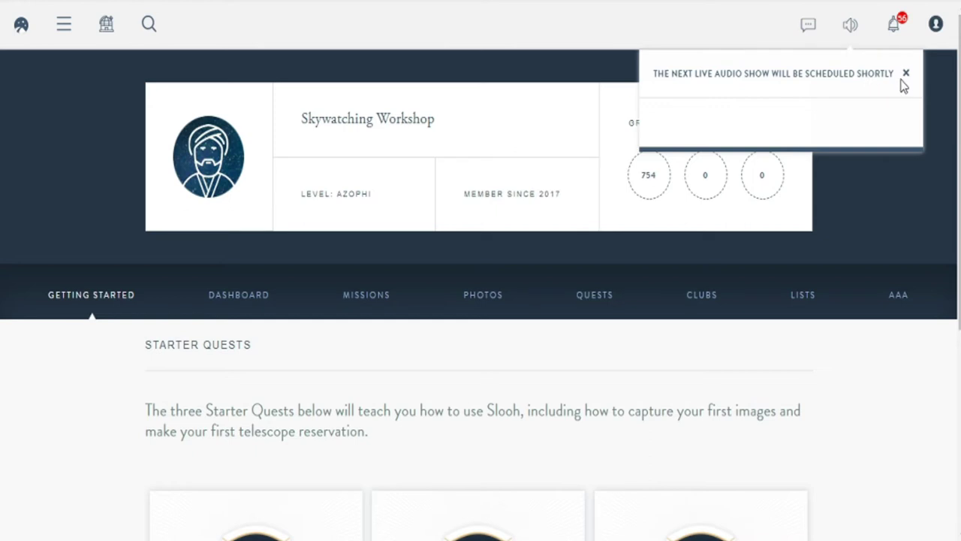
pyautogui.click(808, 27)
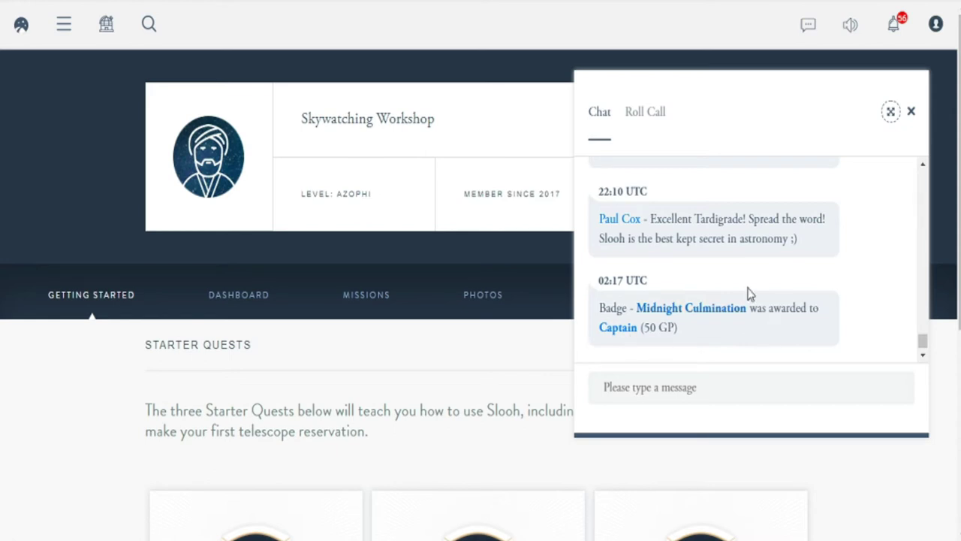
pyautogui.scroll(-1, 778, 266)
pyautogui.scroll(1, 779, 265)
pyautogui.scroll(-1, 778, 266)
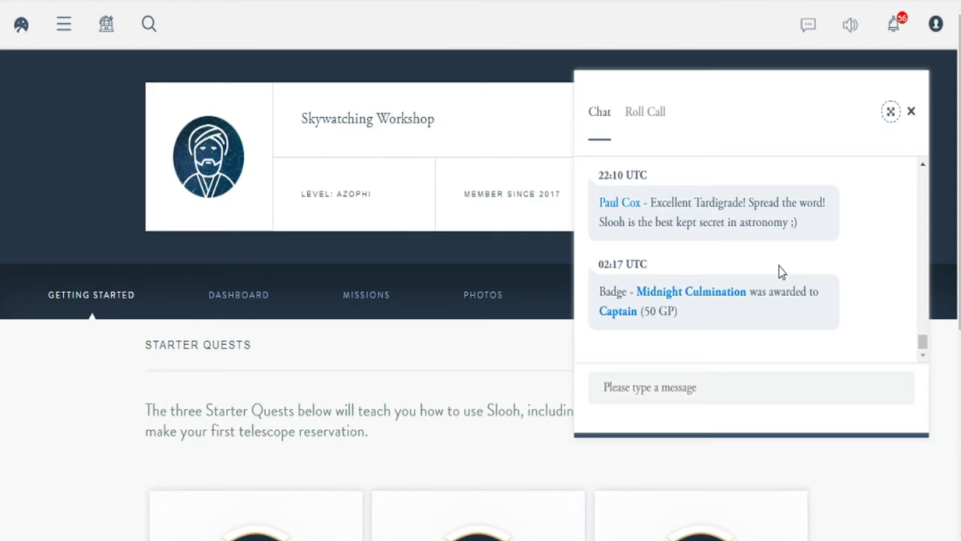
pyautogui.click(912, 114)
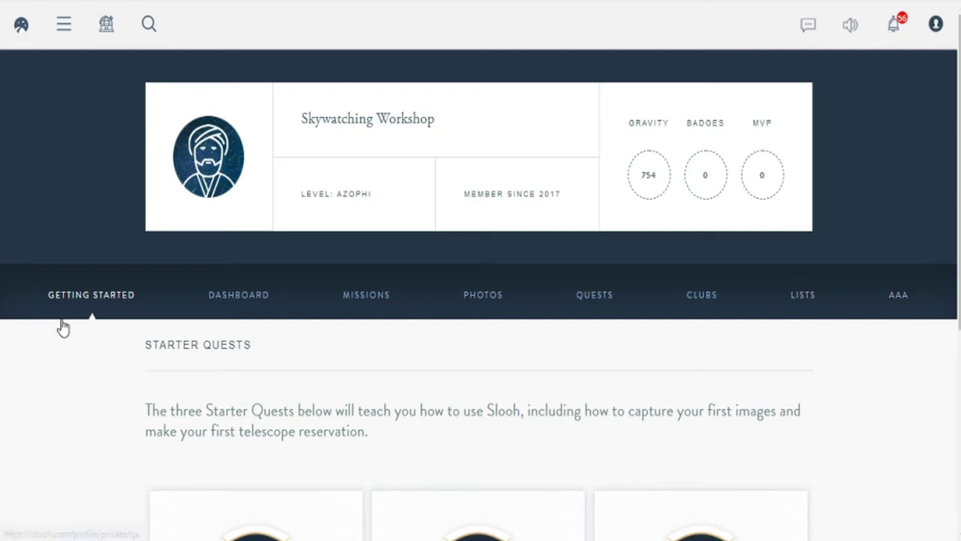
# Review the three Starter Quests in the Getting Started section
pyautogui.scroll(-3, 353, 347)
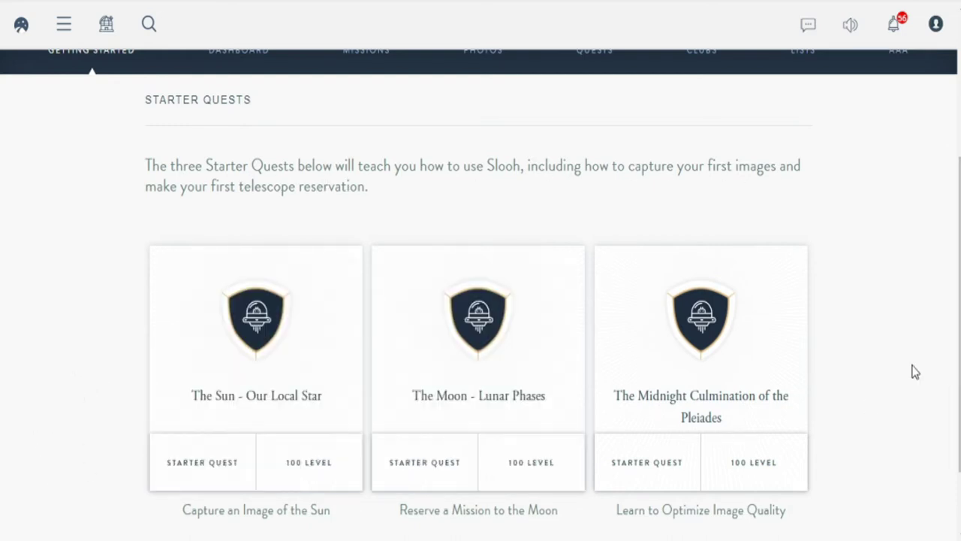
pyautogui.scroll(-1, 878, 333)
pyautogui.scroll(-2, 878, 333)
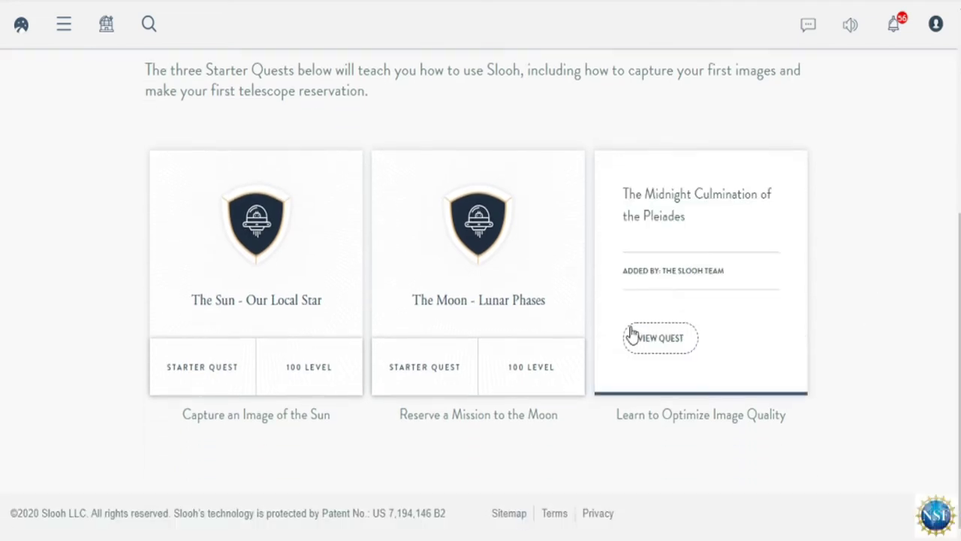
pyautogui.scroll(4, 898, 323)
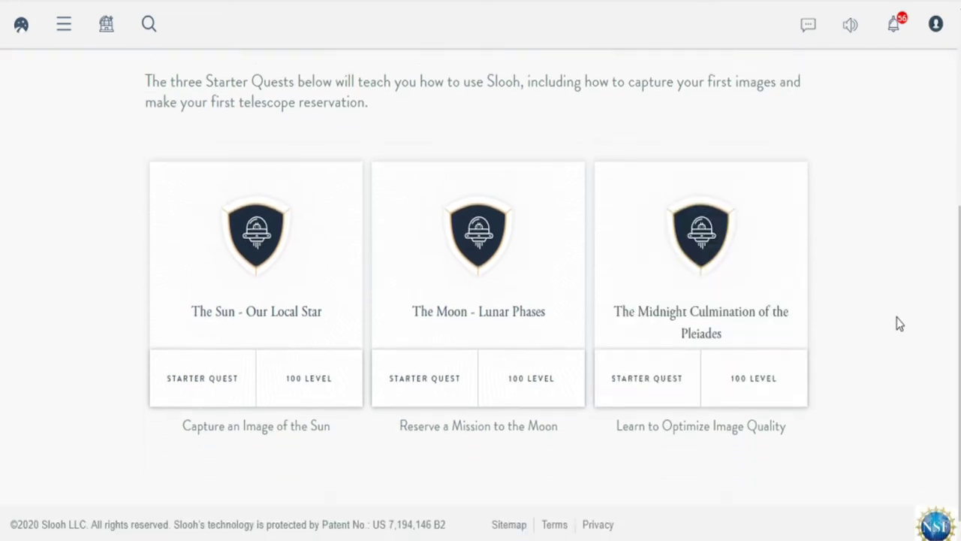
pyautogui.scroll(-2, 871, 322)
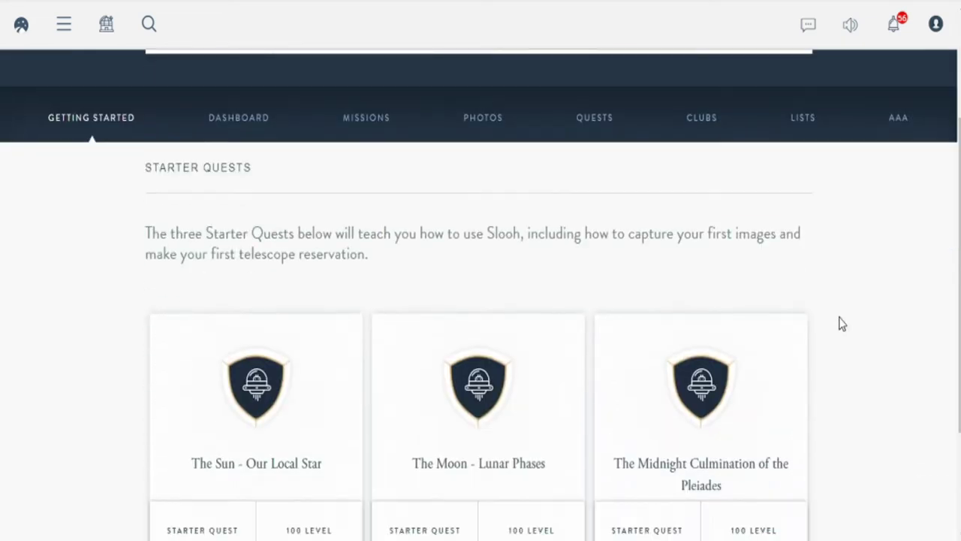
# Open the Dashboard and browse several of the latest community observations
pyautogui.click(236, 121)
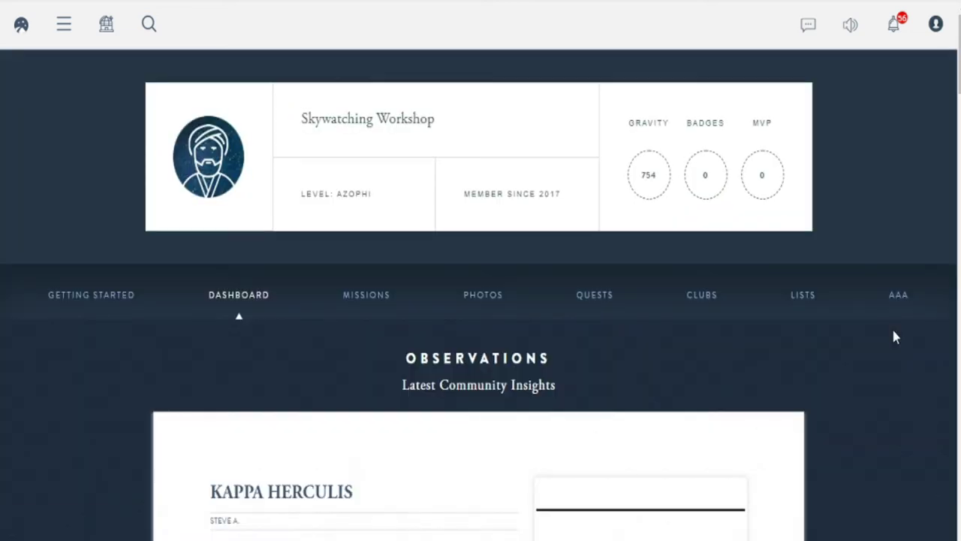
pyautogui.scroll(-2, 893, 336)
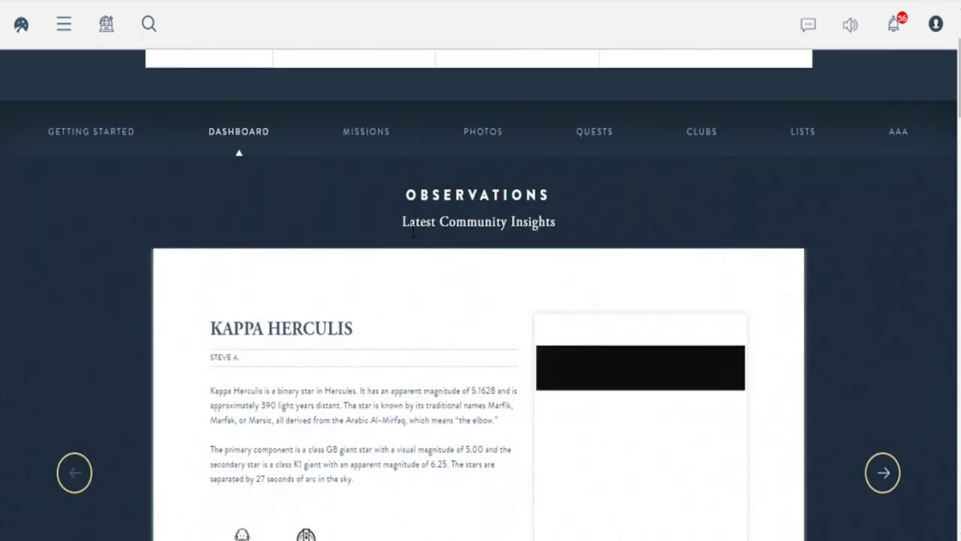
pyautogui.scroll(-2, 898, 226)
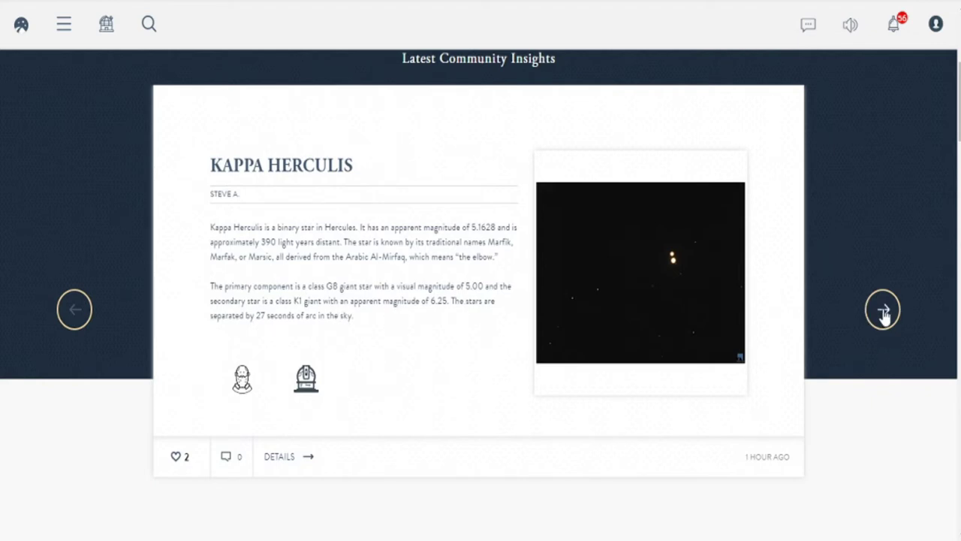
pyautogui.click(883, 310)
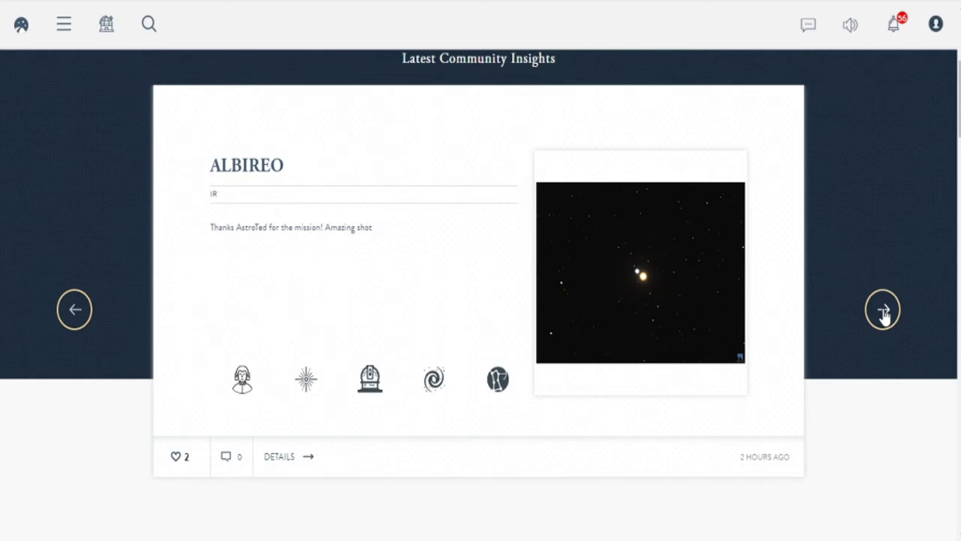
pyautogui.click(883, 313)
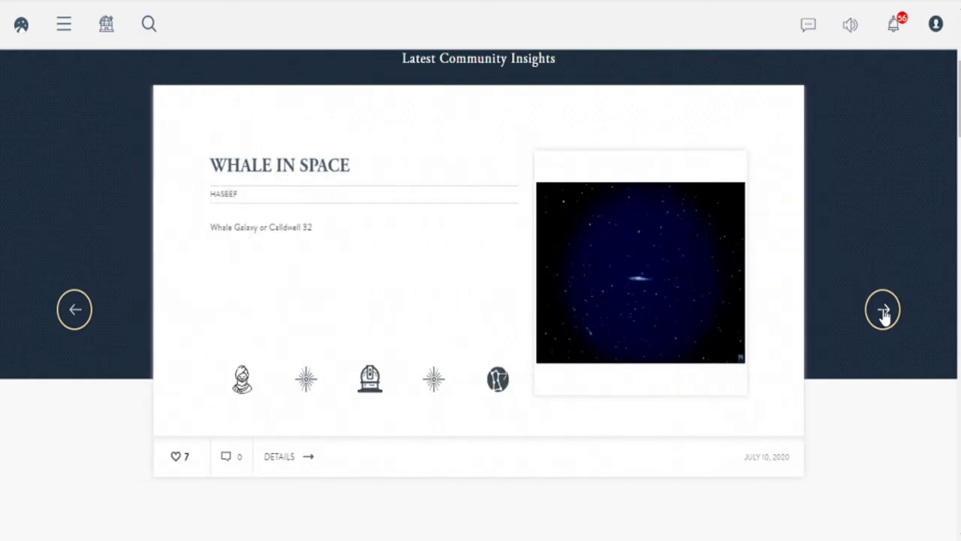
pyautogui.click(883, 313)
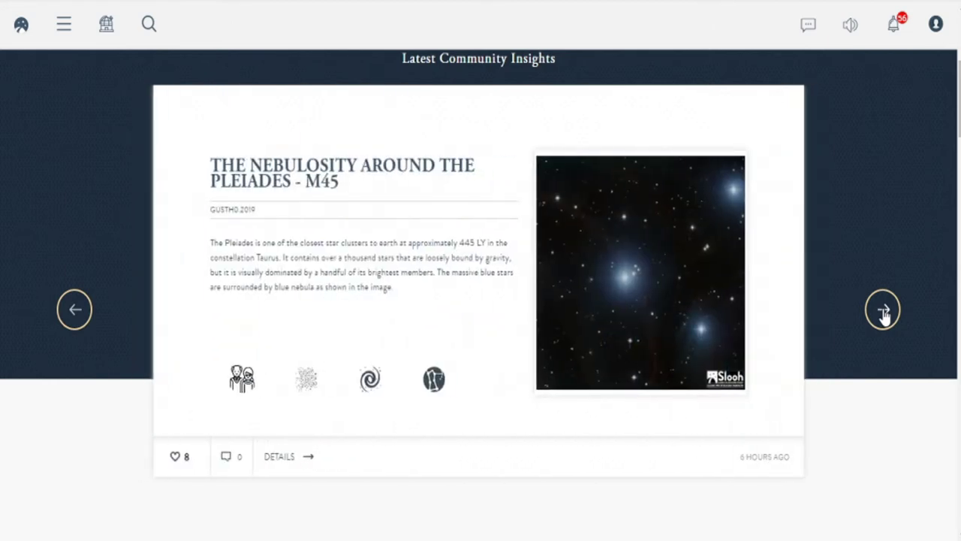
pyautogui.click(883, 312)
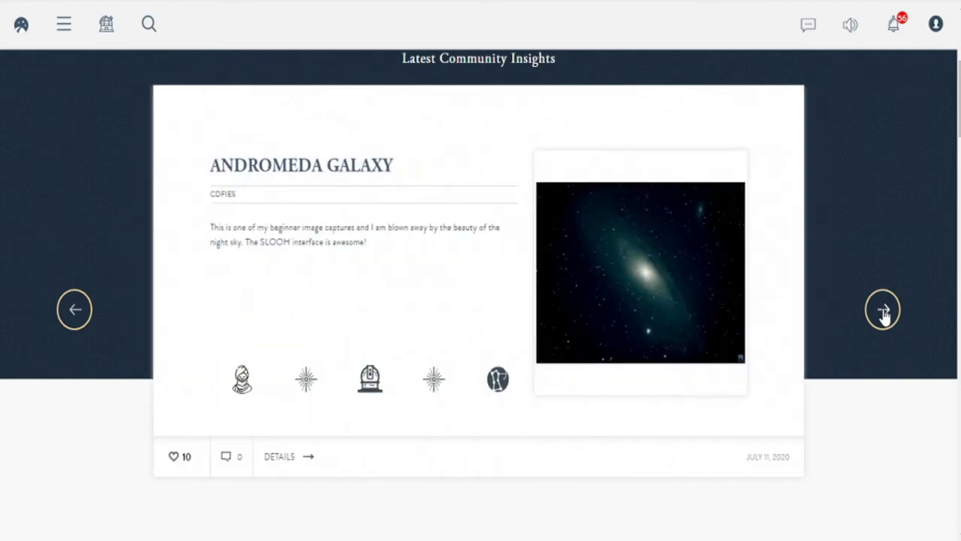
pyautogui.click(884, 312)
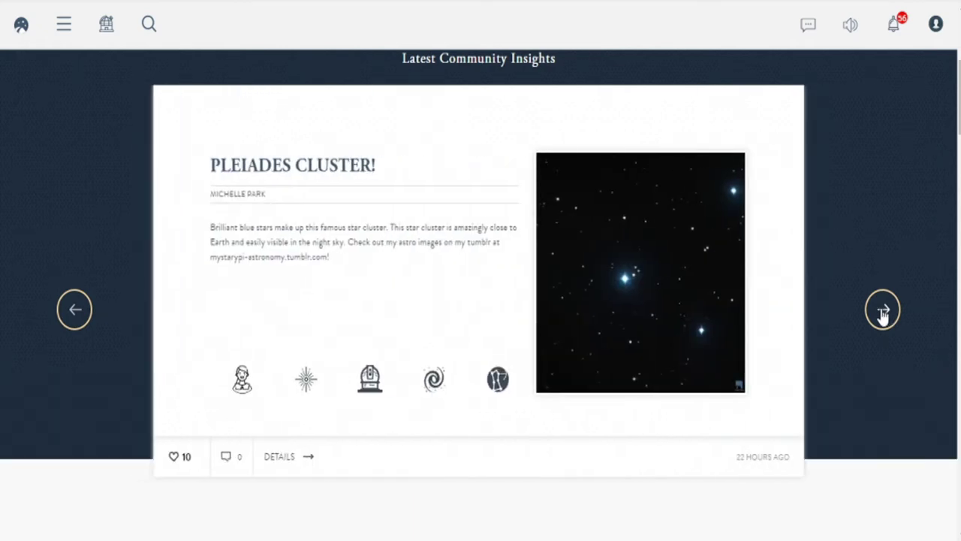
# Examine the scheduling options for the featured Swan Nebula (M17) mission and return to the dashboard without scheduling it
pyautogui.scroll(-6, 857, 355)
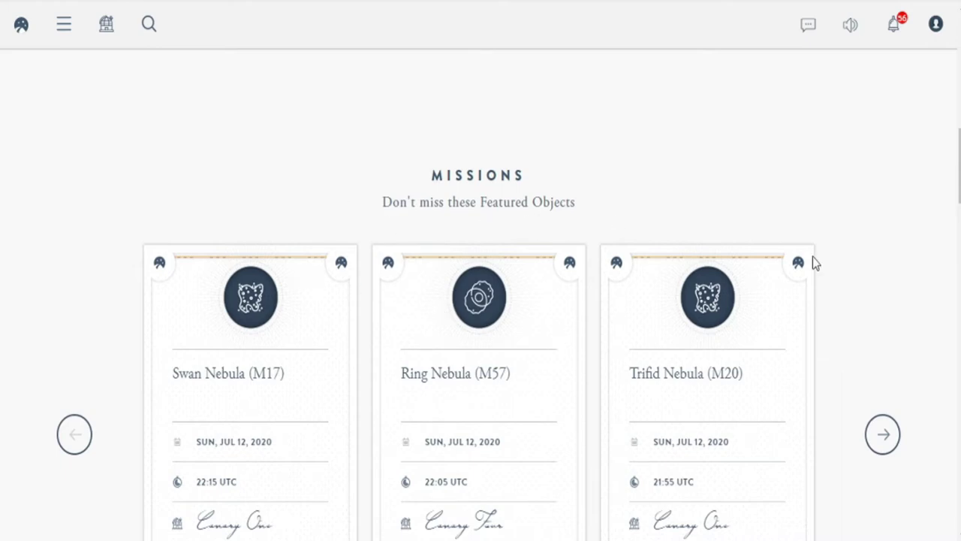
pyautogui.scroll(-3, 893, 258)
pyautogui.scroll(2, 894, 259)
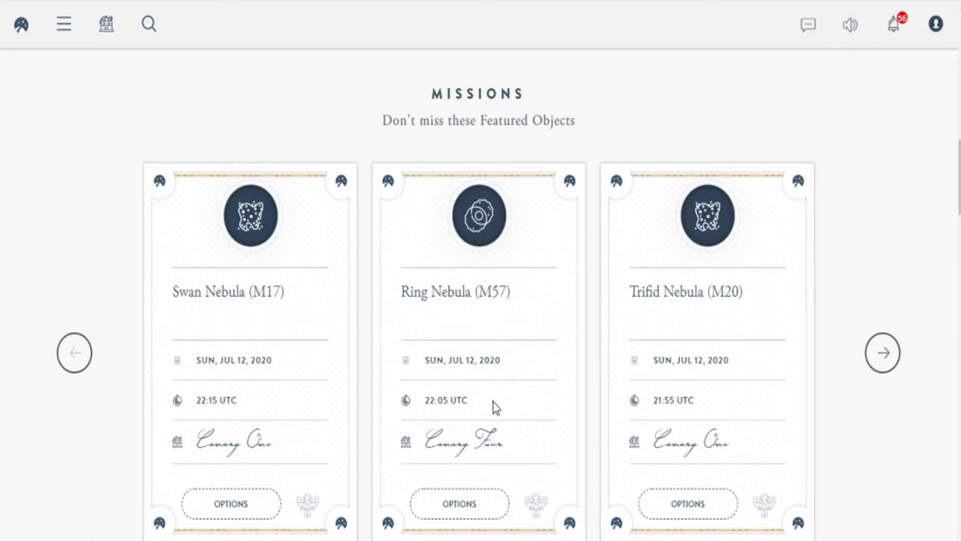
pyautogui.scroll(-1, 557, 449)
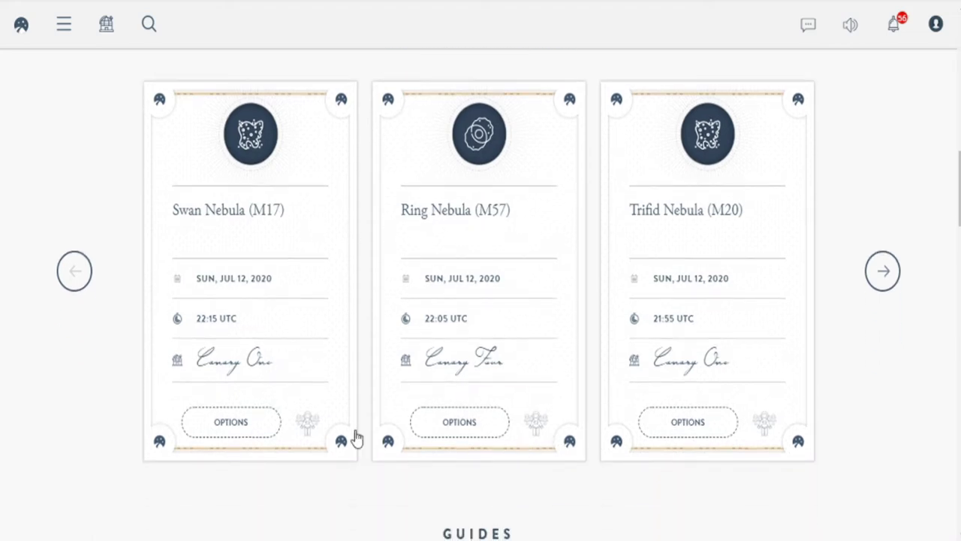
pyautogui.click(230, 424)
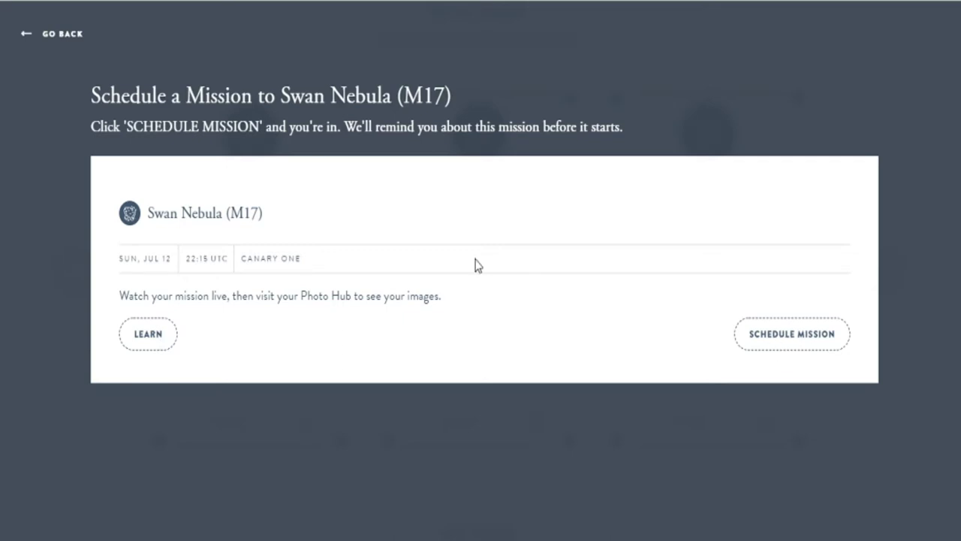
pyautogui.click(24, 35)
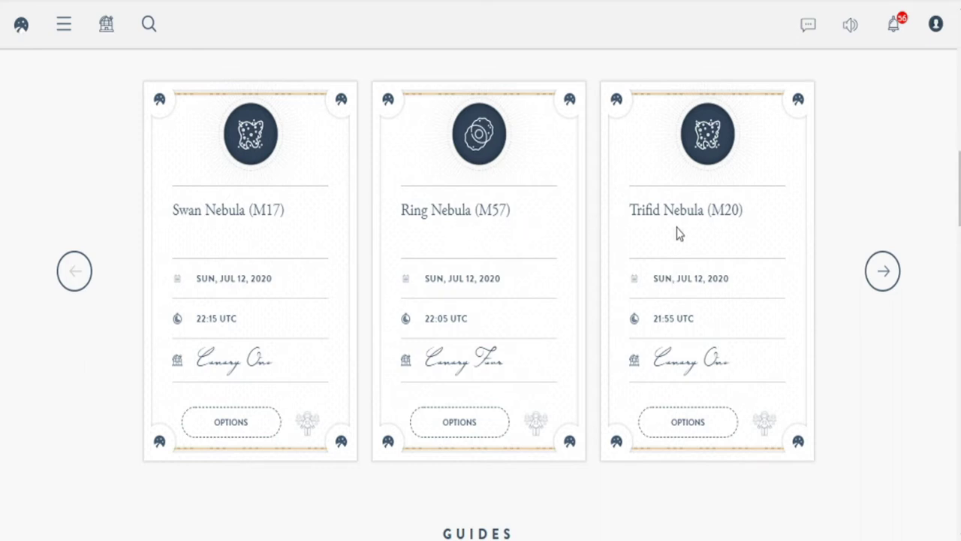
# Browse the remaining featured missions through to the Wild Duck Star Cluster (M11)
pyautogui.click(883, 272)
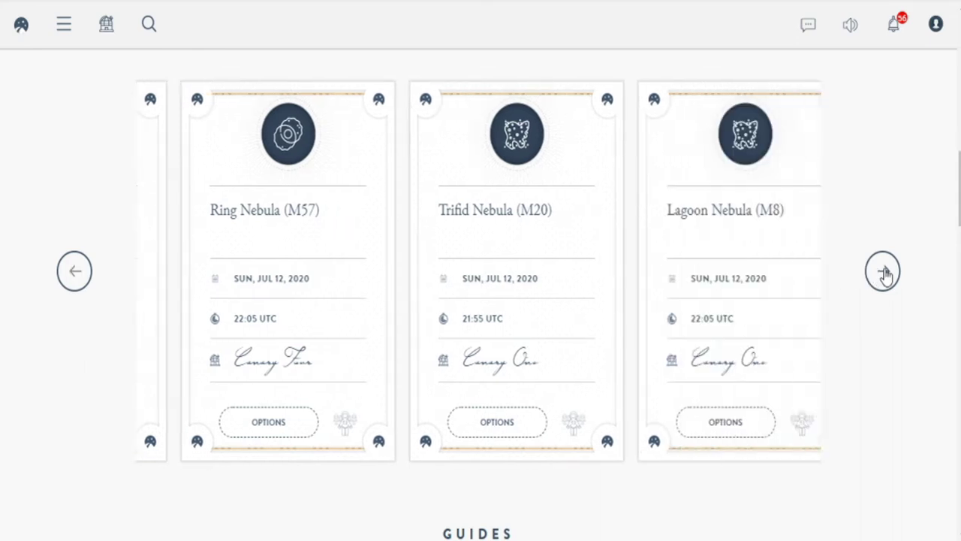
pyautogui.click(883, 272)
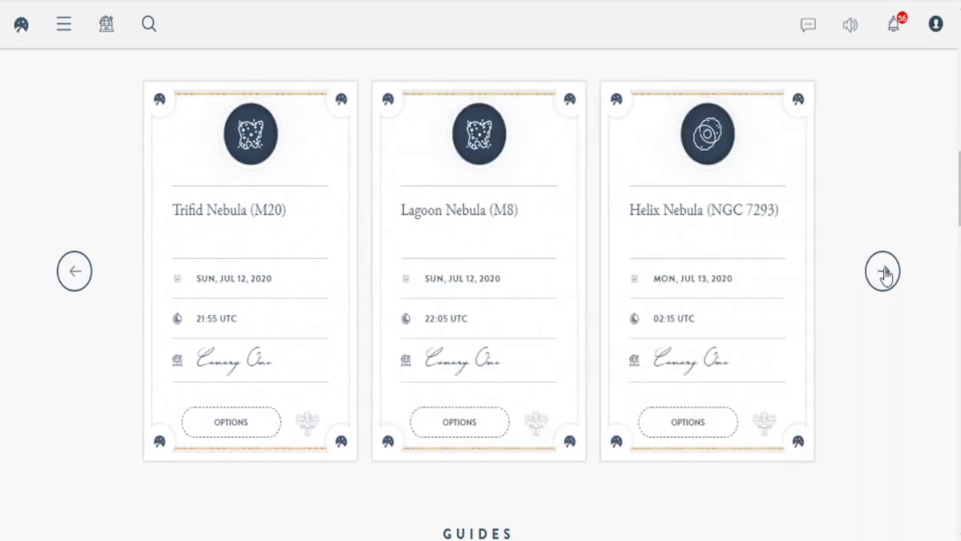
pyautogui.click(883, 272)
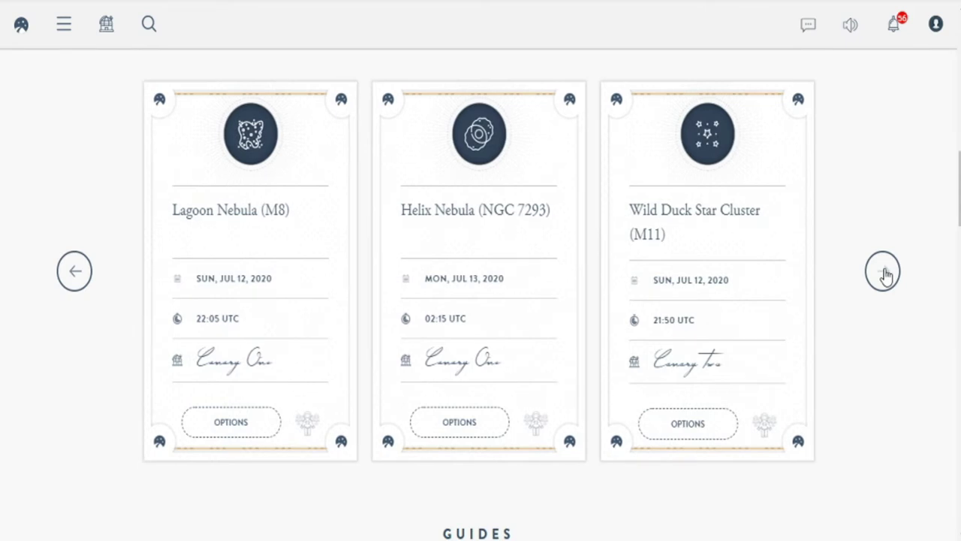
# Browse the dashboard's Slooh Guides and open the guide to Galaxies
pyautogui.scroll(-6, 886, 337)
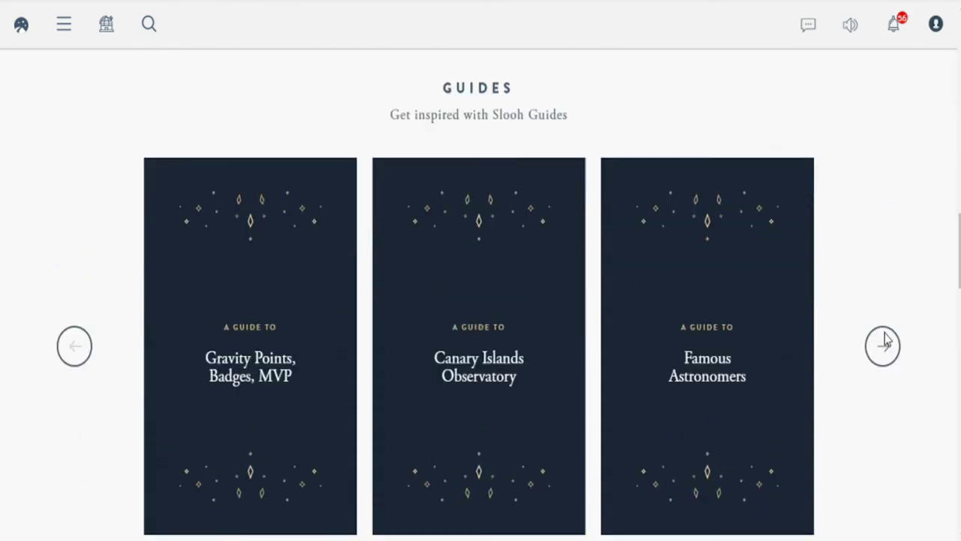
pyautogui.scroll(-1, 886, 338)
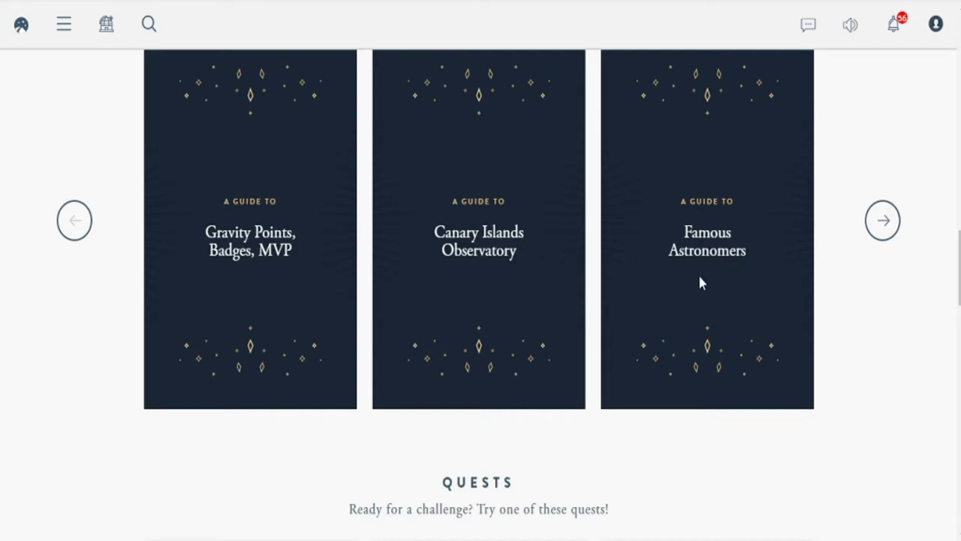
pyautogui.click(885, 222)
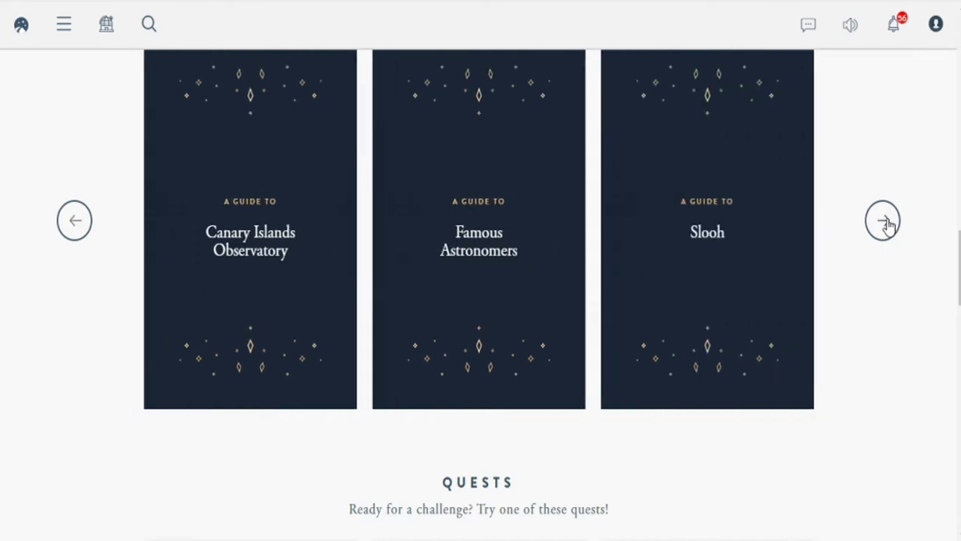
pyautogui.click(883, 221)
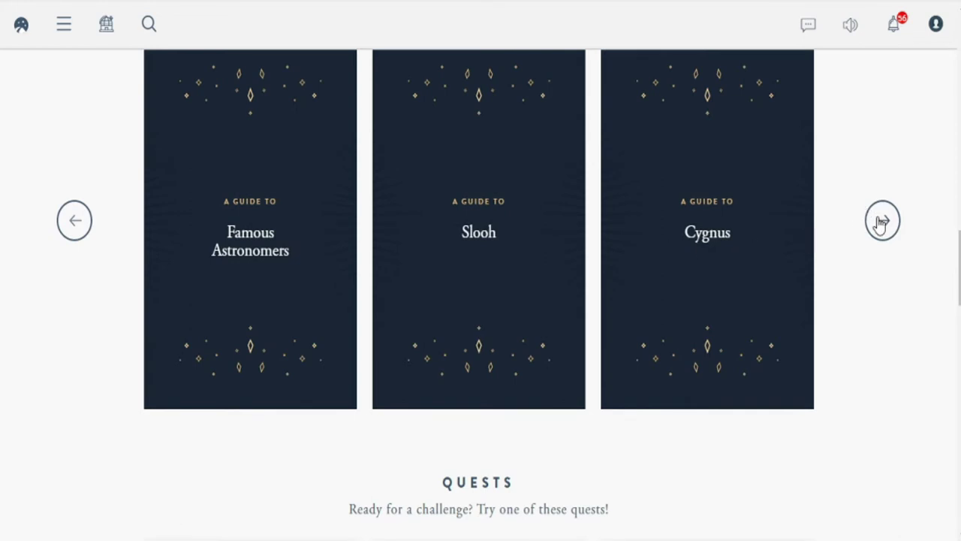
pyautogui.click(882, 221)
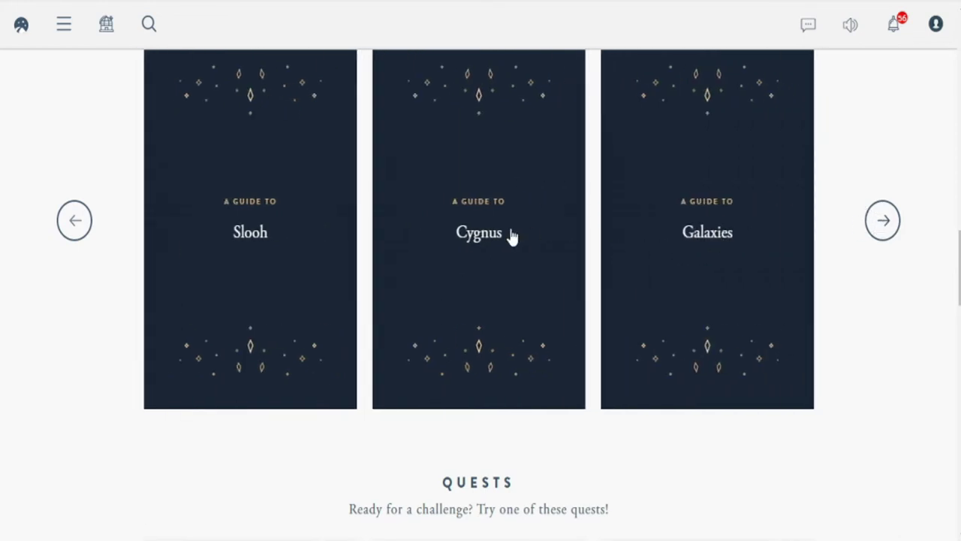
pyautogui.click(710, 237)
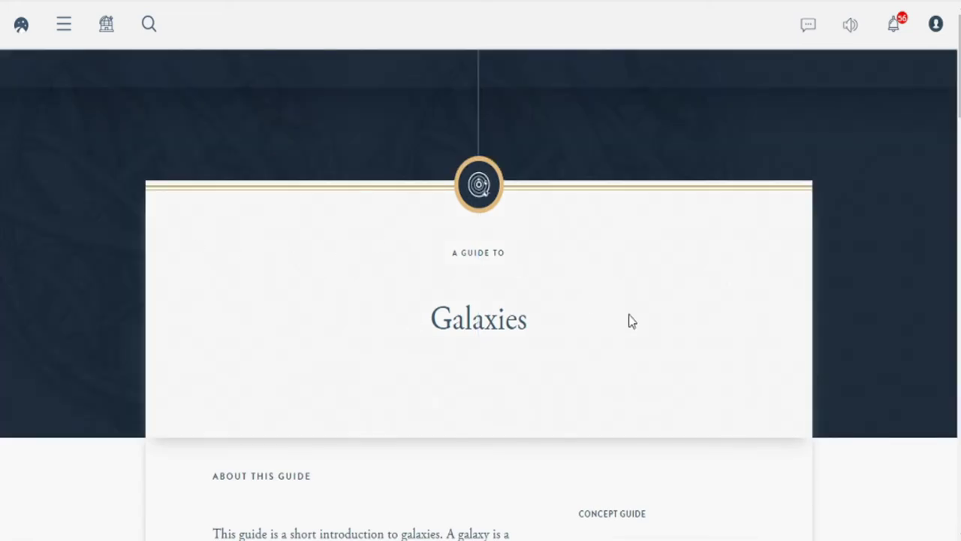
# Review the Galaxies guide's description, introduction and full list of topics
pyautogui.scroll(-3, 889, 302)
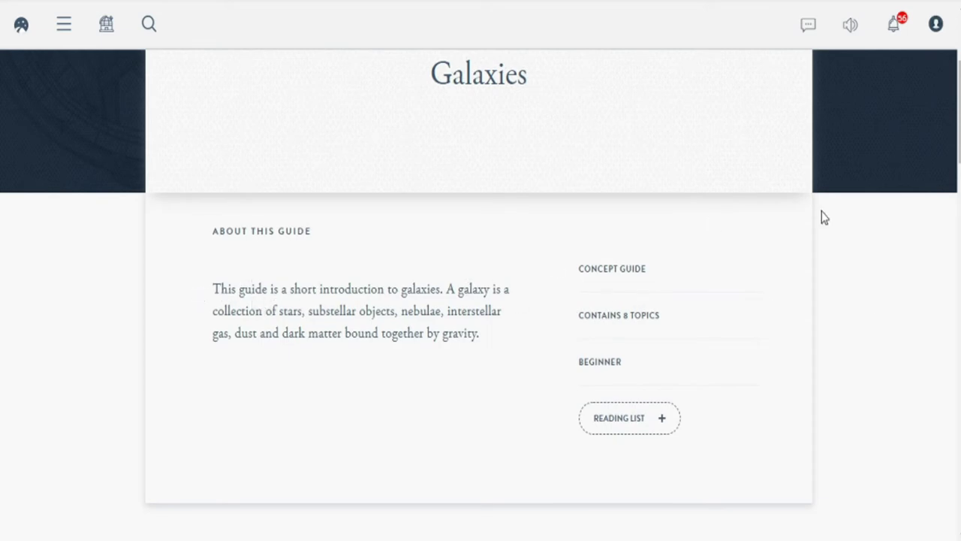
pyautogui.scroll(-6, 871, 237)
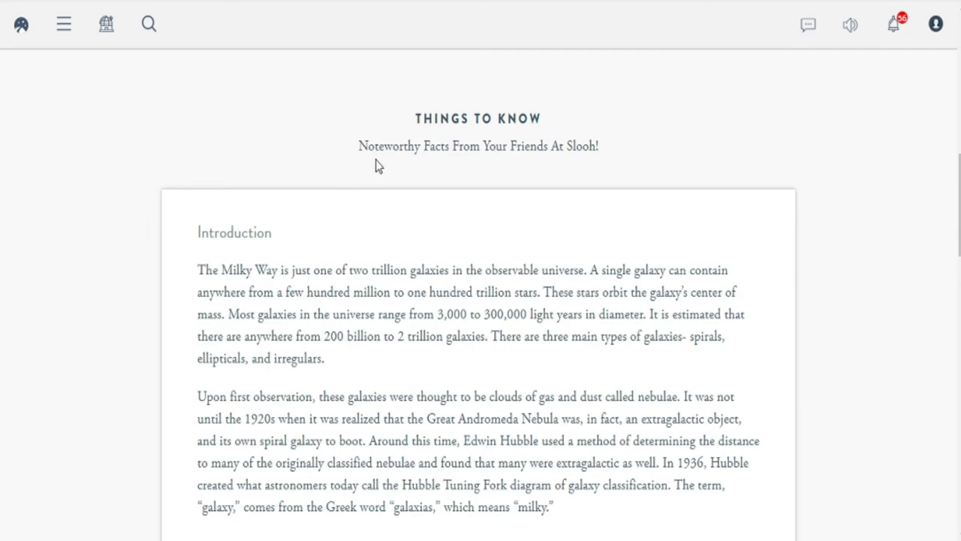
pyautogui.scroll(-4, 825, 177)
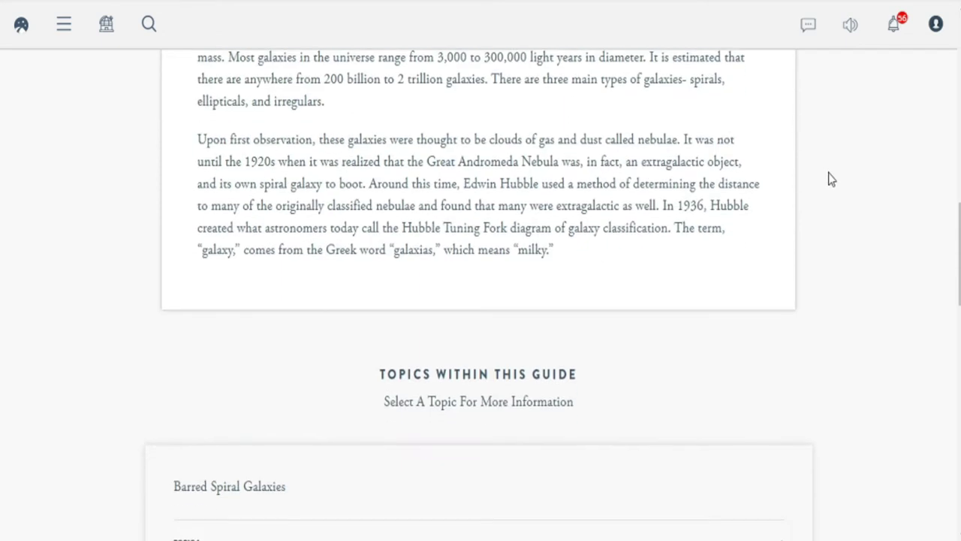
pyautogui.scroll(-2, 831, 179)
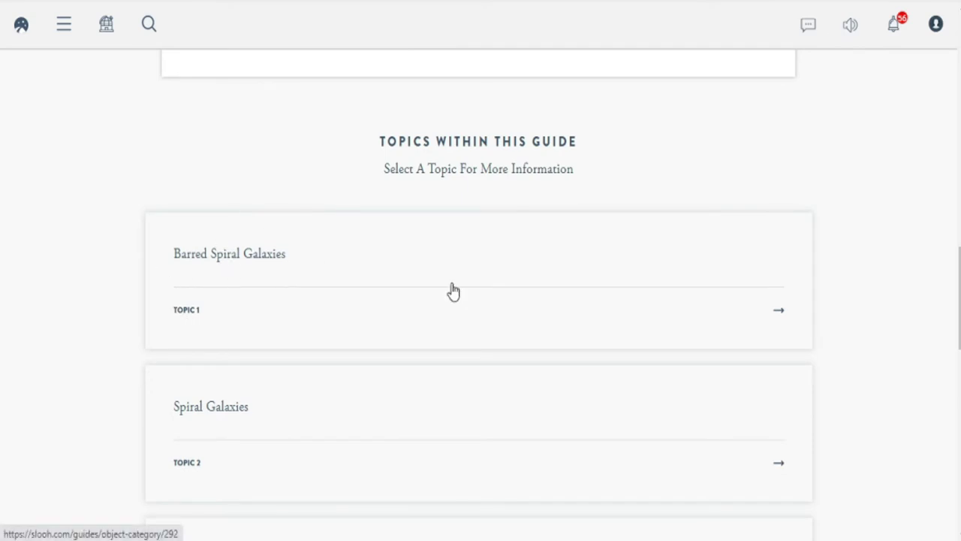
pyautogui.scroll(-3, 901, 285)
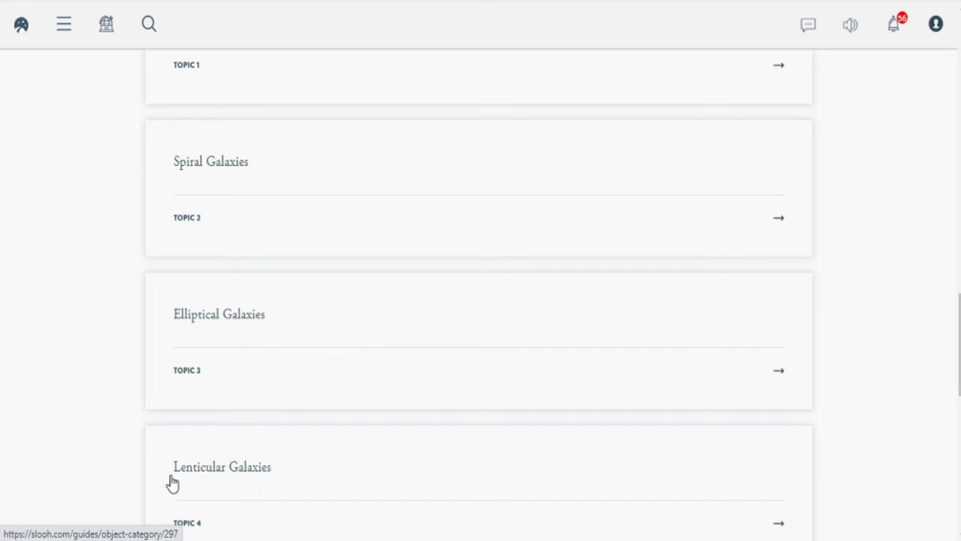
pyautogui.scroll(-4, 919, 281)
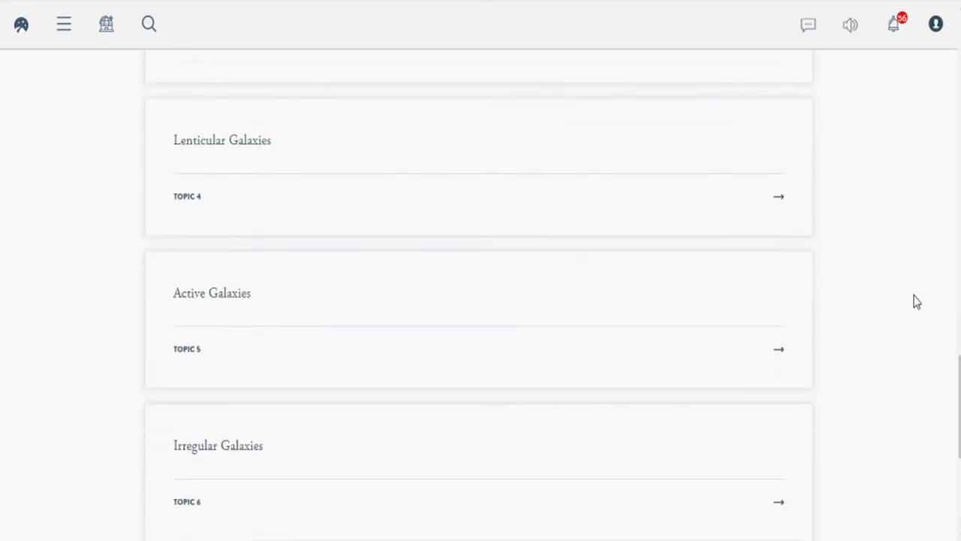
pyautogui.scroll(-5, 916, 300)
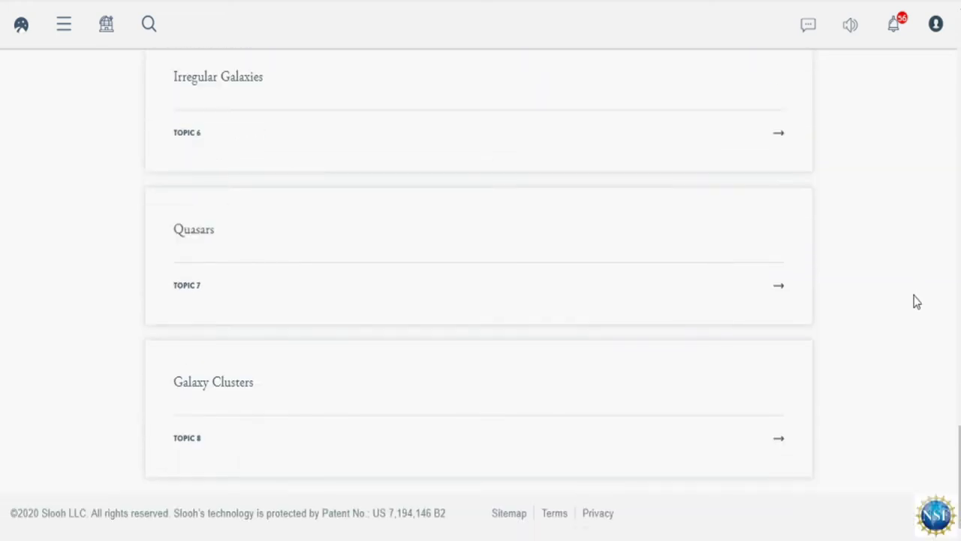
pyautogui.scroll(12, 916, 300)
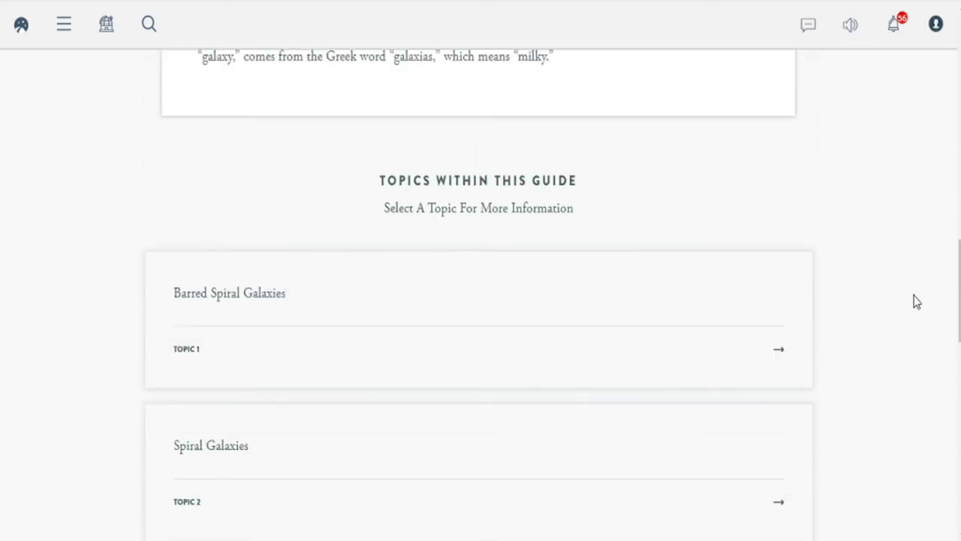
pyautogui.scroll(-1, 916, 301)
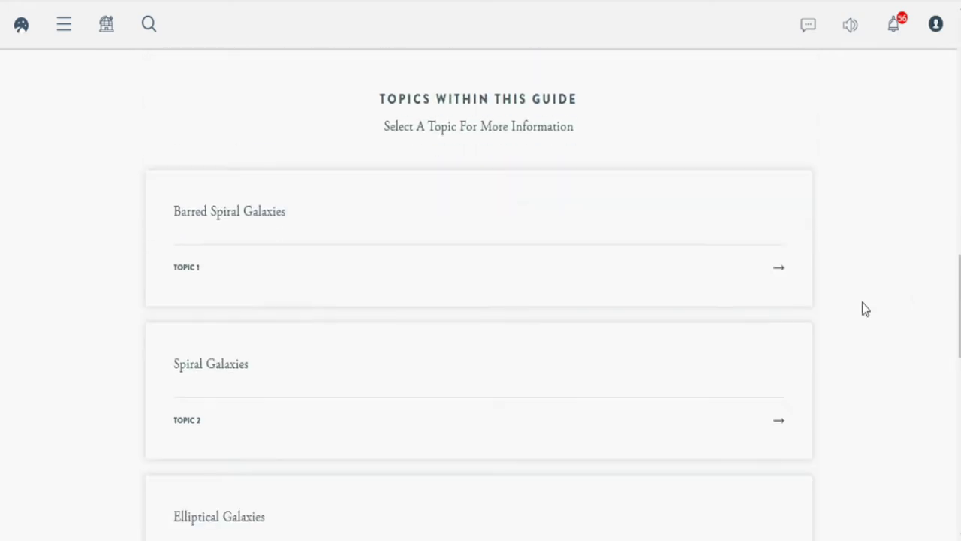
# Open the Barred Spiral Galaxies topic and review its description and featured community observation
pyautogui.click(210, 213)
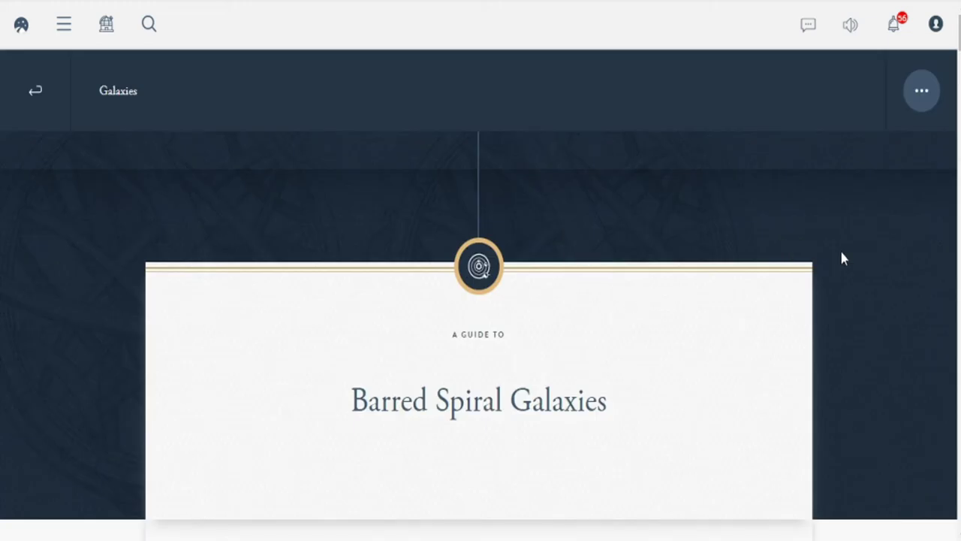
pyautogui.scroll(-3, 862, 257)
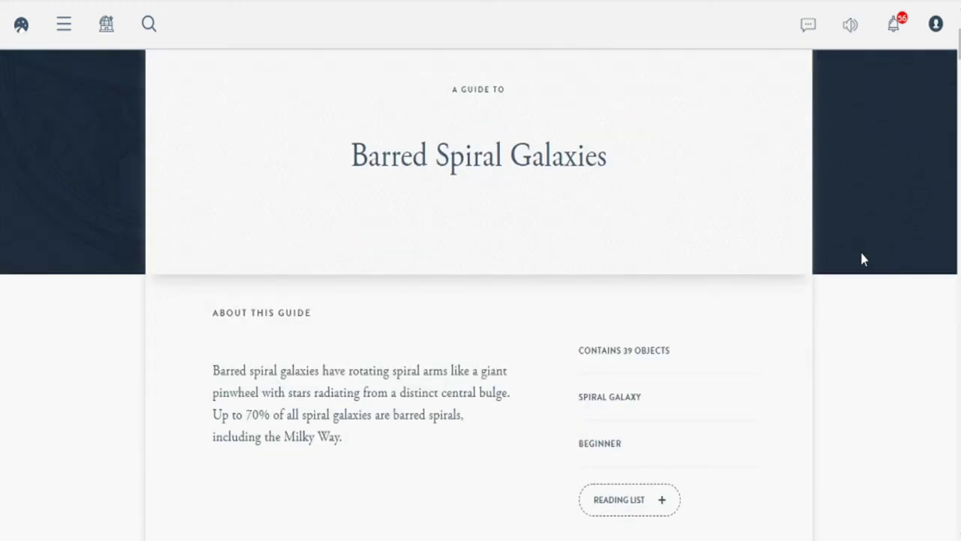
pyautogui.scroll(-1, 862, 259)
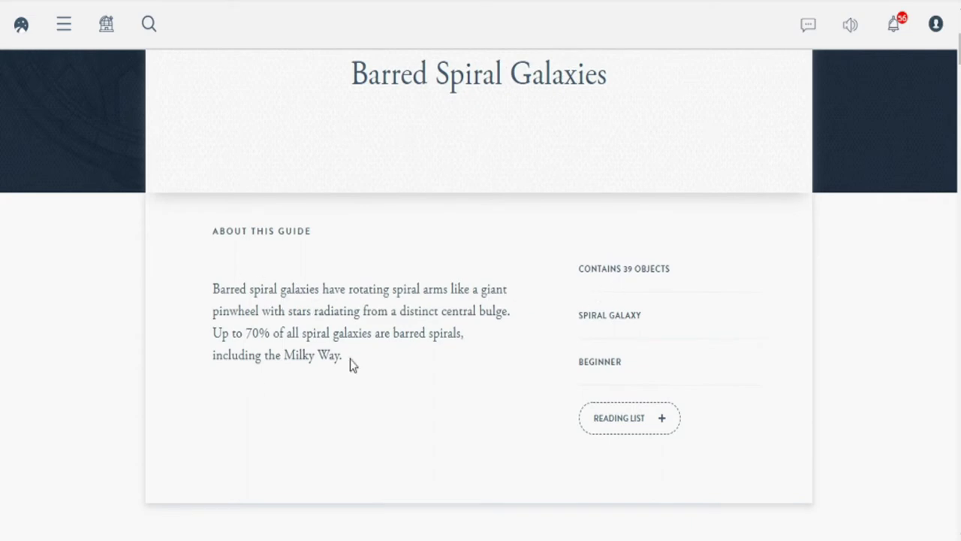
pyautogui.scroll(-5, 864, 260)
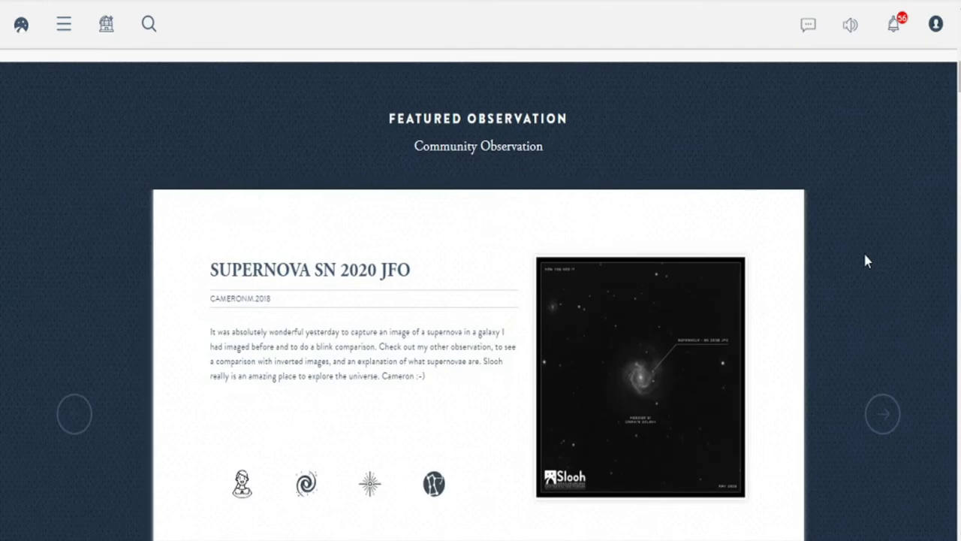
pyautogui.scroll(-1, 865, 261)
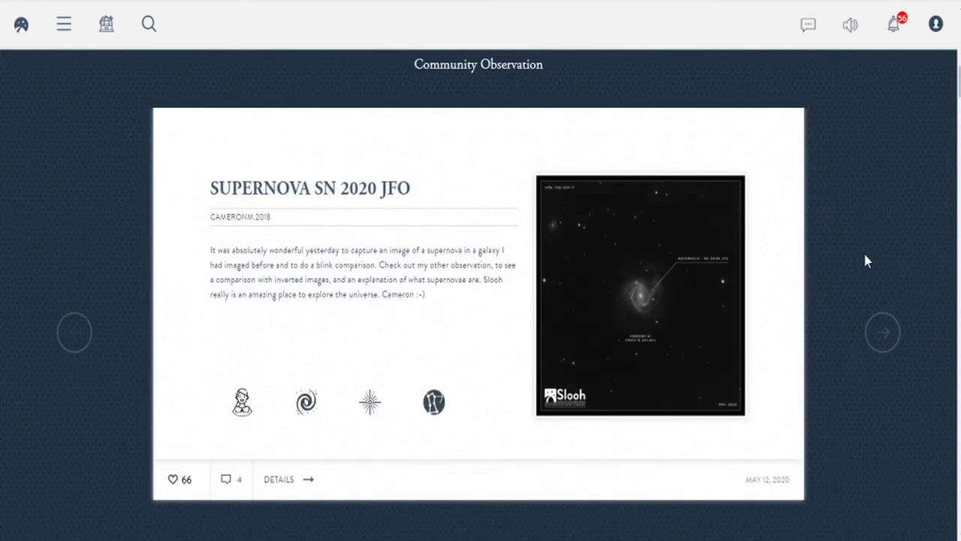
# Examine the Composition and Classification sections, including their diagrams, in the Barred Spiral Galaxies guide
pyautogui.scroll(-5, 865, 261)
pyautogui.scroll(-3, 865, 260)
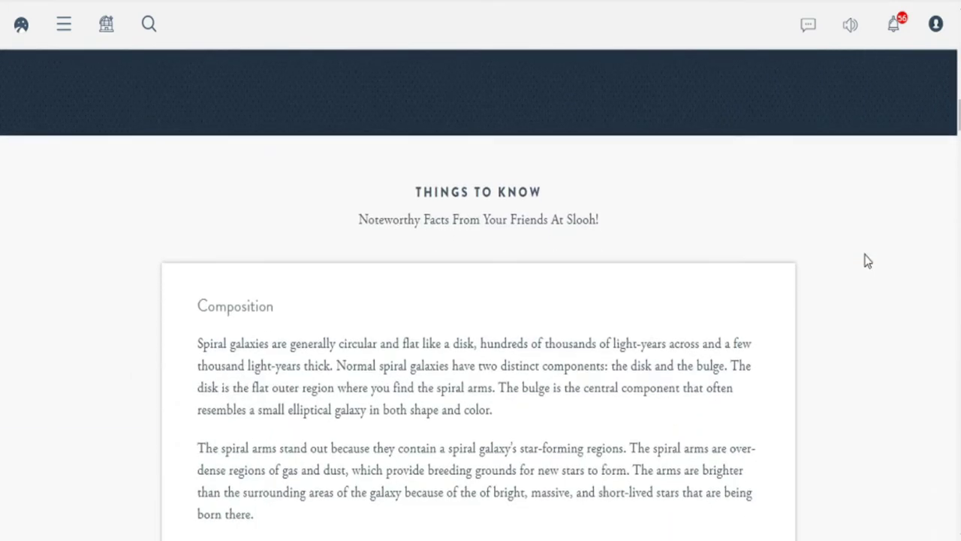
pyautogui.scroll(-3, 865, 260)
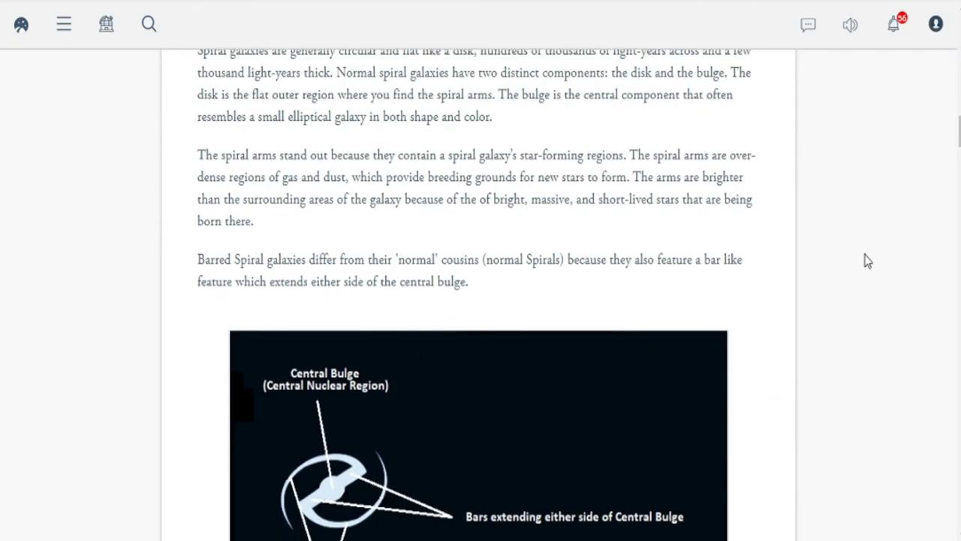
pyautogui.scroll(-2, 865, 260)
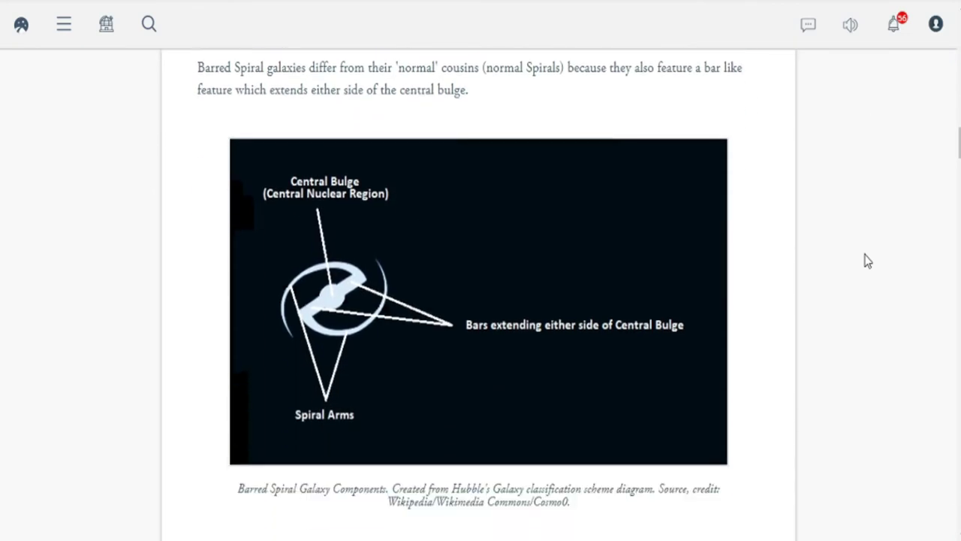
pyautogui.scroll(-4, 865, 260)
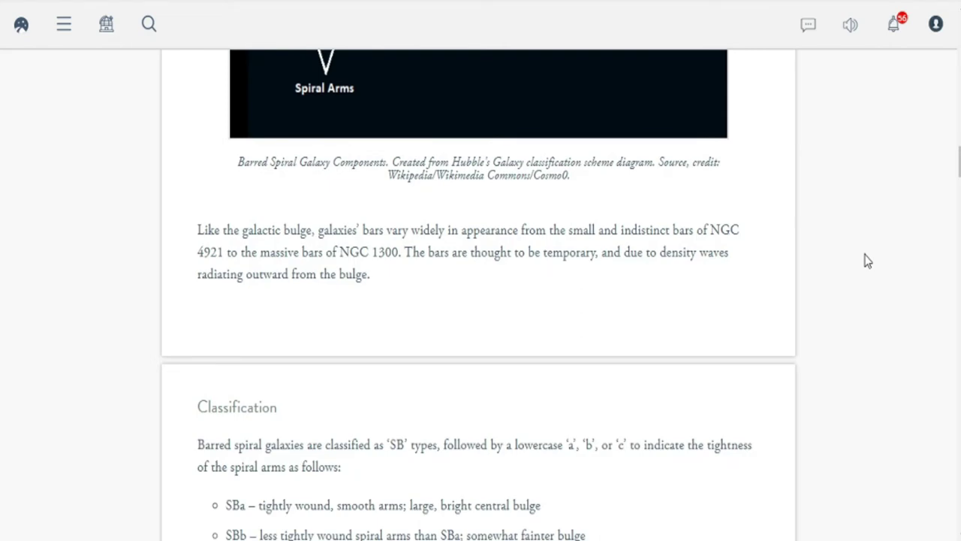
pyautogui.scroll(-1, 867, 261)
pyautogui.scroll(-3, 867, 261)
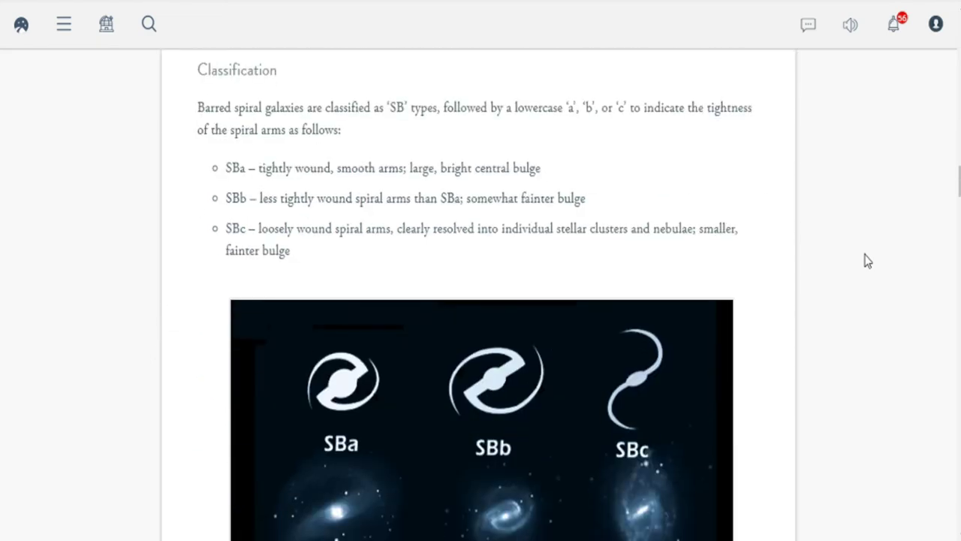
pyautogui.scroll(-5, 868, 261)
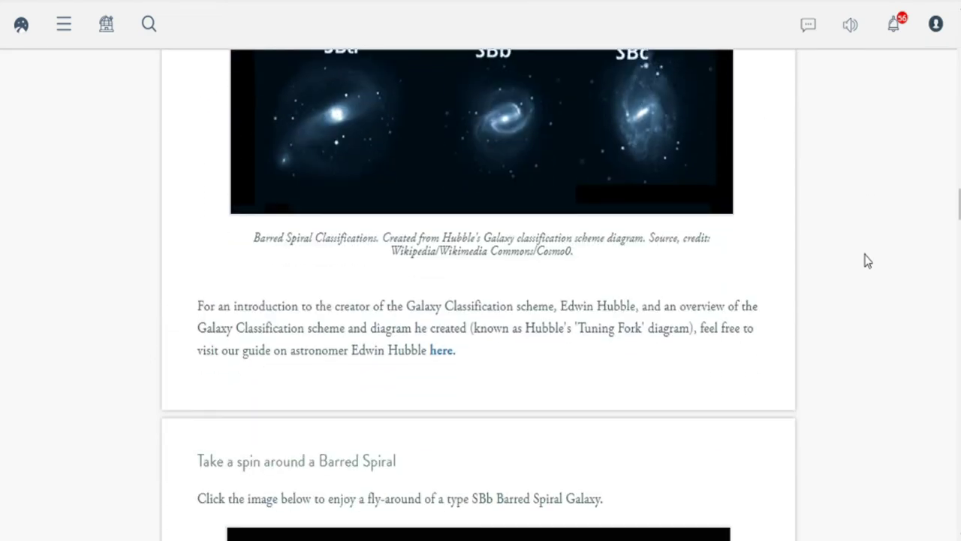
# View the barred spiral fly-around section and the Member 'Amazing Image' Showcase
pyautogui.scroll(-1, 868, 260)
pyautogui.scroll(-4, 867, 260)
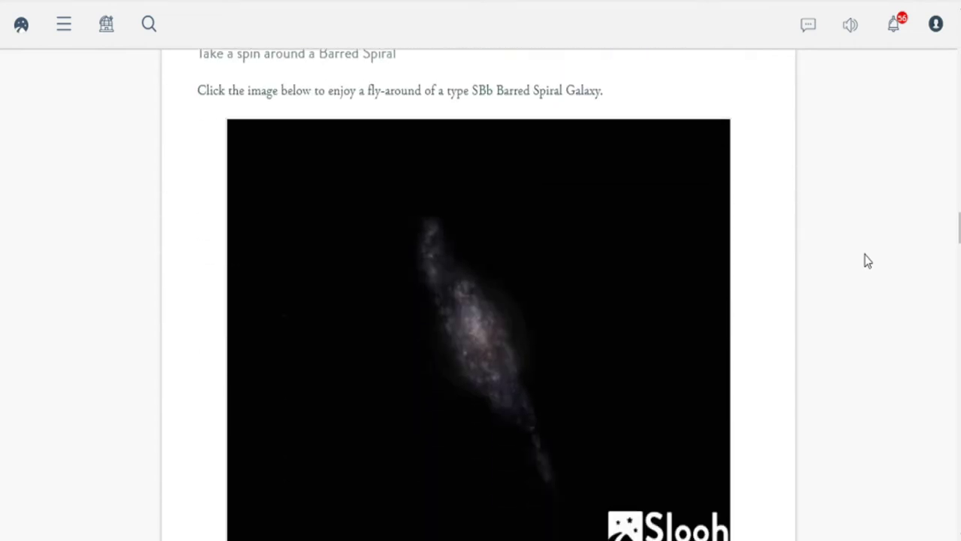
pyautogui.scroll(-1, 867, 261)
pyautogui.scroll(-5, 867, 260)
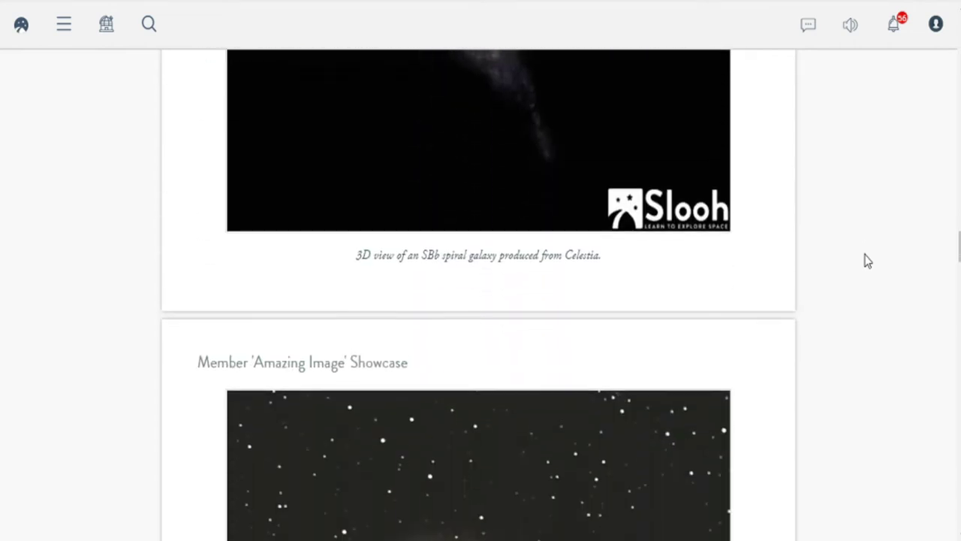
pyautogui.scroll(-5, 867, 261)
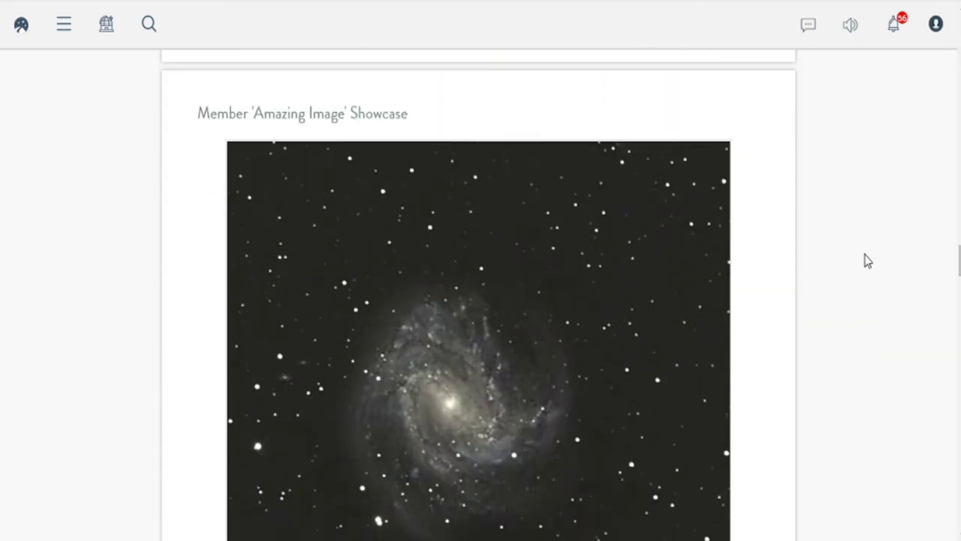
pyautogui.scroll(-1, 867, 261)
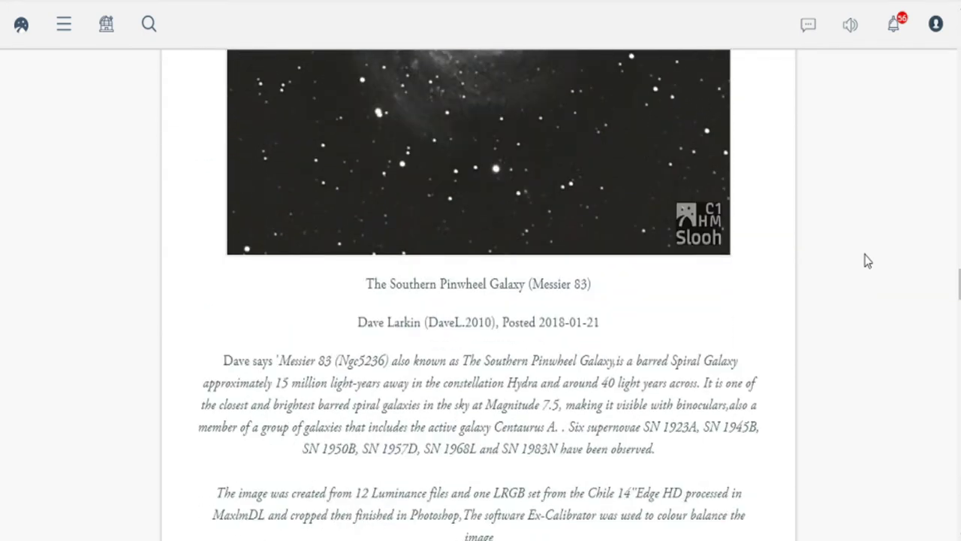
pyautogui.scroll(-4, 867, 260)
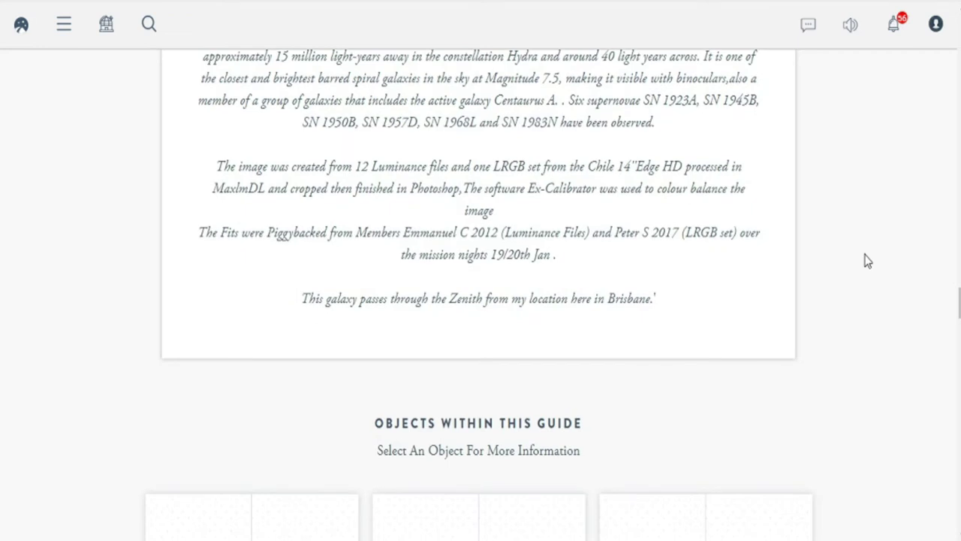
# Review the full list of objects within the Barred Spiral Galaxies guide, from Antennae Galaxies to Topsy-Turvy Galaxy
pyautogui.scroll(-2, 867, 261)
pyautogui.scroll(-2, 867, 261)
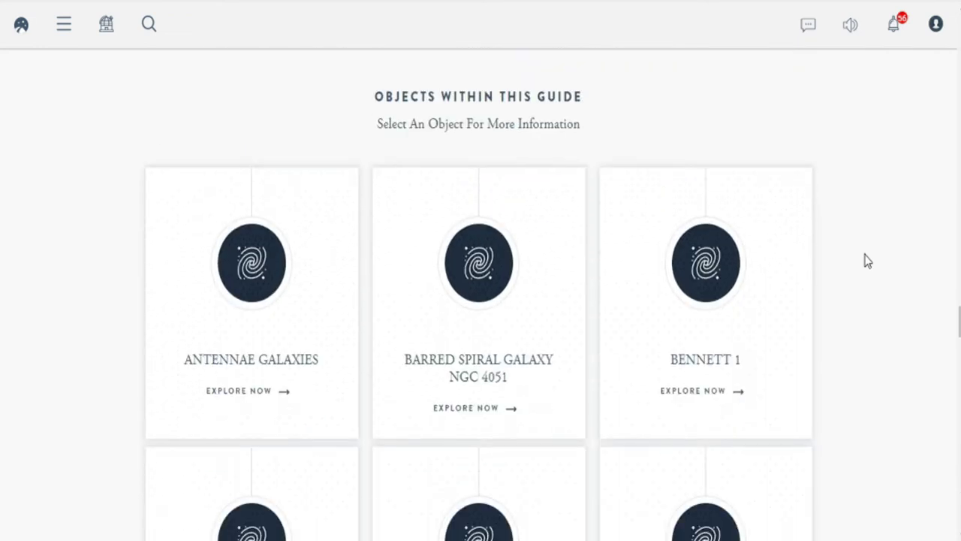
pyautogui.scroll(-3, 867, 261)
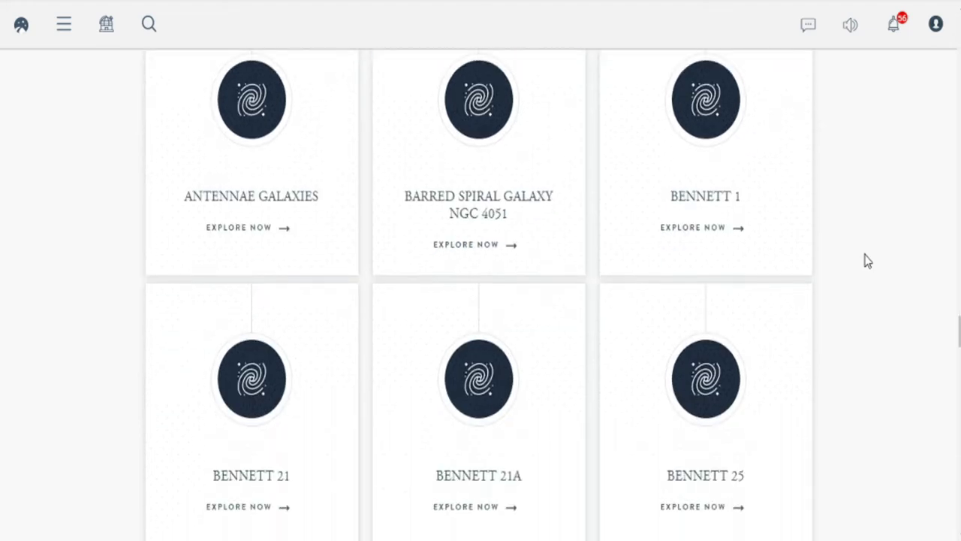
pyautogui.scroll(-4, 867, 260)
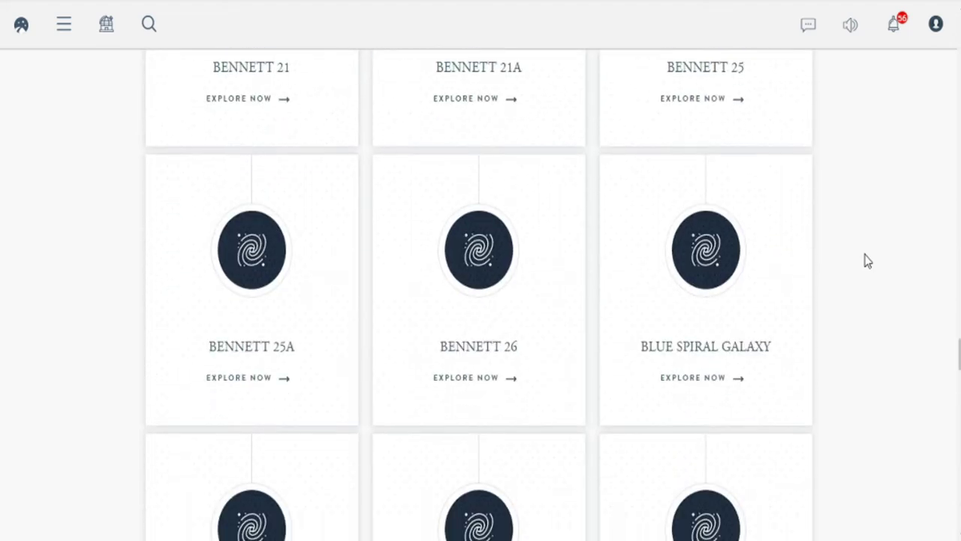
pyautogui.scroll(-3, 867, 261)
pyautogui.scroll(-4, 867, 261)
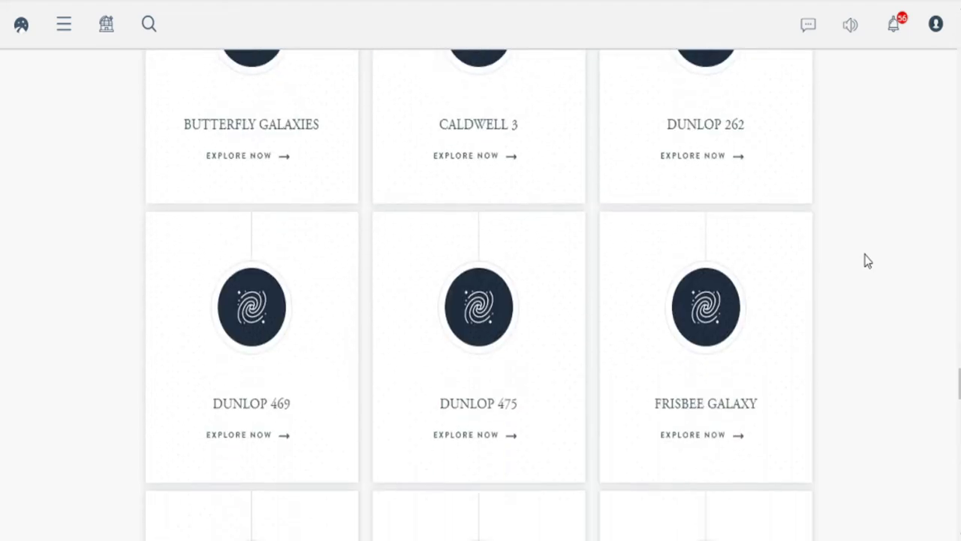
pyautogui.scroll(-4, 867, 260)
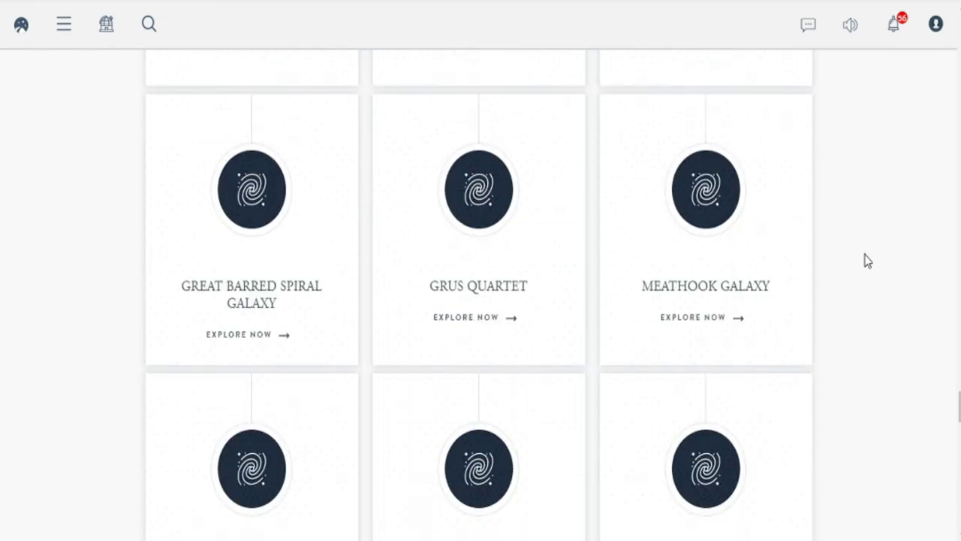
pyautogui.scroll(-4, 867, 261)
pyautogui.scroll(-4, 867, 261)
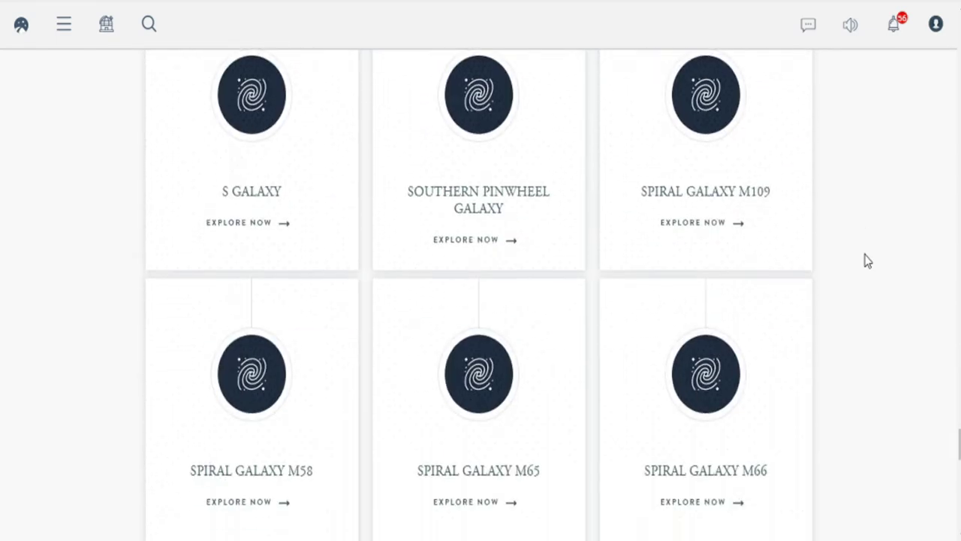
pyautogui.scroll(-4, 867, 261)
pyautogui.scroll(-4, 867, 260)
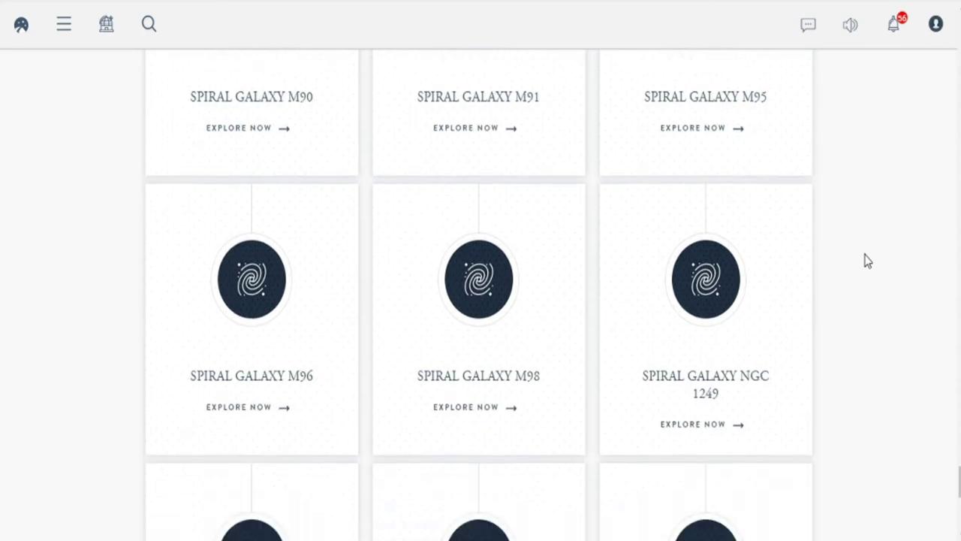
pyautogui.scroll(-7, 867, 260)
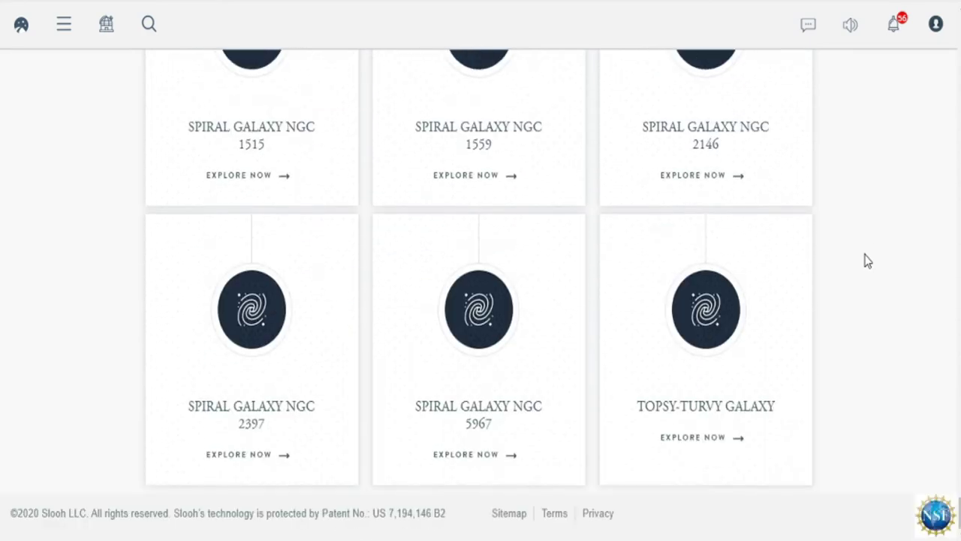
# Leave the Barred Spiral Galaxies guide and go back to the member home page with the Starter Quests
pyautogui.scroll(20, 867, 260)
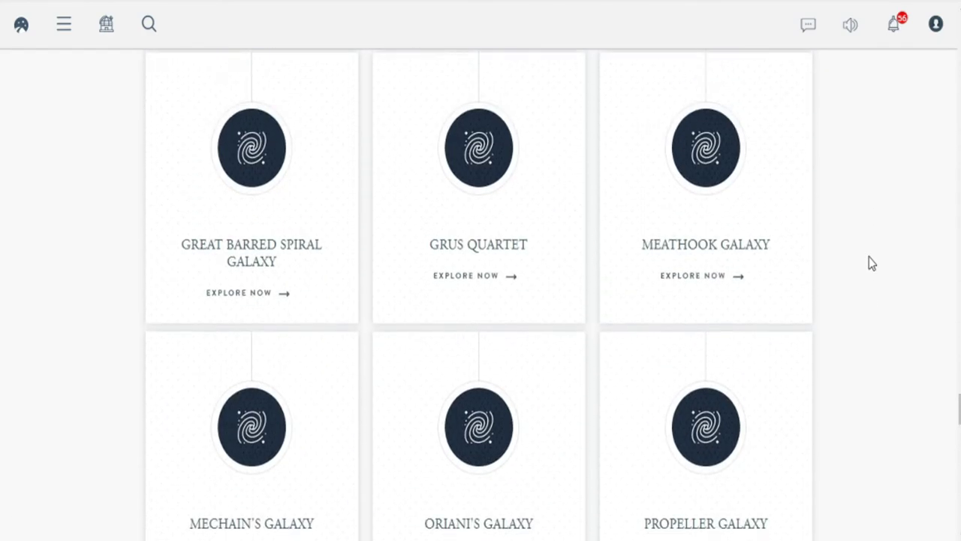
pyautogui.scroll(15, 871, 263)
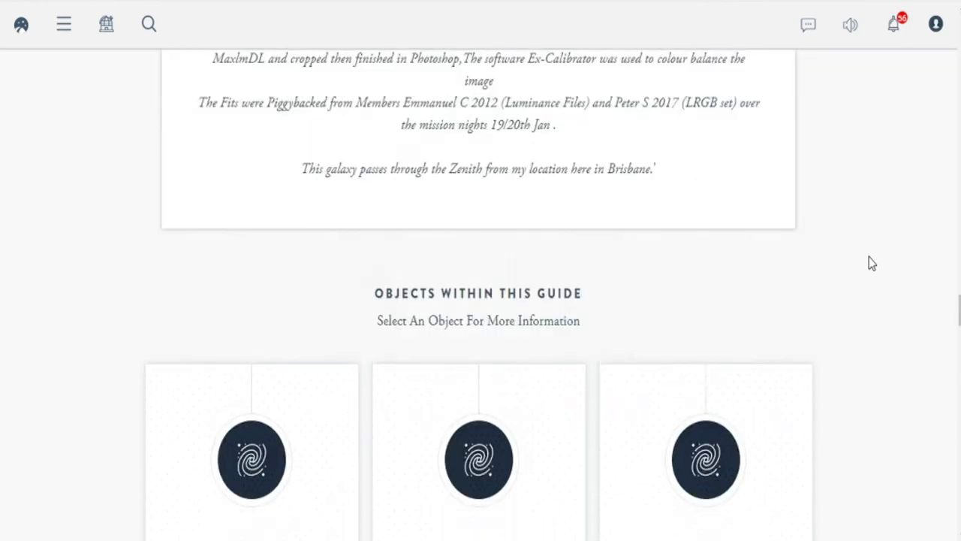
pyautogui.scroll(20, 871, 263)
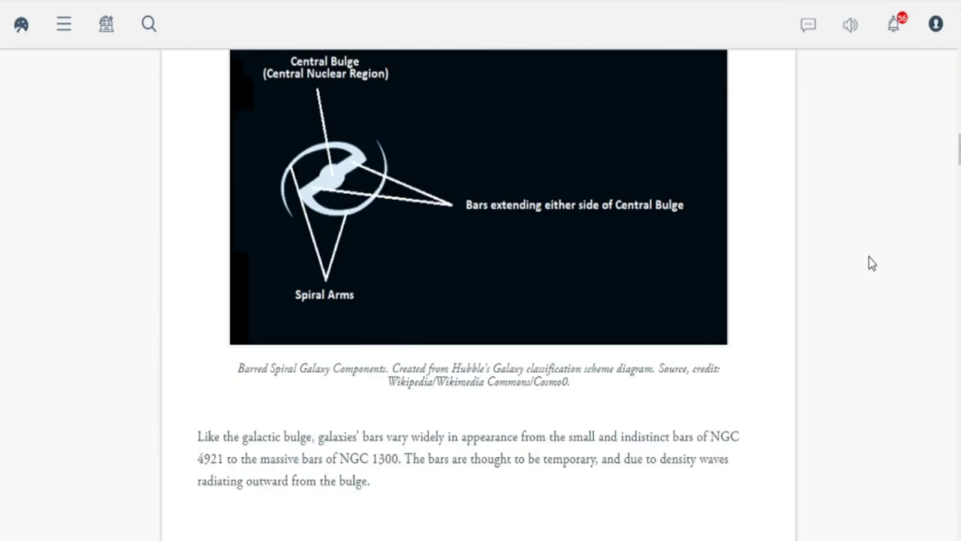
pyautogui.scroll(20, 871, 263)
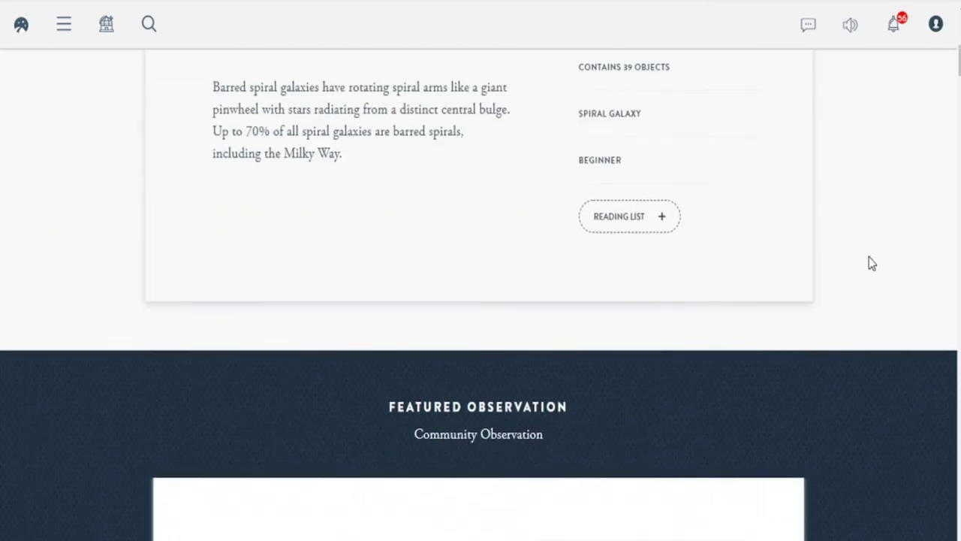
pyautogui.scroll(10, 870, 263)
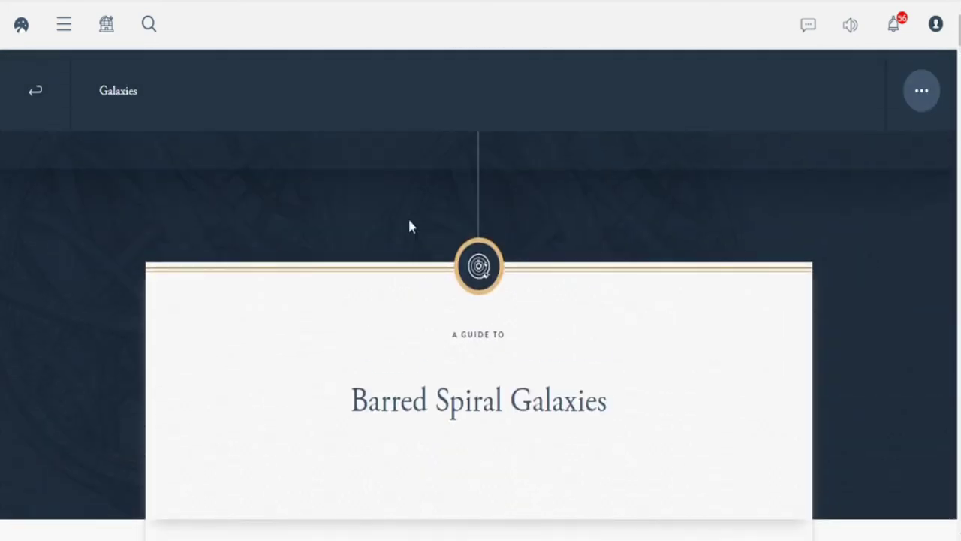
pyautogui.click(33, 96)
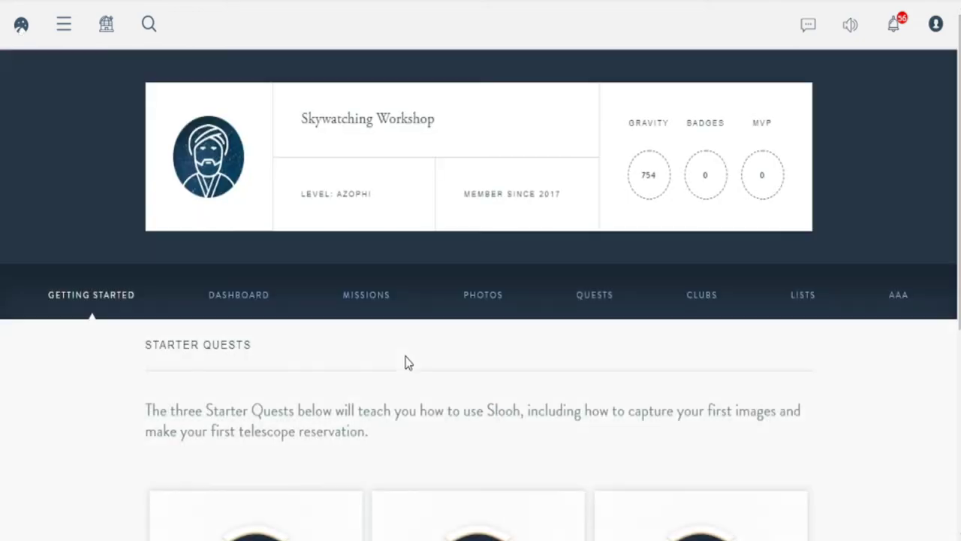
# Go to the Quests section of the member dashboard and open the Cosmic Explorer quest
pyautogui.click(245, 296)
pyautogui.scroll(-7, 555, 338)
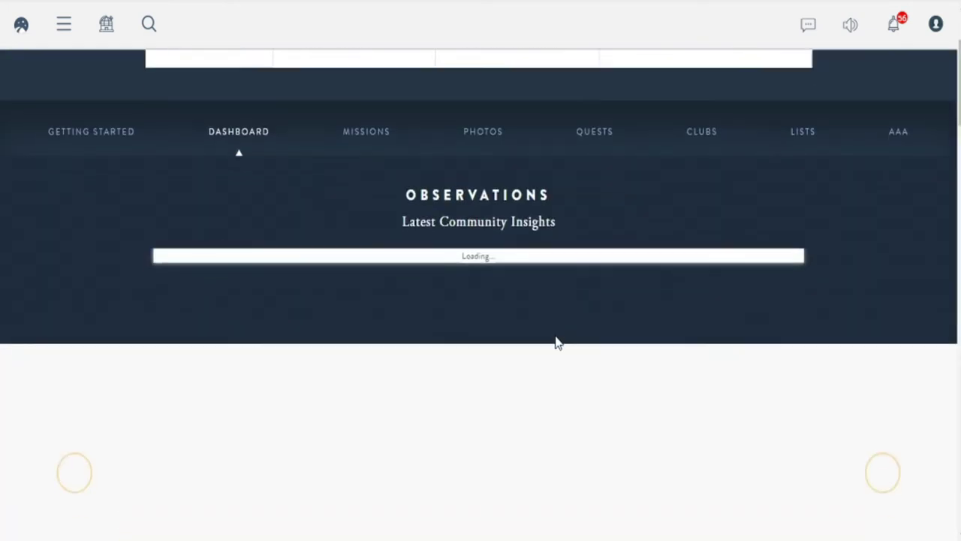
pyautogui.scroll(-10, 554, 341)
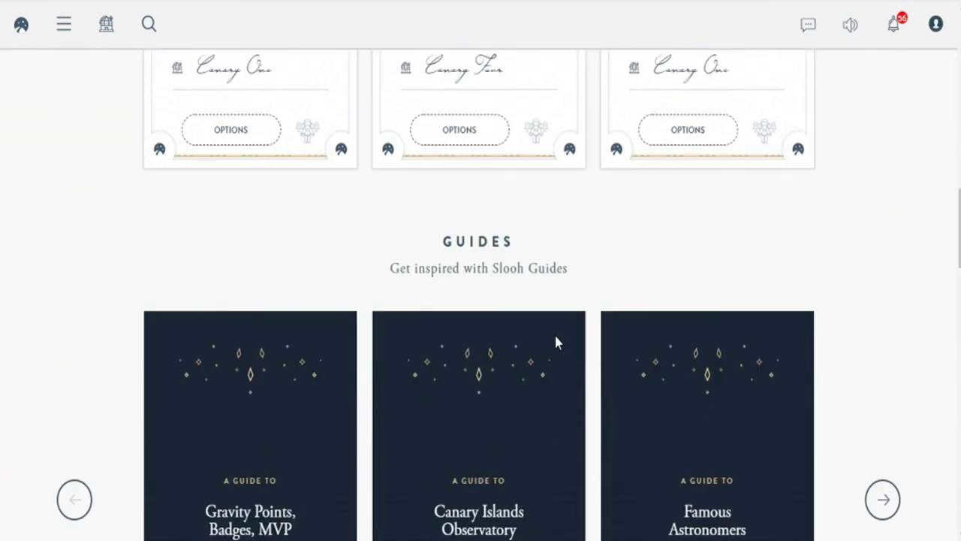
pyautogui.scroll(-5, 554, 342)
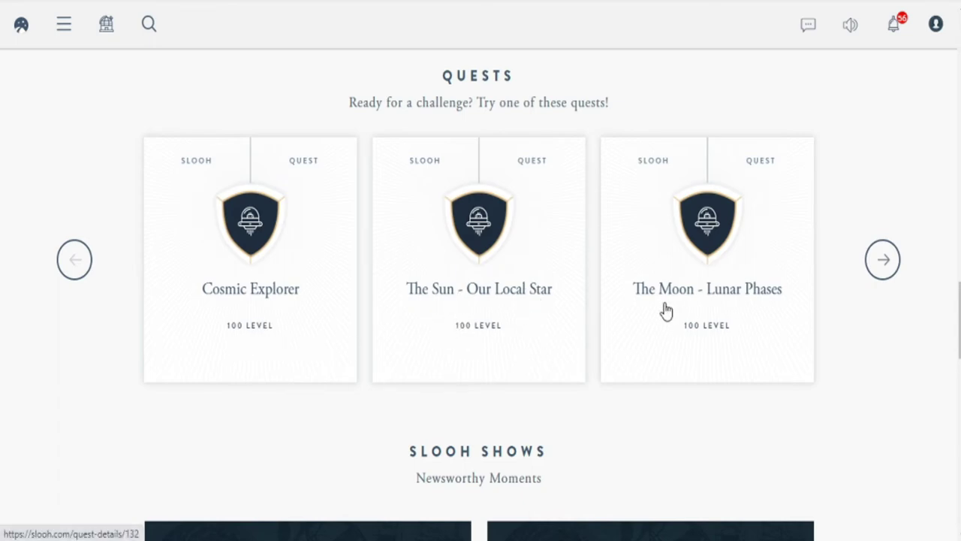
pyautogui.click(254, 266)
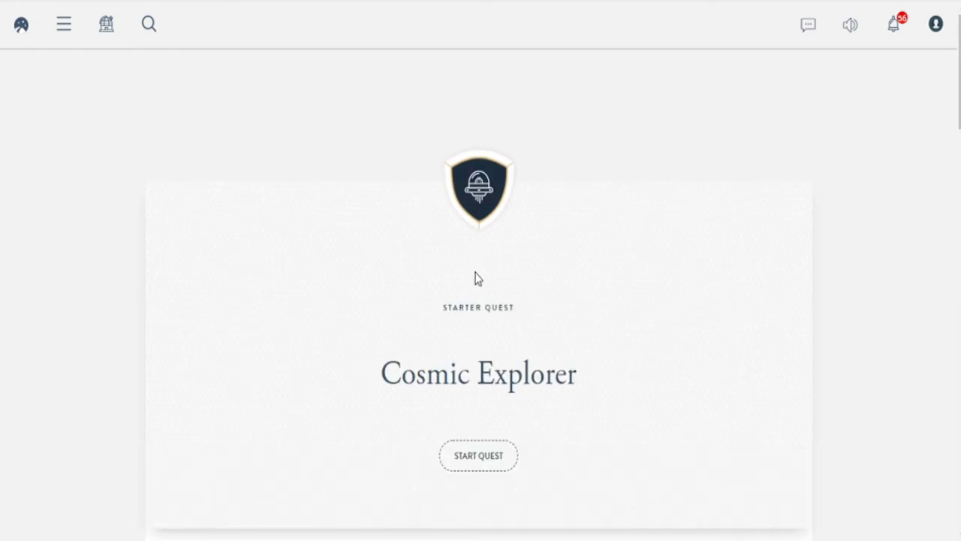
# Expand the Cosmic Explorer quest's description and read the full text about the quest
pyautogui.scroll(-1, 776, 274)
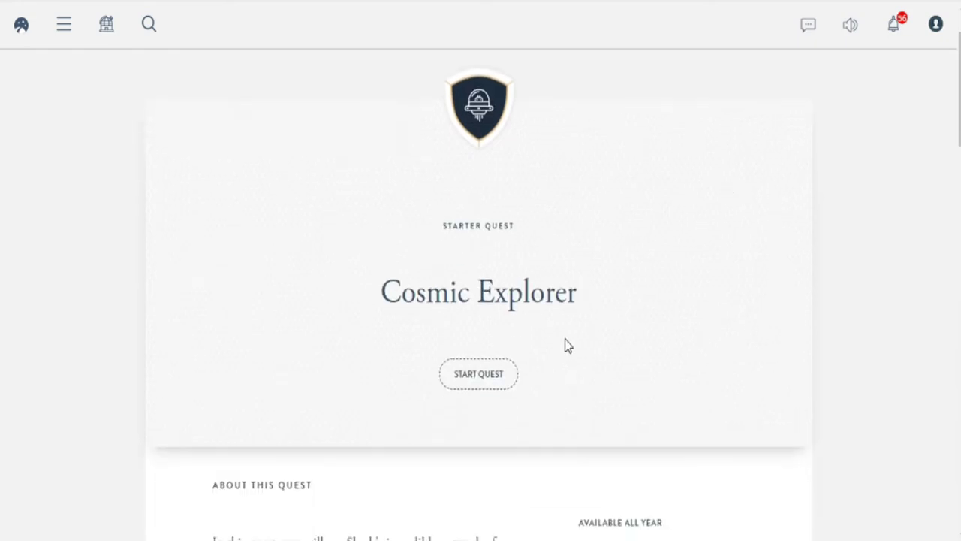
pyautogui.scroll(-3, 567, 345)
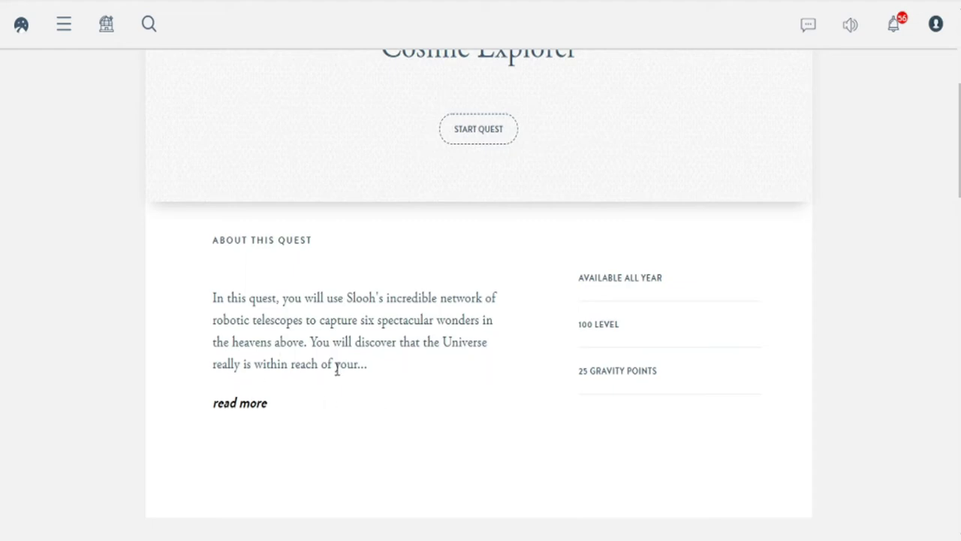
pyautogui.click(232, 404)
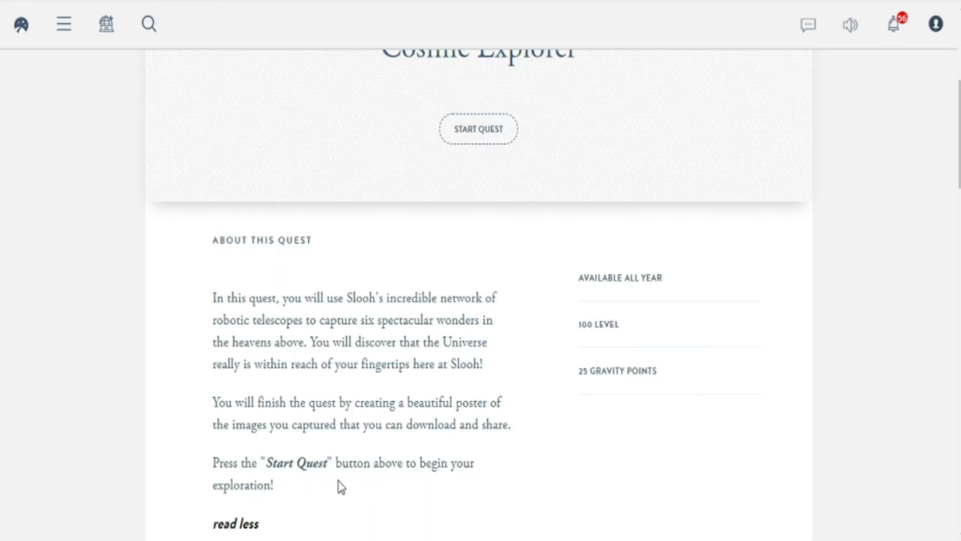
# Review the steps within the Cosmic Explorer quest and try to start the quest
pyautogui.scroll(-9, 605, 427)
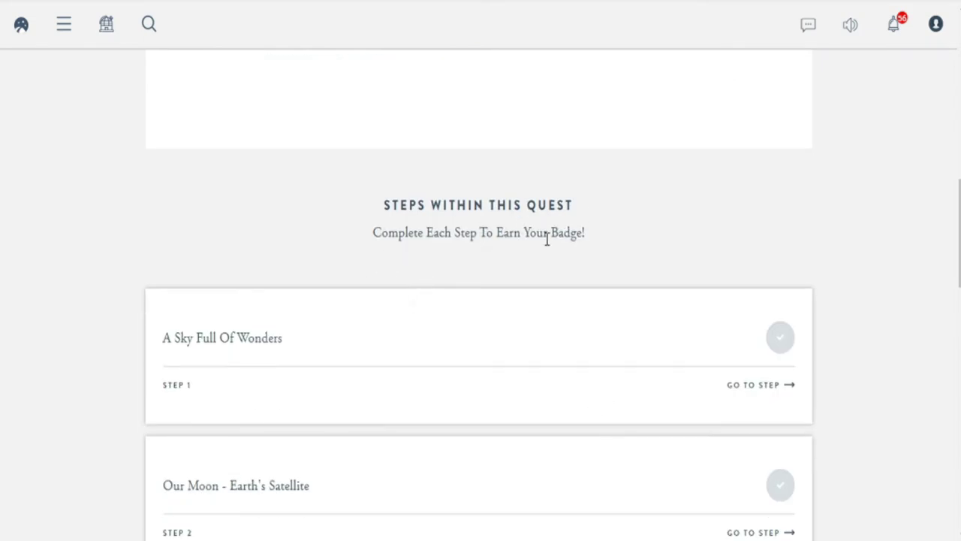
pyautogui.scroll(-1, 533, 299)
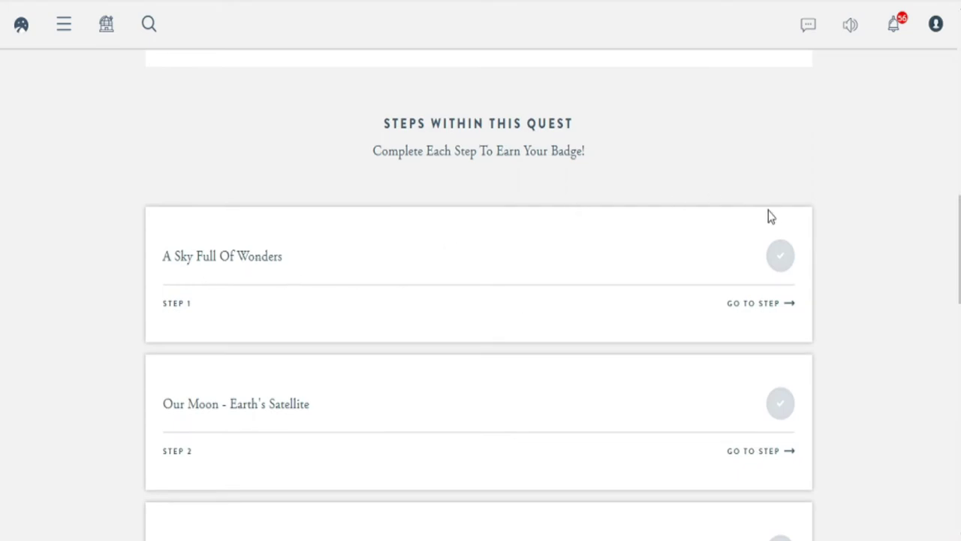
pyautogui.scroll(5, 470, 322)
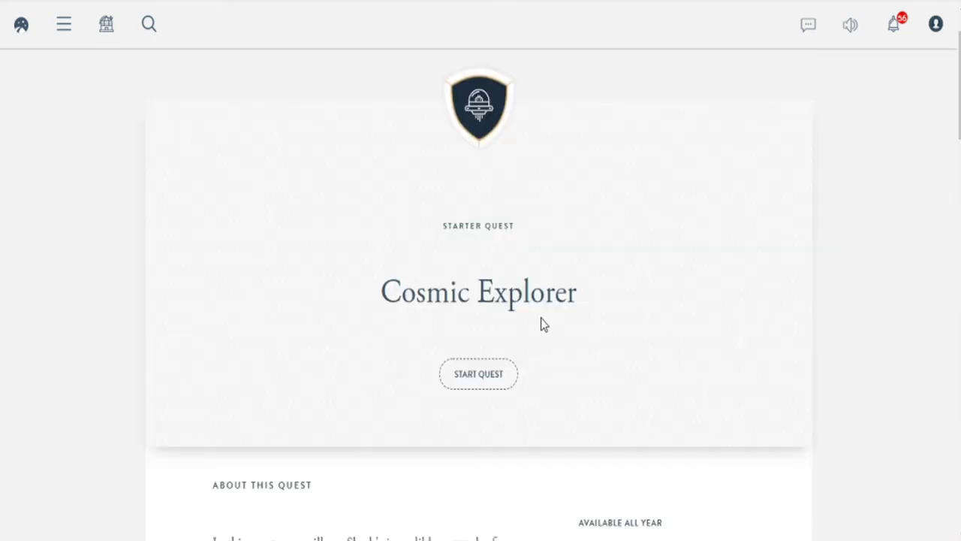
pyautogui.click(476, 377)
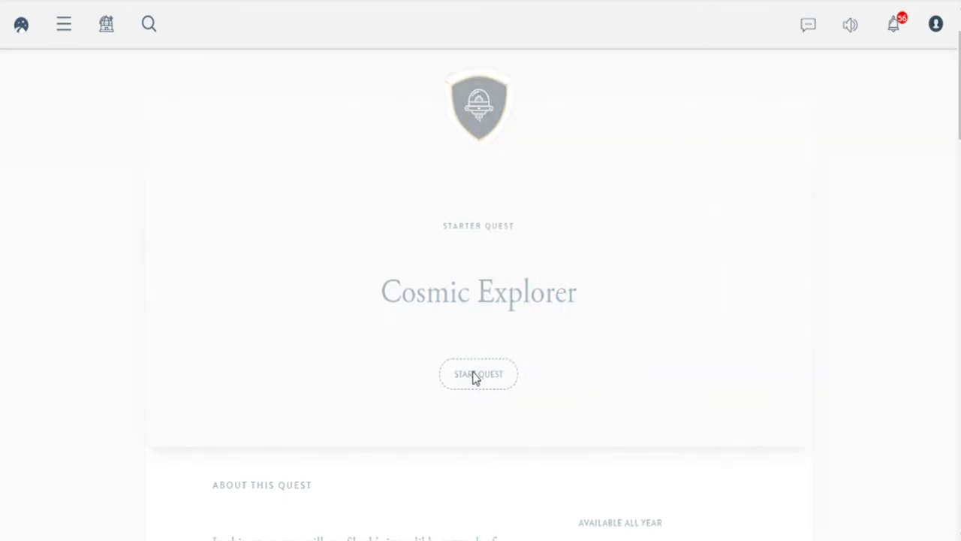
# Browse the Slooh Shows section on the dashboard, advancing to the Giant Asteroid Hurtles Past Earth! show
pyautogui.scroll(-10, 471, 425)
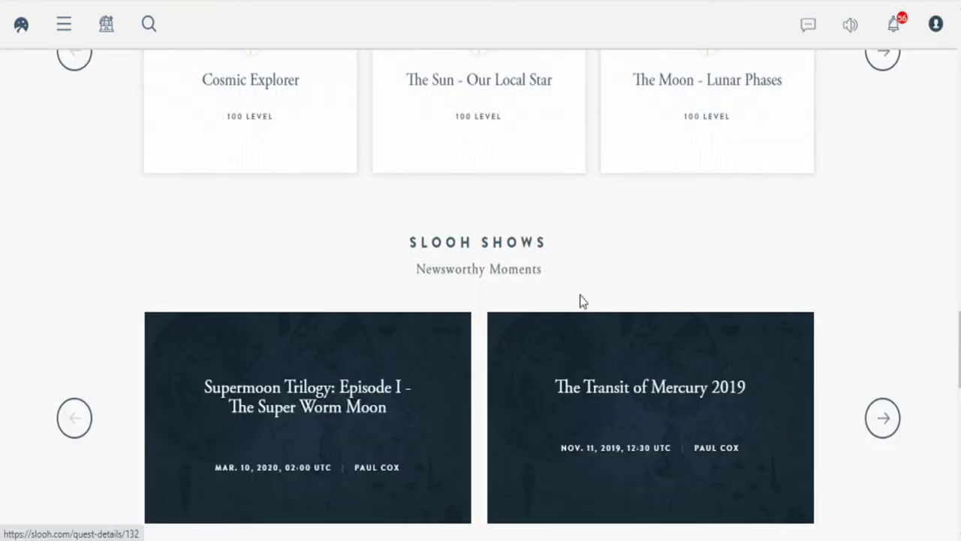
pyautogui.scroll(-3, 886, 254)
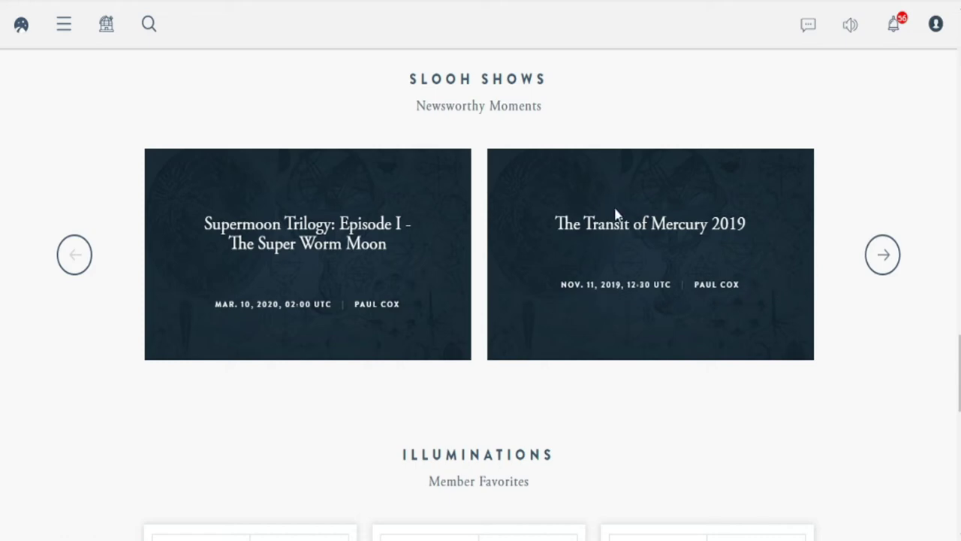
pyautogui.click(883, 256)
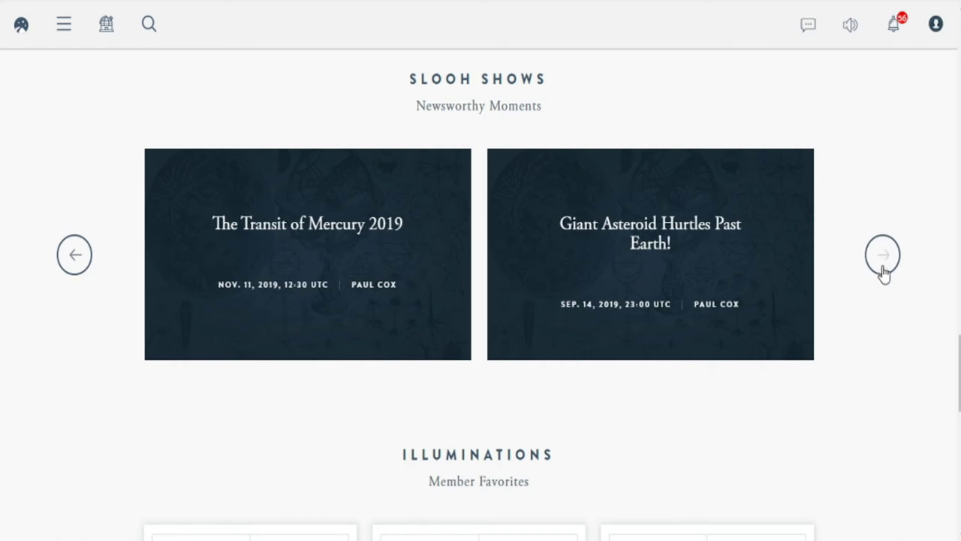
# View the member-favorite stories in the dashboard's Illuminations section
pyautogui.scroll(-3, 757, 371)
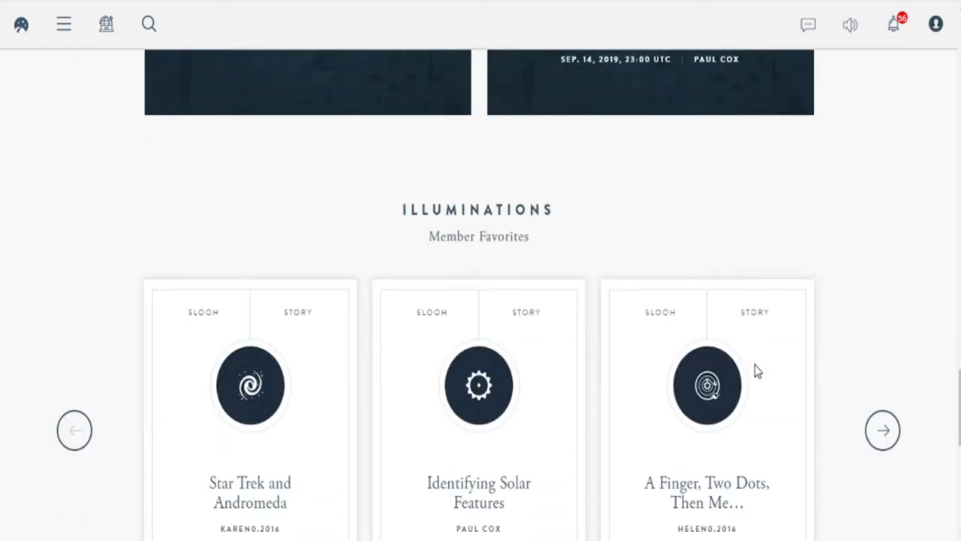
pyautogui.scroll(-2, 757, 370)
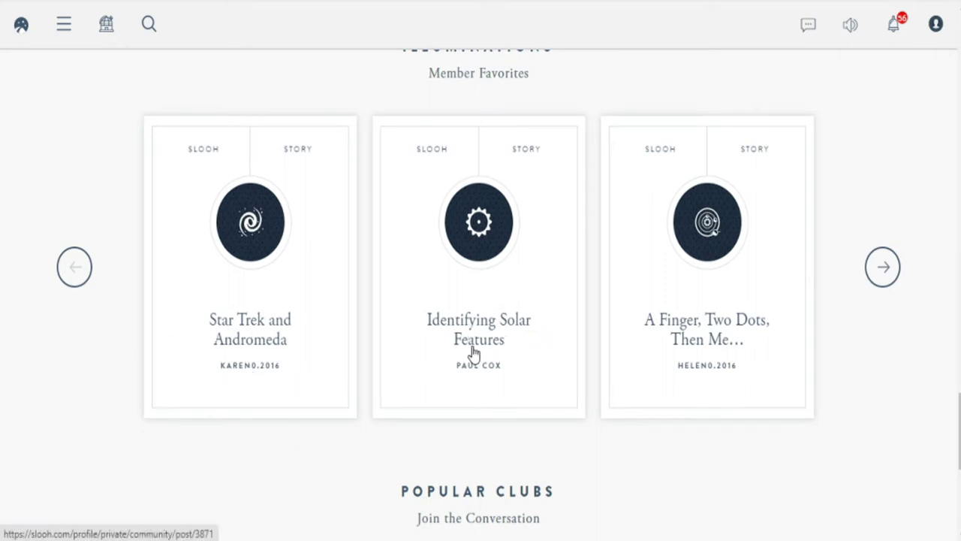
pyautogui.scroll(-2, 785, 349)
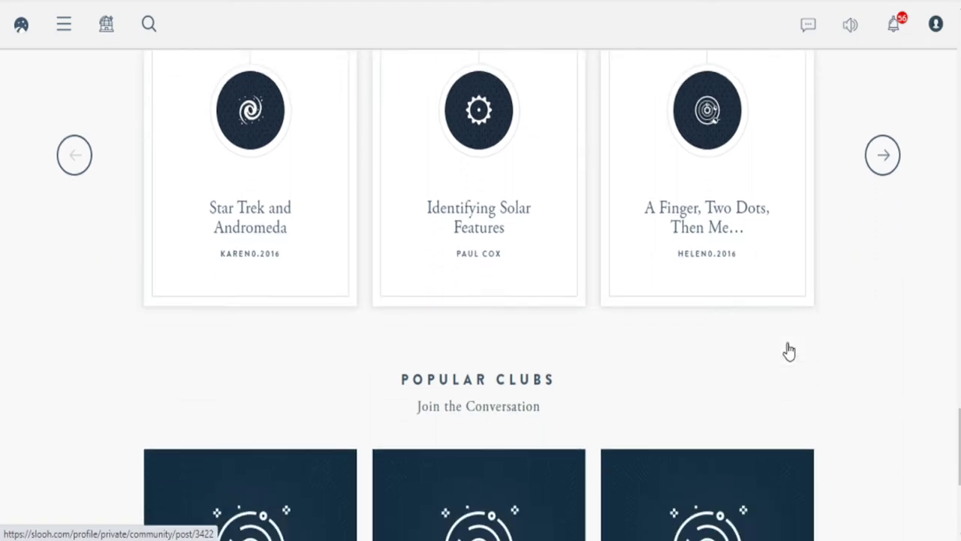
# Browse the Popular Clubs section, advancing past Teachers' Edition and The Bright Star Catalogue to further clubs
pyautogui.scroll(-2, 787, 349)
pyautogui.scroll(-2, 787, 350)
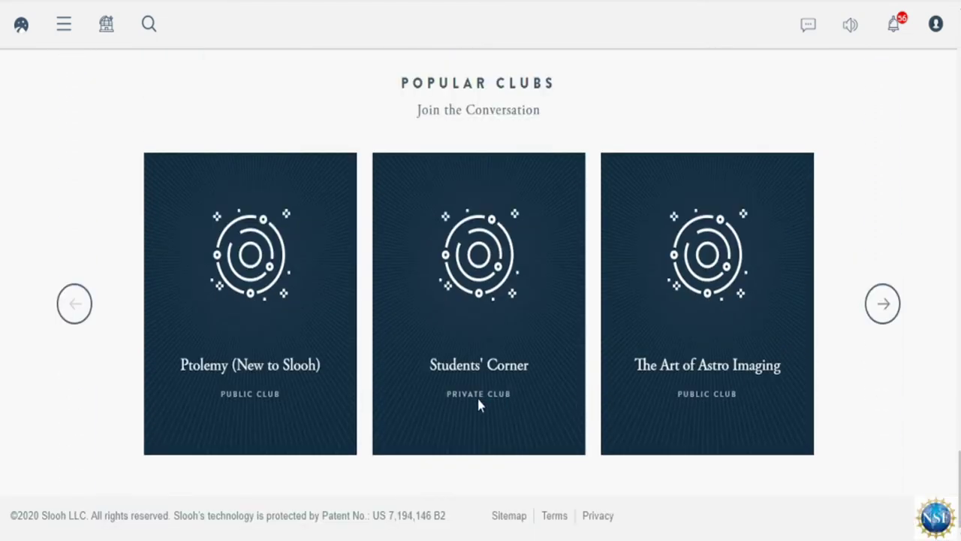
pyautogui.click(884, 302)
pyautogui.click(884, 302)
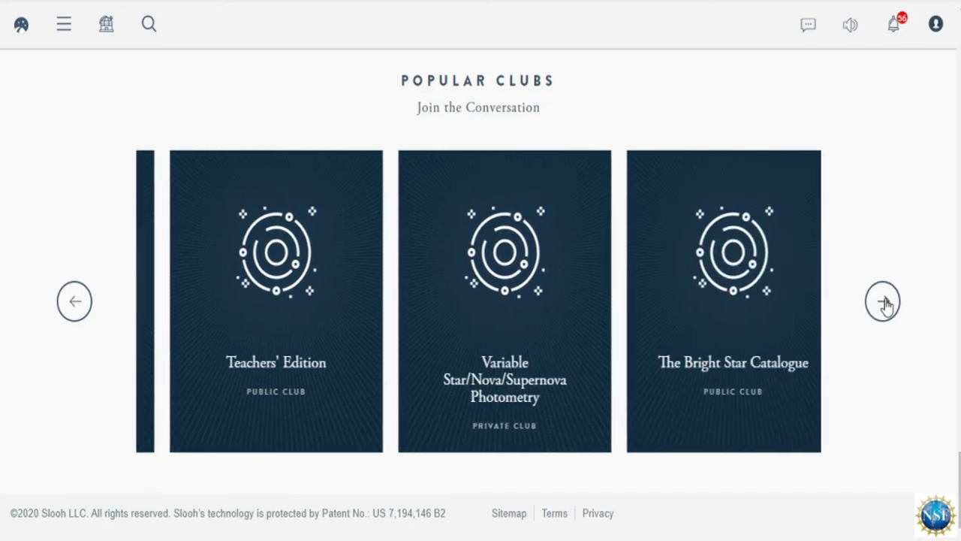
pyautogui.click(885, 302)
pyautogui.click(884, 302)
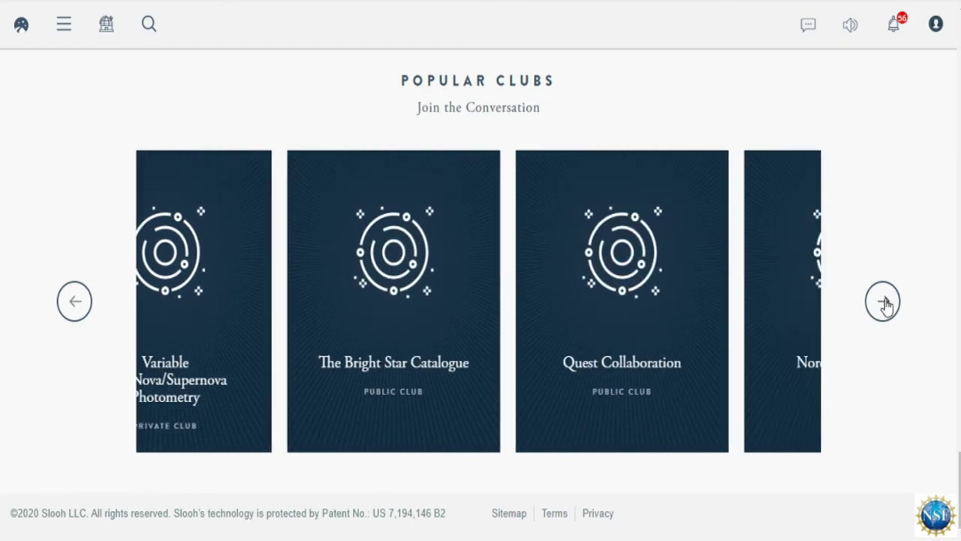
pyautogui.click(884, 303)
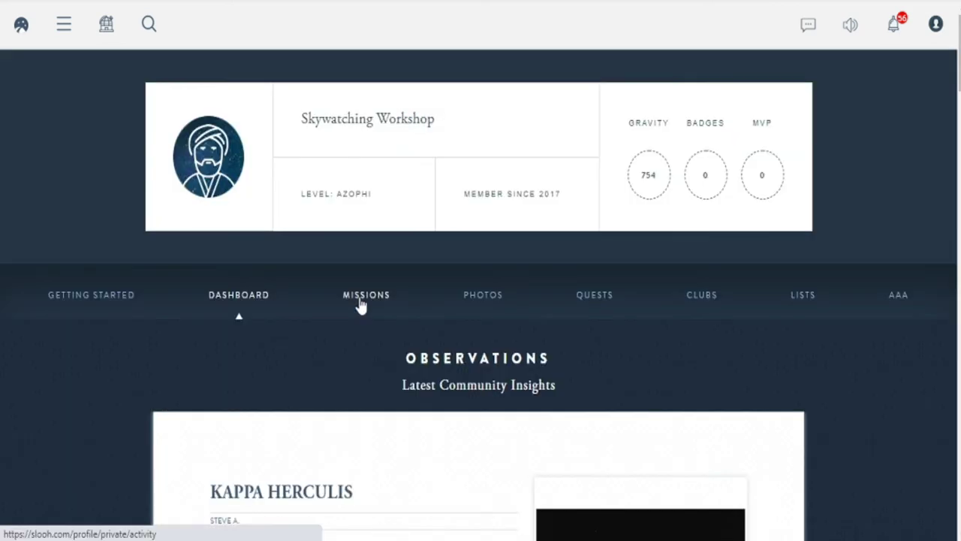
# Review the upcoming and recent missions listed in the member profile
pyautogui.click(359, 297)
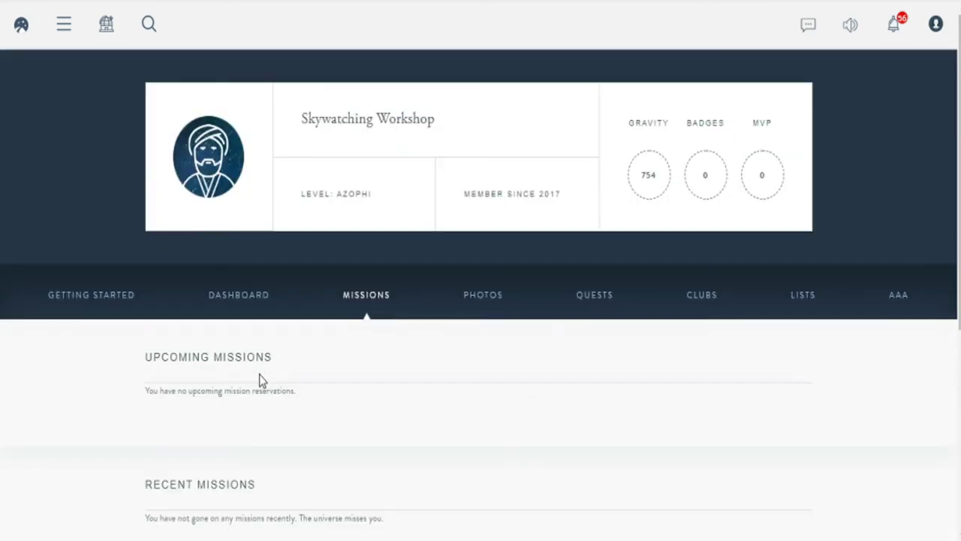
pyautogui.scroll(-2, 383, 376)
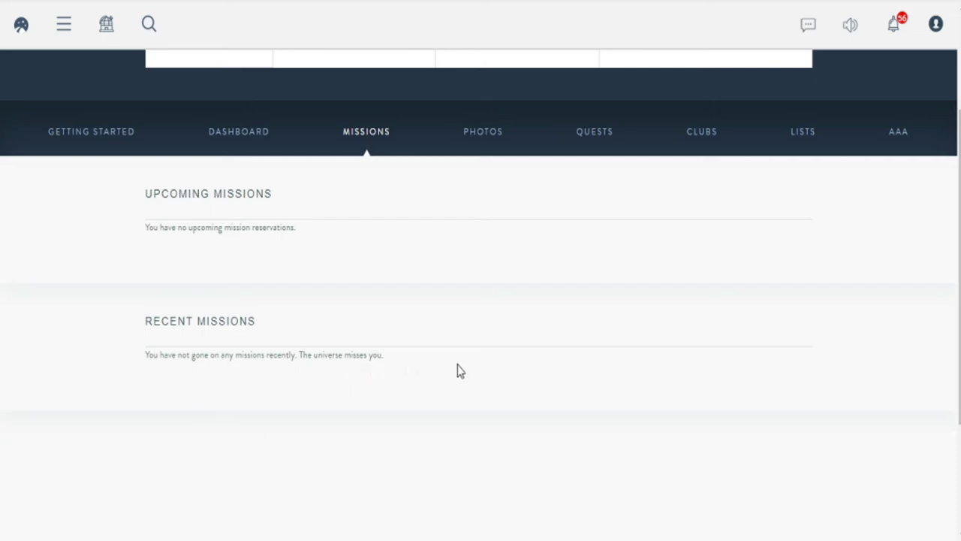
pyautogui.scroll(-3, 518, 366)
pyautogui.scroll(5, 518, 365)
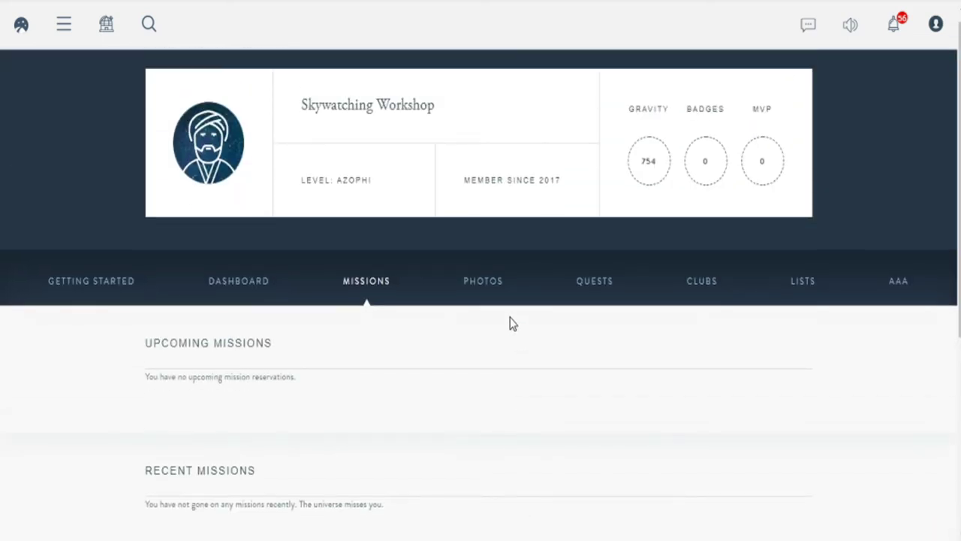
# Open the profile's Photo Hub and view its Observations, Missions and Galleries sections in turn
pyautogui.click(477, 293)
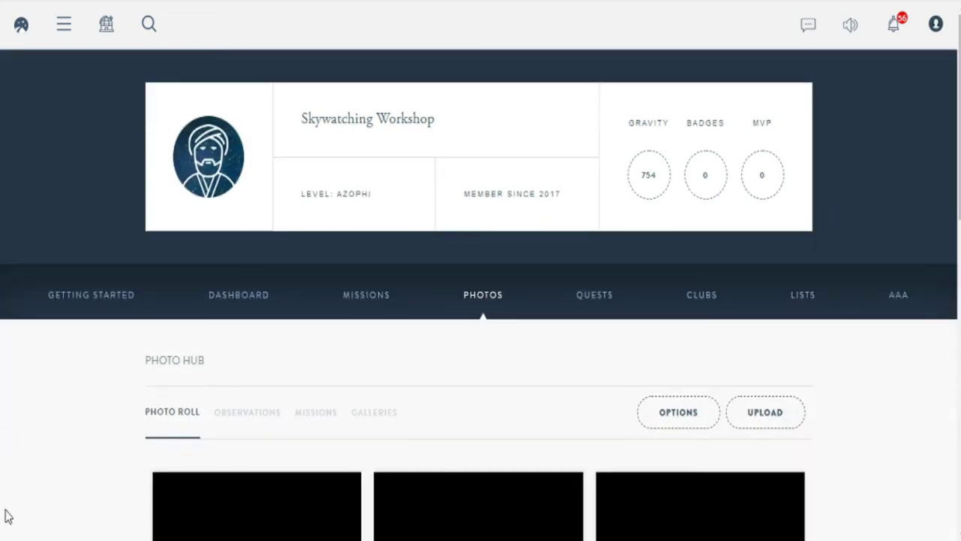
pyautogui.moveTo(12, 531)
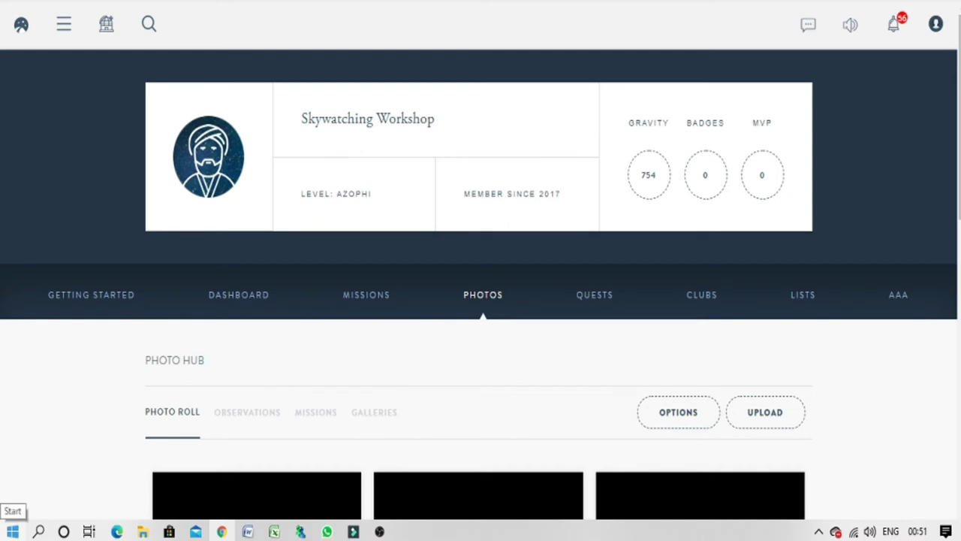
pyautogui.click(238, 424)
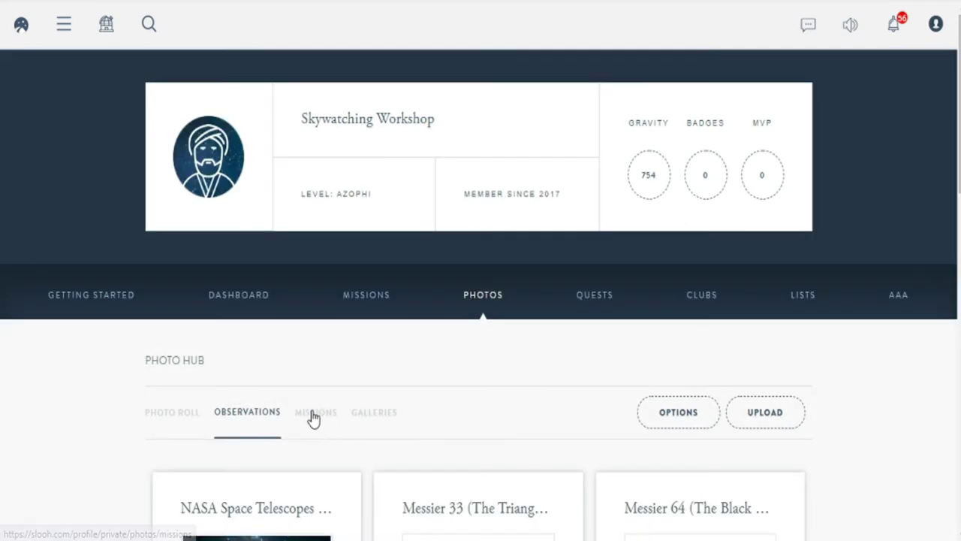
pyautogui.click(314, 419)
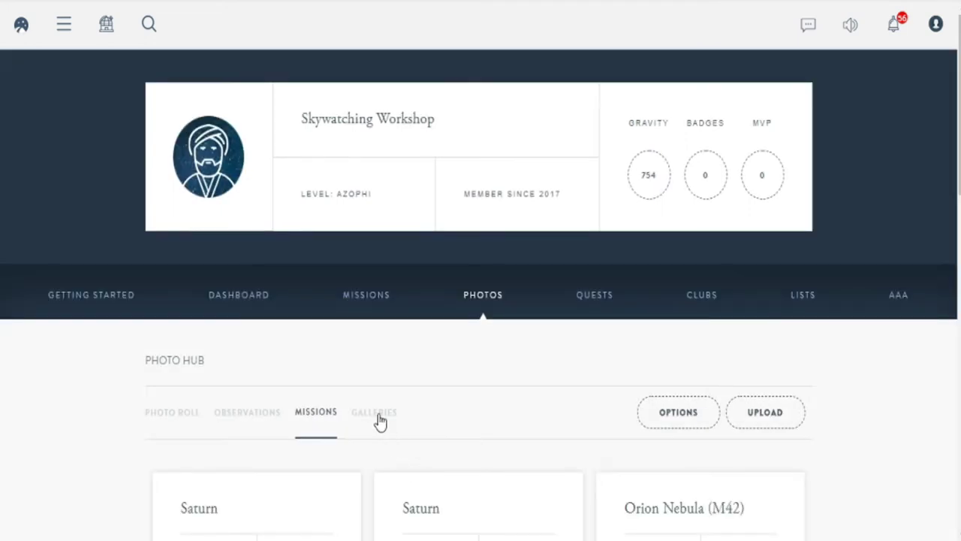
pyautogui.click(380, 420)
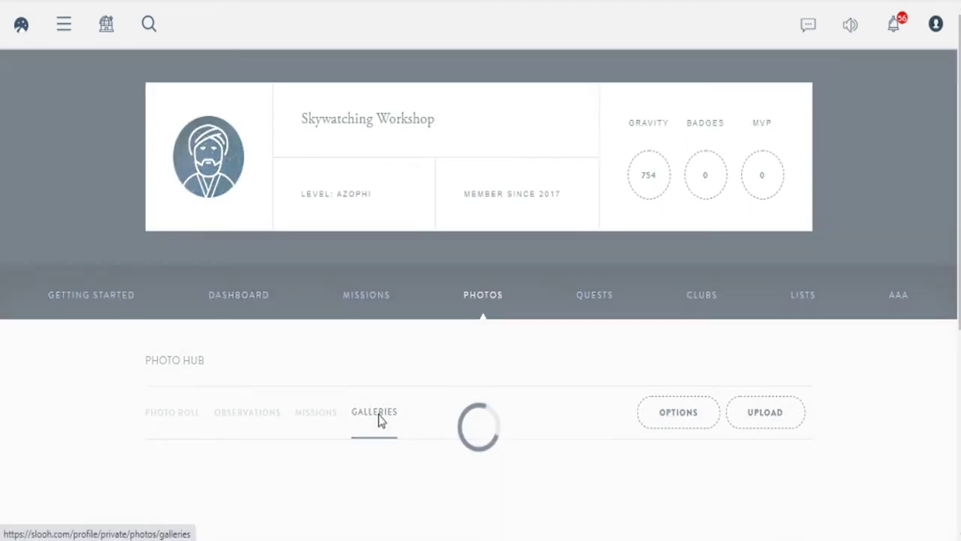
# Return to the Photo Roll and look through the first page of captured photos
pyautogui.click(175, 422)
pyautogui.scroll(-5, 595, 378)
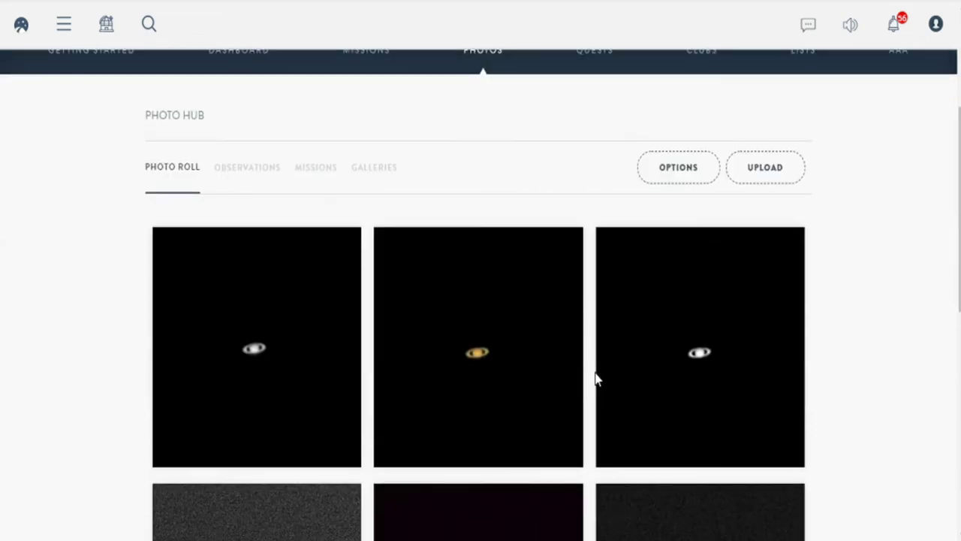
pyautogui.scroll(-1, 595, 377)
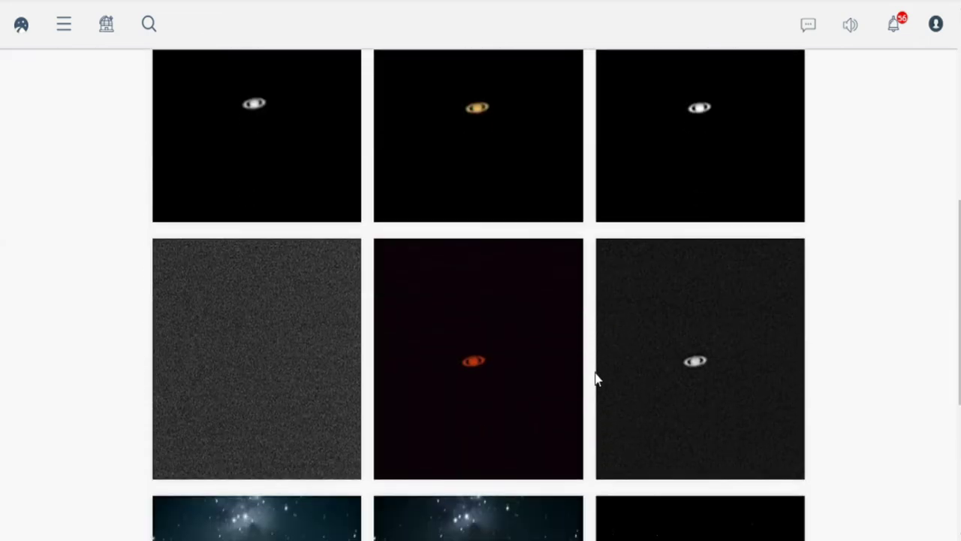
pyautogui.scroll(-4, 595, 377)
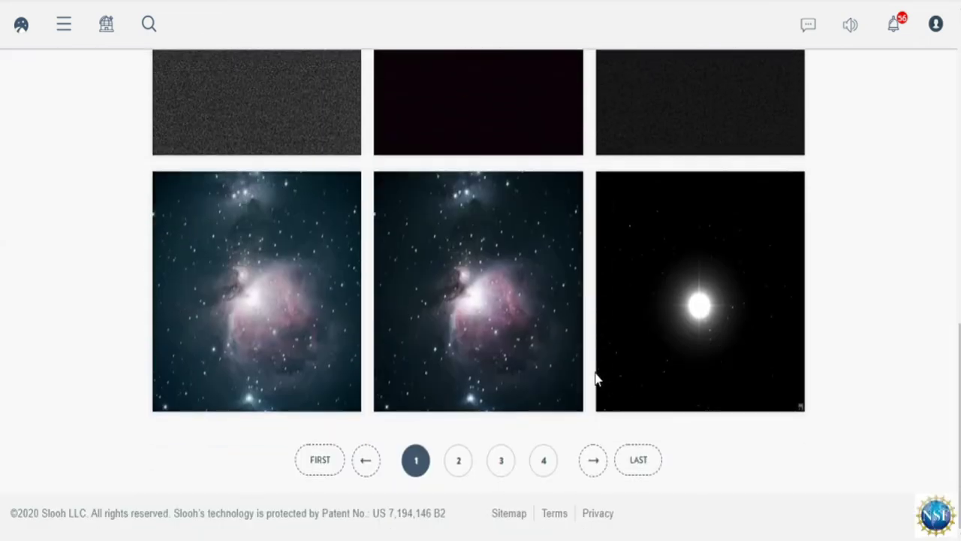
# Look through all the photos on page 2 of the Photo Roll
pyautogui.click(458, 466)
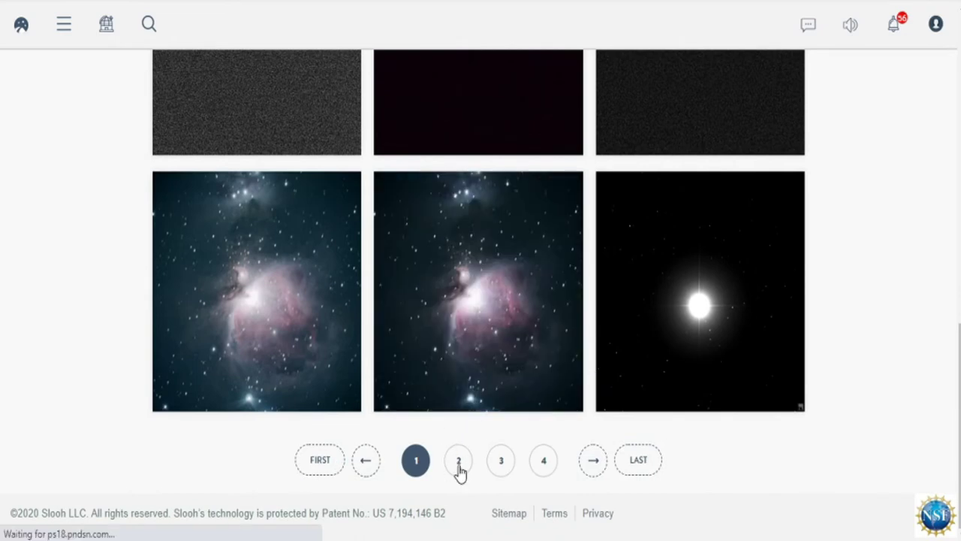
pyautogui.scroll(-3, 637, 444)
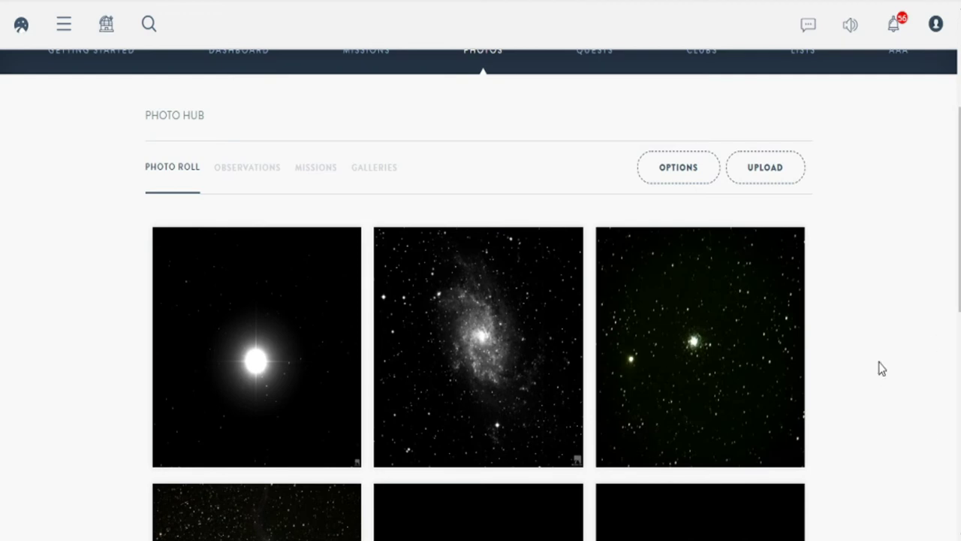
pyautogui.scroll(-3, 880, 367)
pyautogui.scroll(-2, 880, 368)
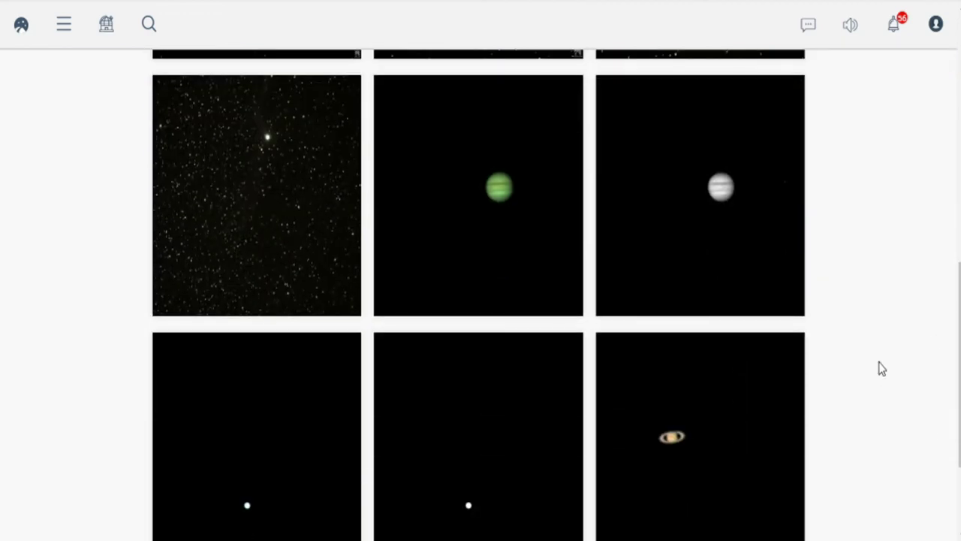
pyautogui.scroll(-2, 880, 367)
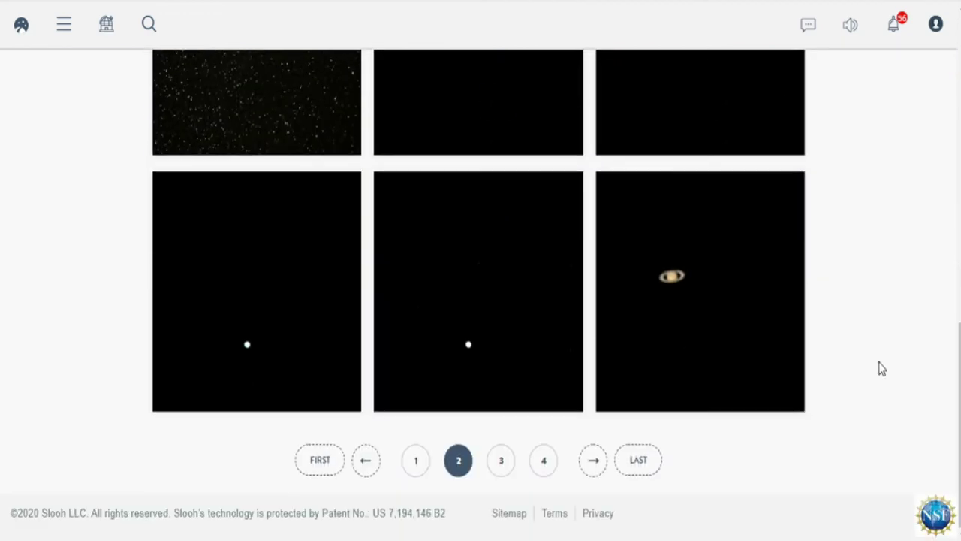
# Browse page 3 of the Photo Roll and open the details of the first Black-Eye Galaxy (M64) photo
pyautogui.click(501, 460)
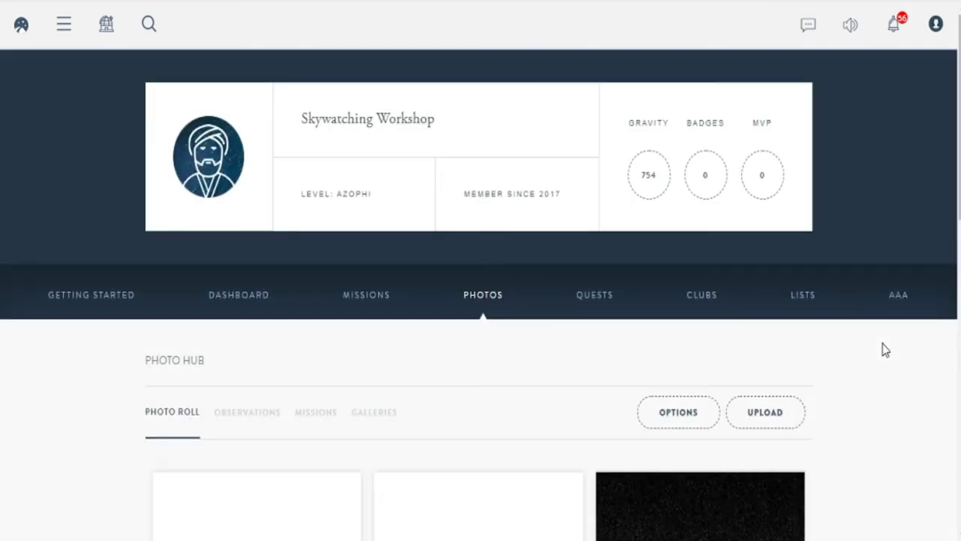
pyautogui.scroll(-4, 882, 343)
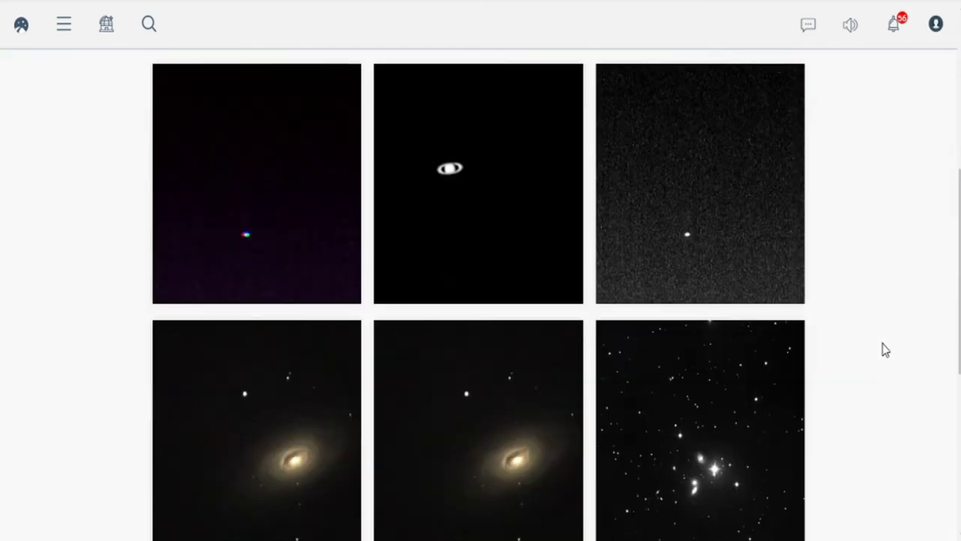
pyautogui.scroll(-3, 882, 343)
pyautogui.moveTo(269, 246)
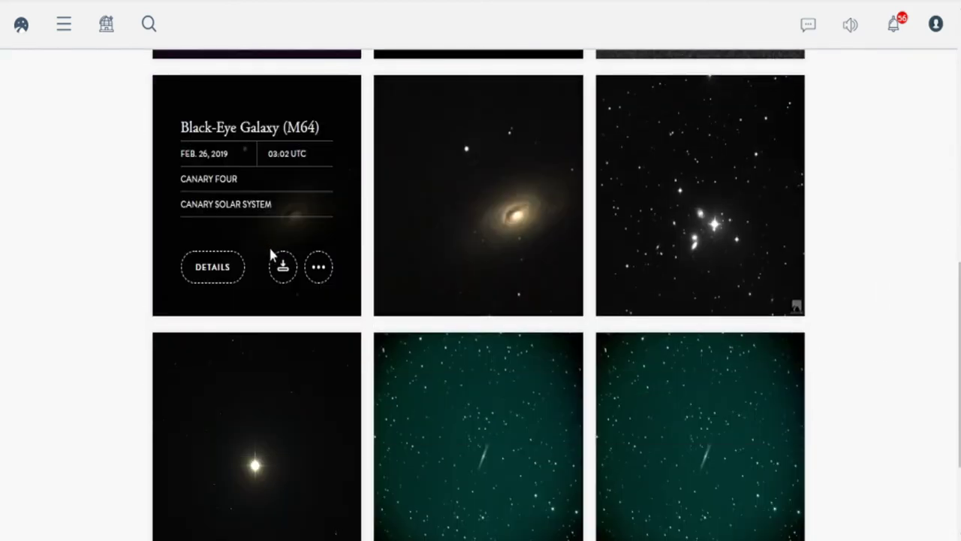
pyautogui.click(210, 271)
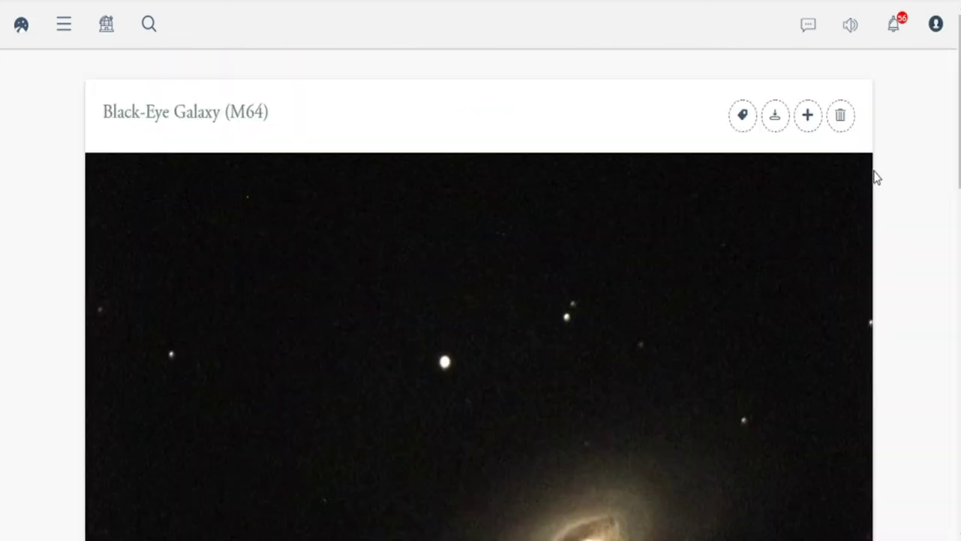
# Examine the M64 photo with its Messier 64 observation text, observer information and comment area, and return to the Photo Roll
pyautogui.scroll(-1, 919, 176)
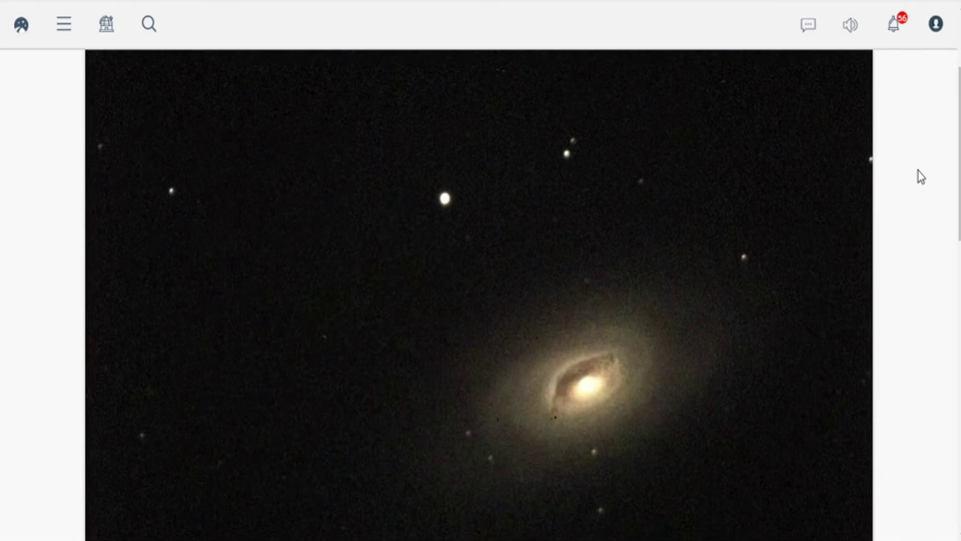
pyautogui.scroll(-3, 921, 176)
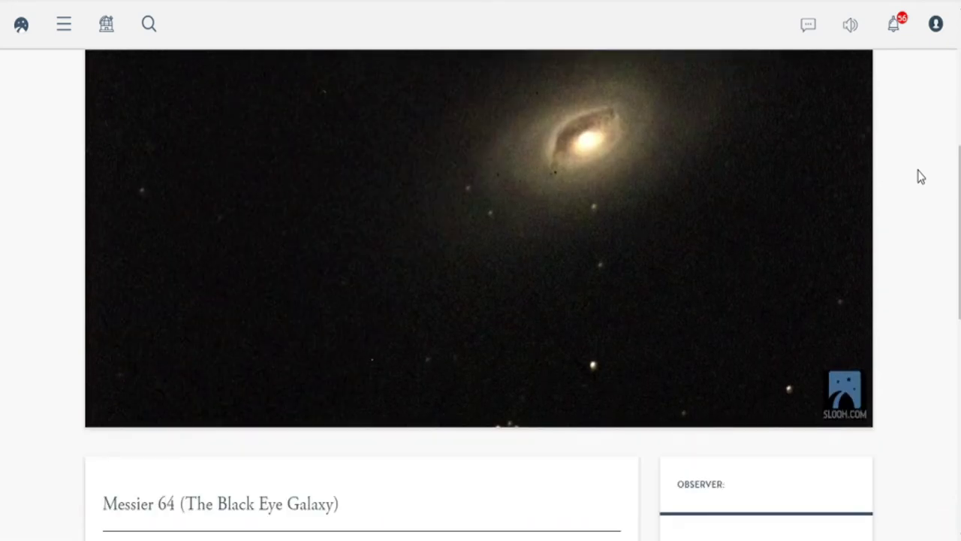
pyautogui.scroll(-3, 920, 176)
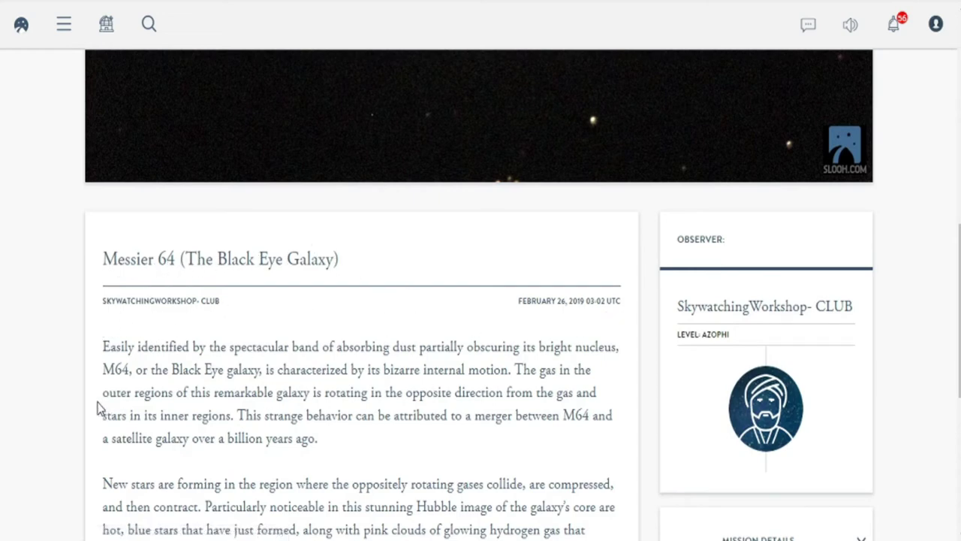
pyautogui.scroll(-2, 216, 350)
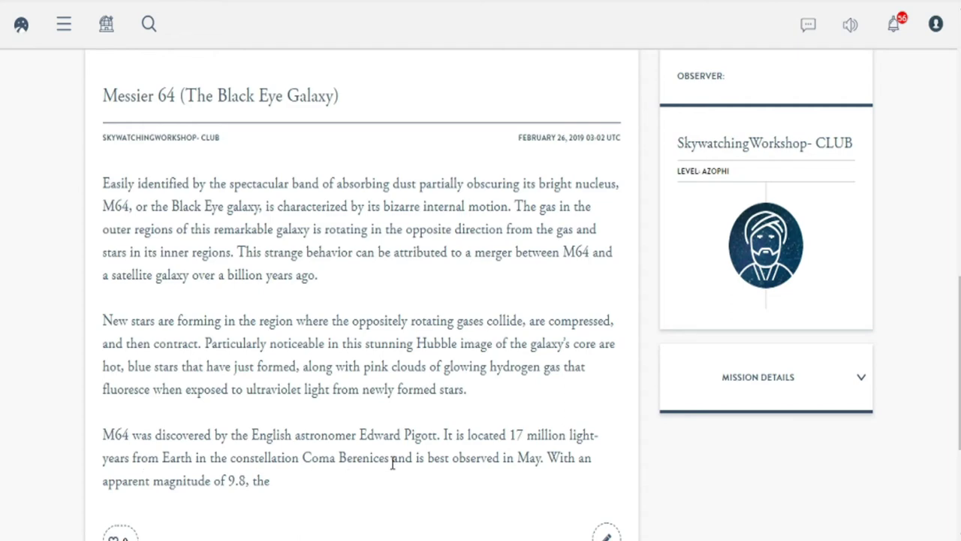
pyautogui.scroll(-2, 392, 463)
pyautogui.scroll(-1, 323, 373)
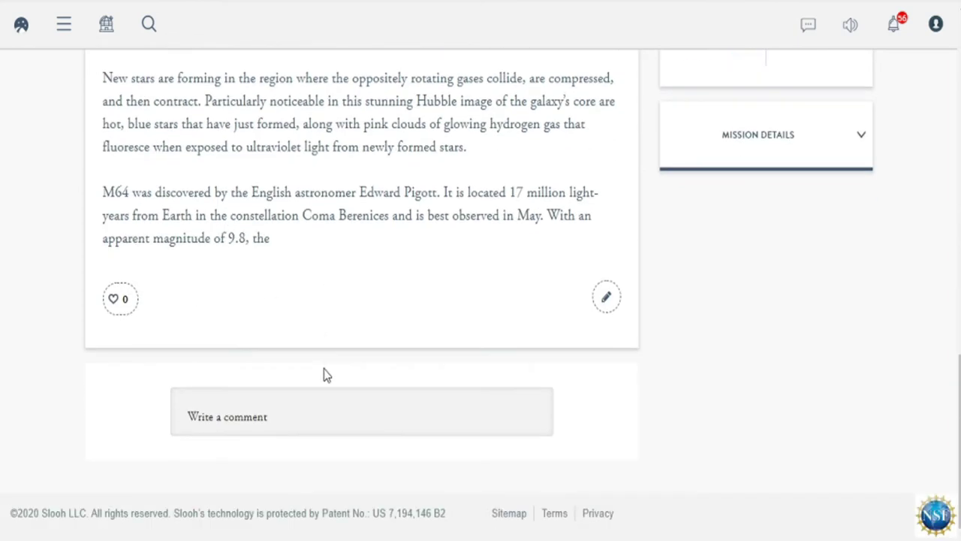
pyautogui.scroll(3, 323, 373)
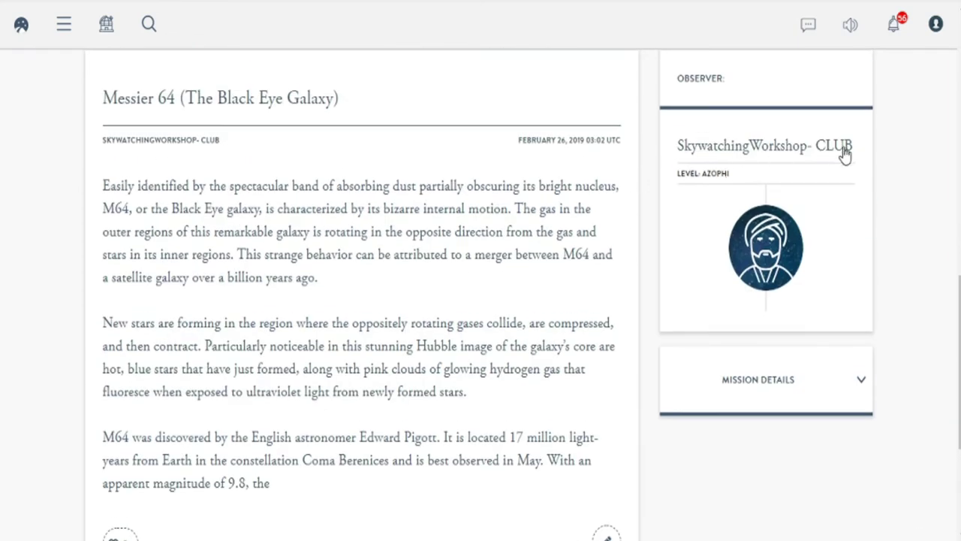
pyautogui.scroll(3, 633, 200)
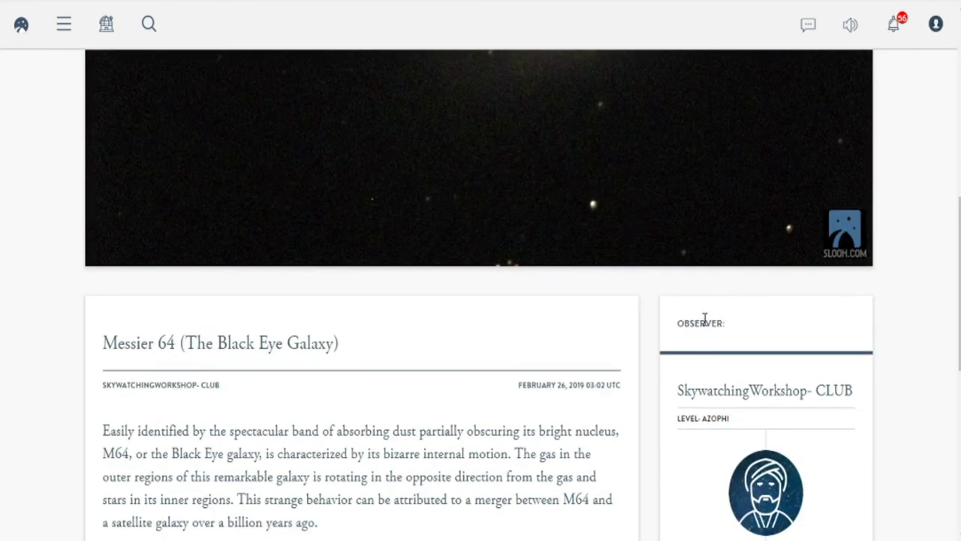
pyautogui.scroll(6, 518, 485)
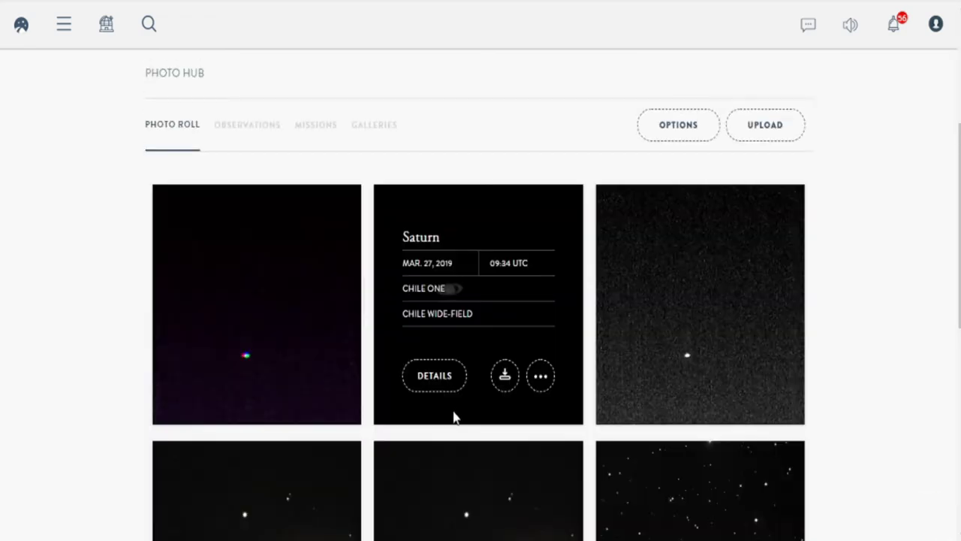
# Look through the first page of saved entries in the Photo Hub's Observations section
pyautogui.click(243, 129)
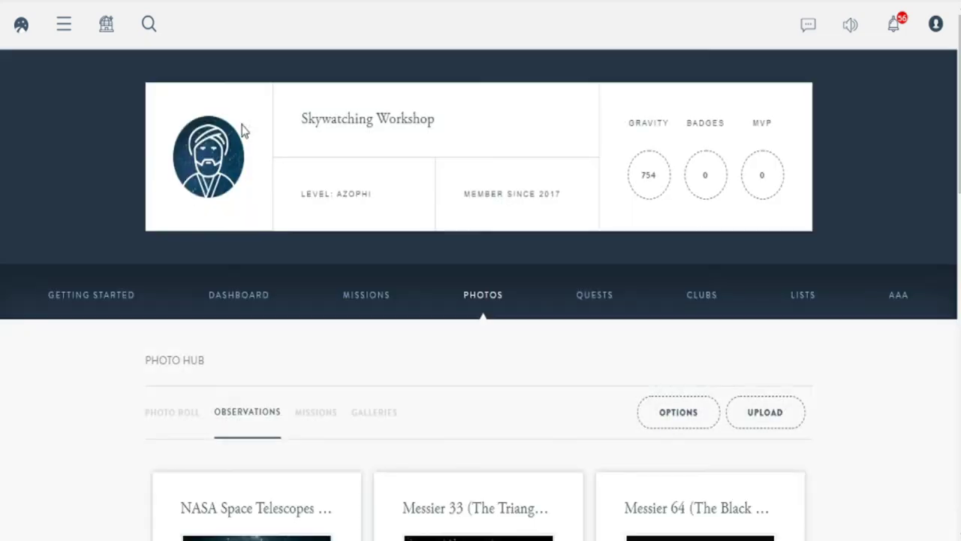
pyautogui.scroll(-5, 247, 259)
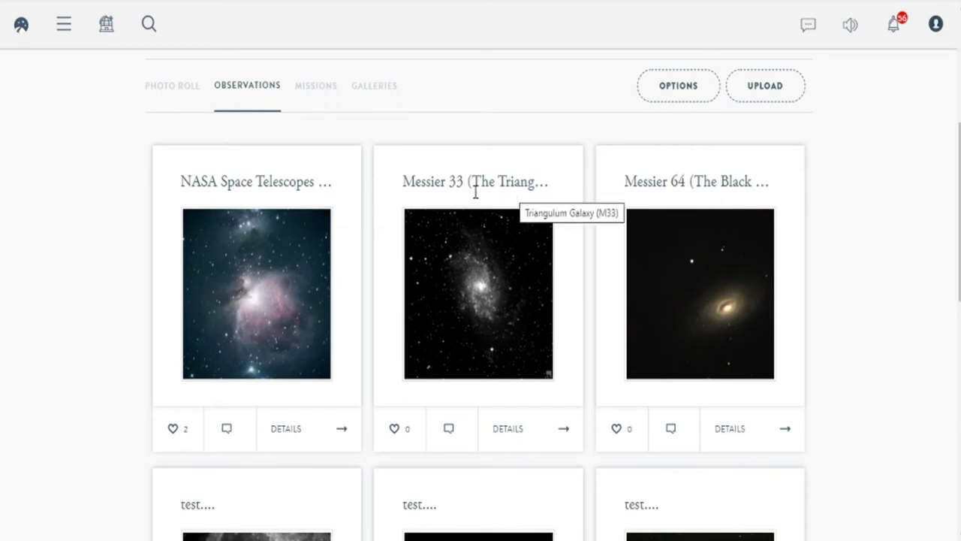
pyautogui.scroll(-3, 742, 181)
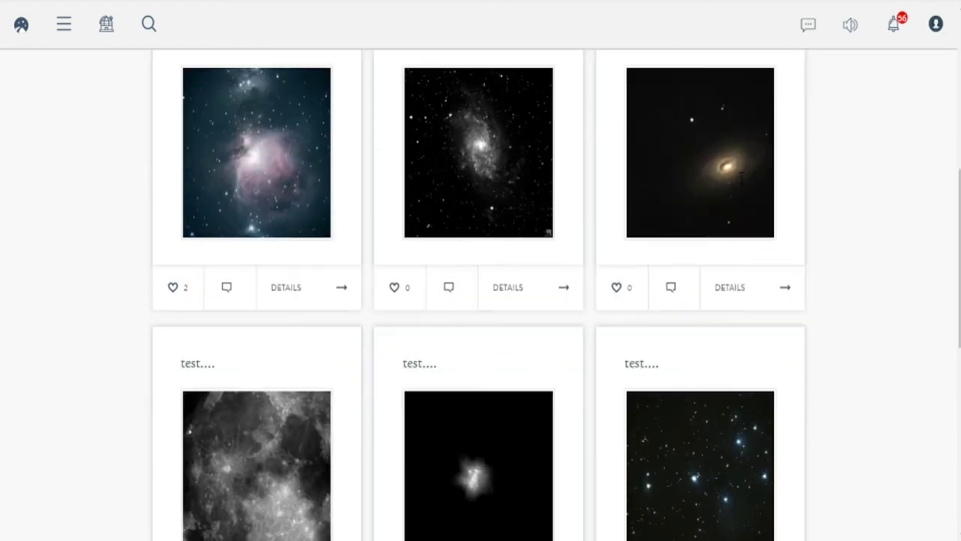
pyautogui.scroll(-6, 742, 186)
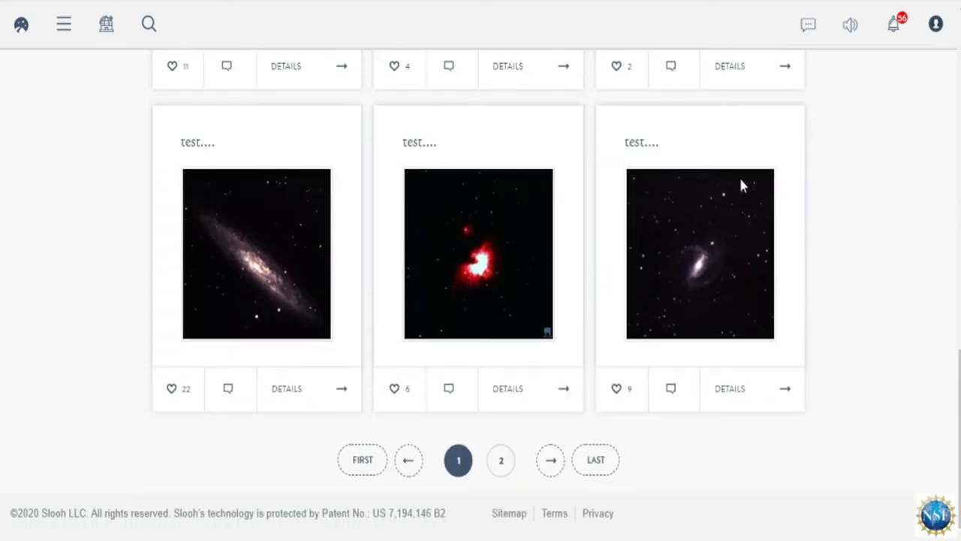
pyautogui.scroll(10, 741, 184)
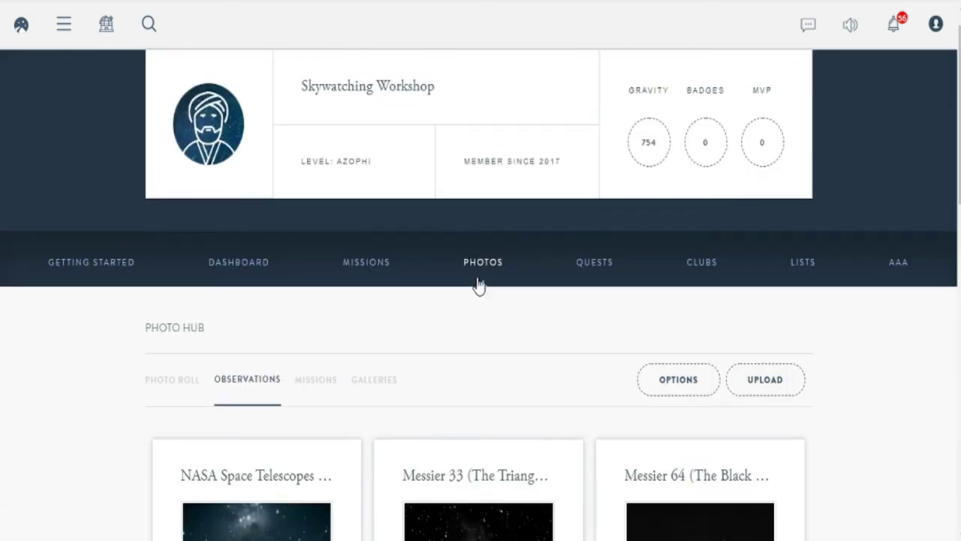
# Open the Photo Hub's Missions section and inspect the details on the two Saturn mission cards
pyautogui.click(314, 381)
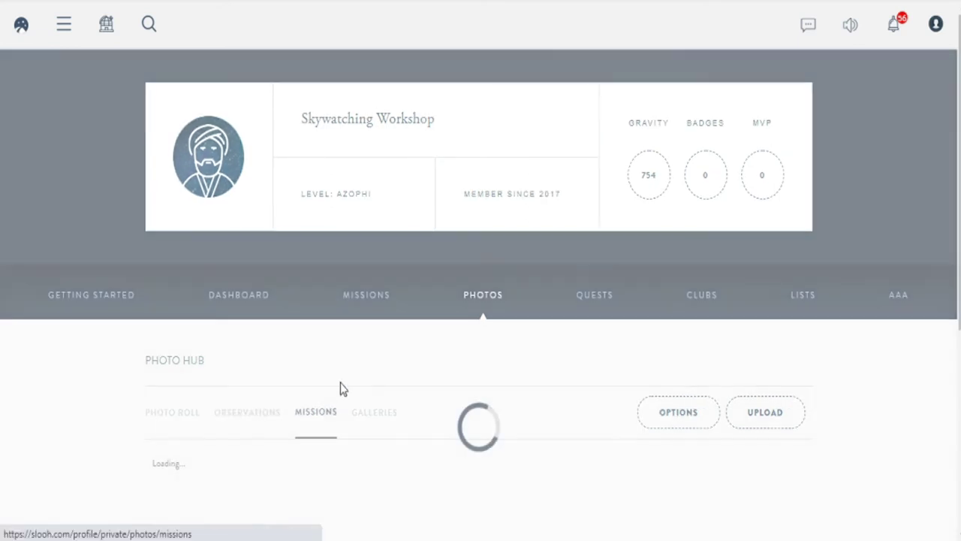
pyautogui.scroll(-3, 532, 360)
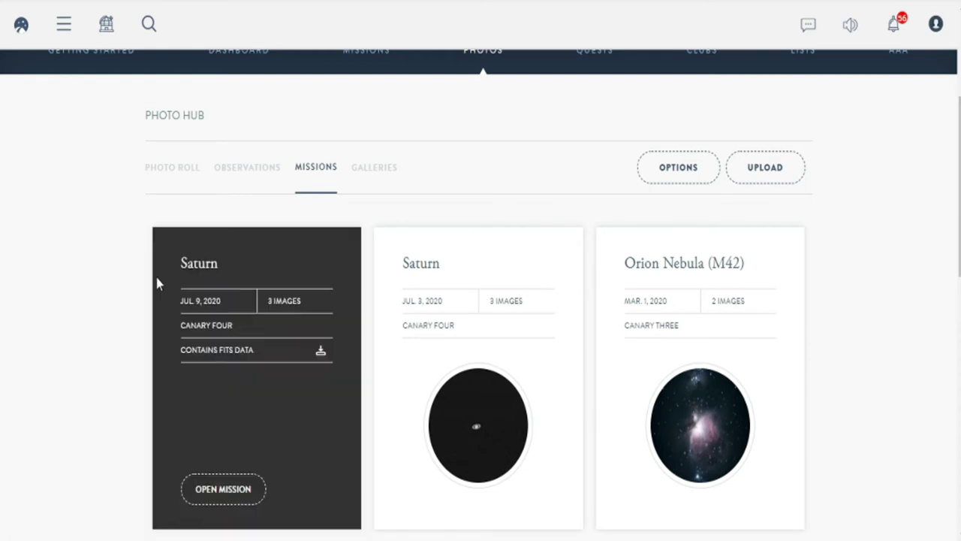
pyautogui.moveTo(204, 315)
pyautogui.moveTo(392, 345)
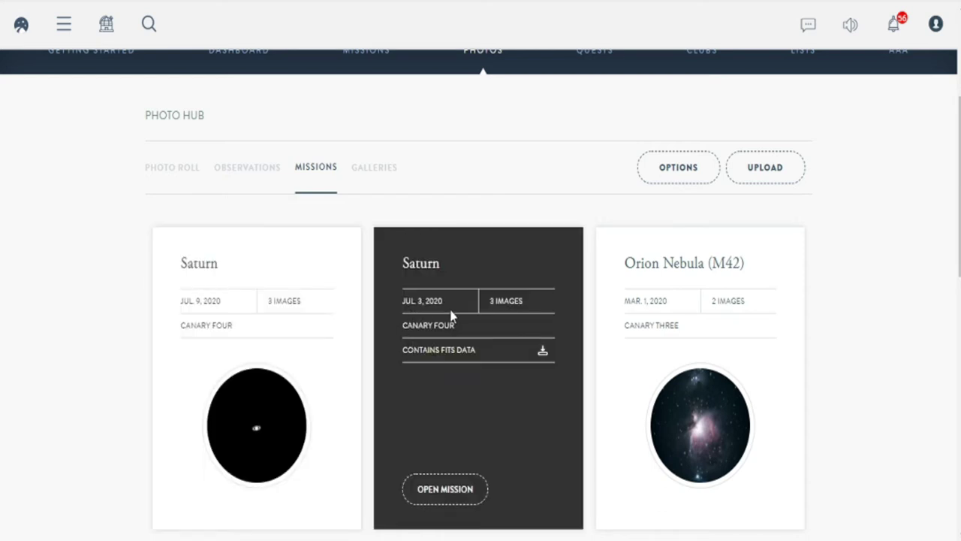
# Inspect the Orion Nebula (M42) mission card and look through the older missions below it
pyautogui.moveTo(669, 289)
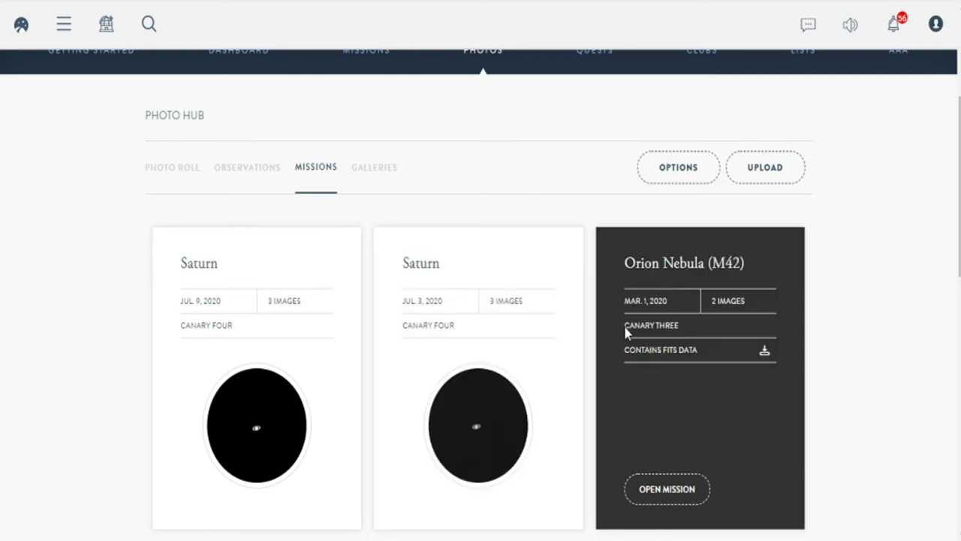
pyautogui.scroll(-4, 640, 331)
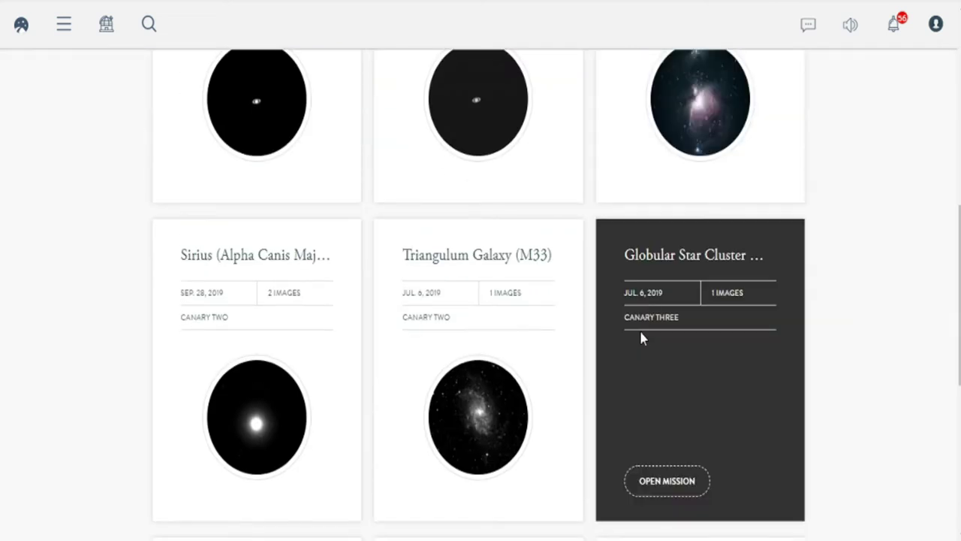
pyautogui.moveTo(518, 364)
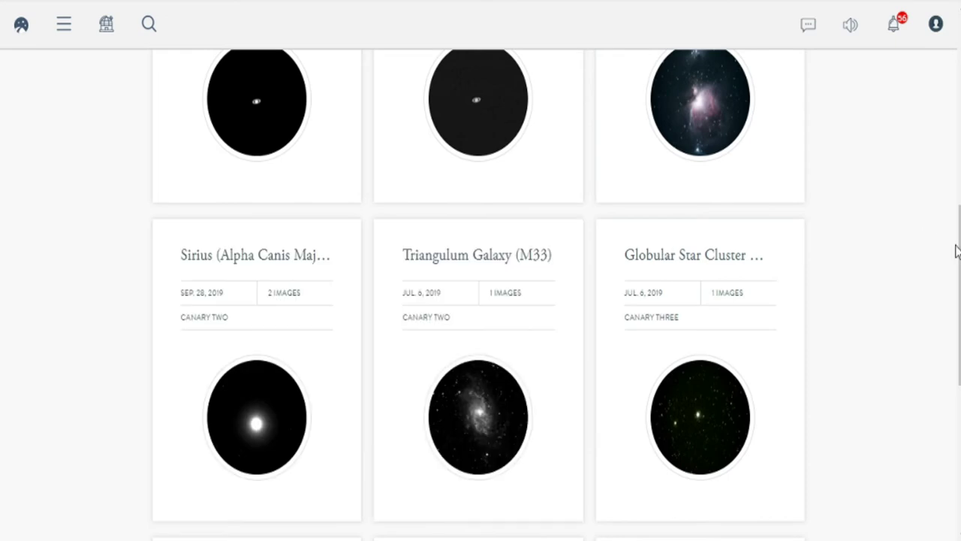
# Open the Photo Hub's Galleries section and view its contents
pyautogui.scroll(3, 840, 246)
pyautogui.scroll(3, 840, 246)
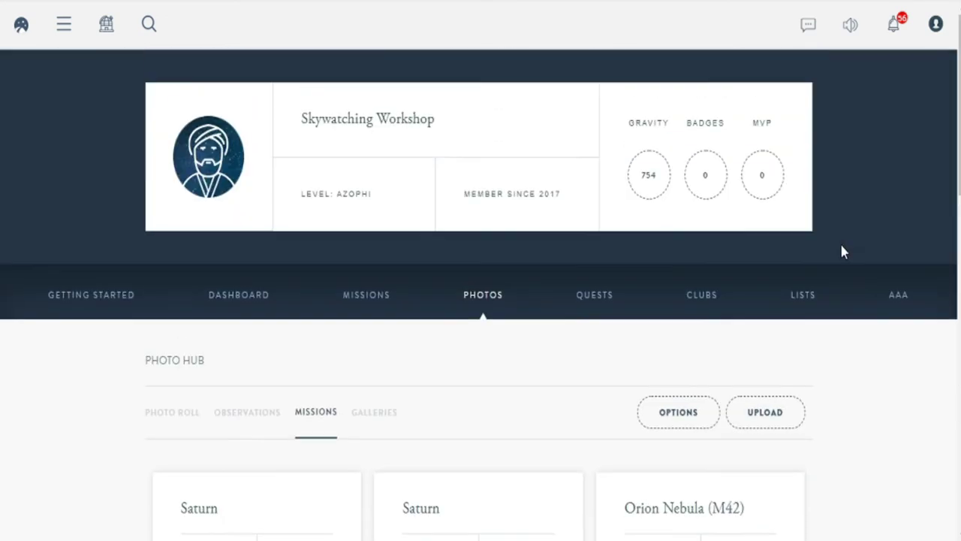
pyautogui.click(370, 419)
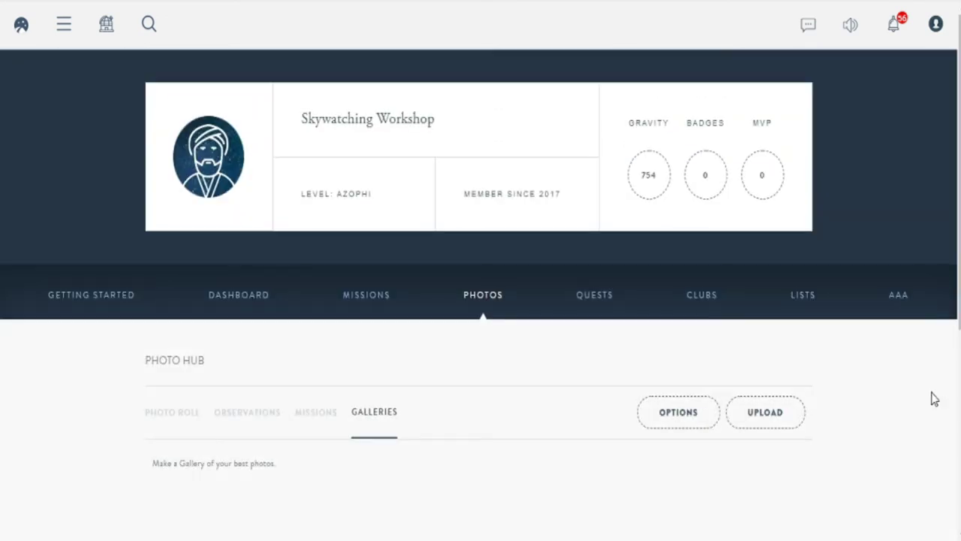
pyautogui.scroll(-3, 933, 397)
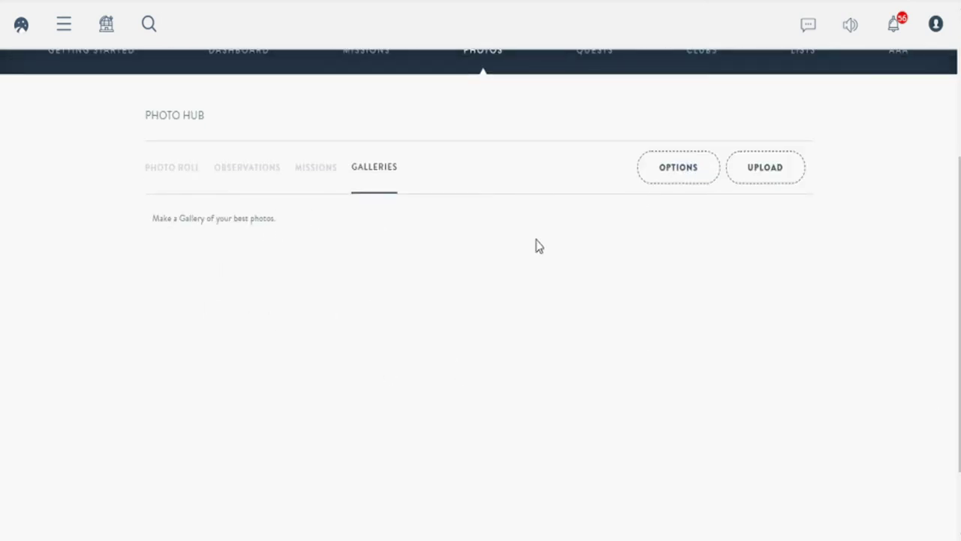
# Review the Photo Hub's filter options by object type, telescope, time and tags, and close them without applying any
pyautogui.click(678, 178)
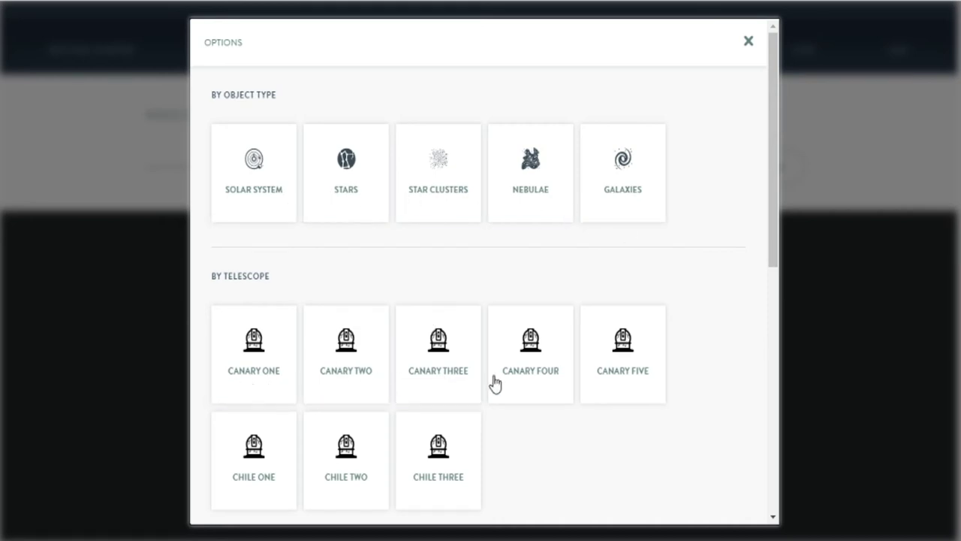
pyautogui.scroll(-5, 495, 292)
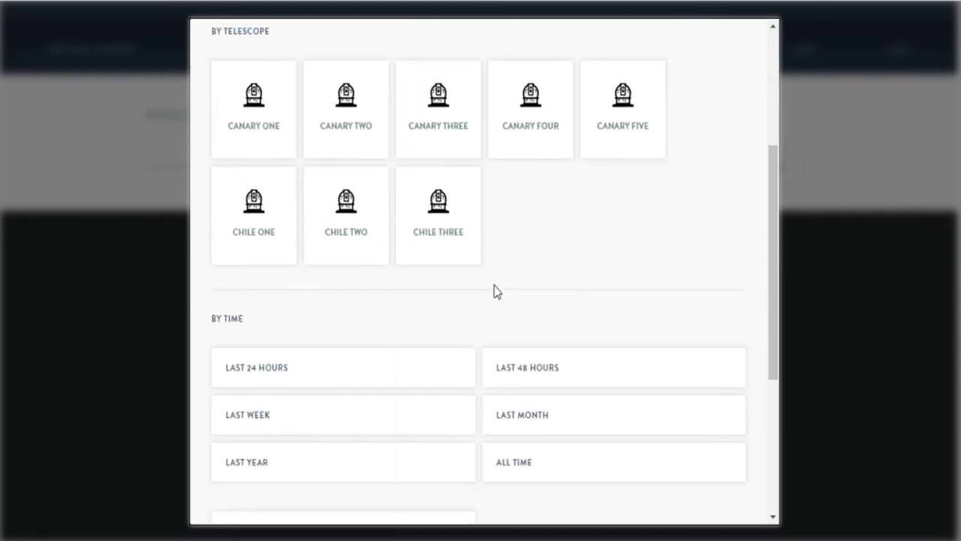
pyautogui.scroll(-3, 270, 398)
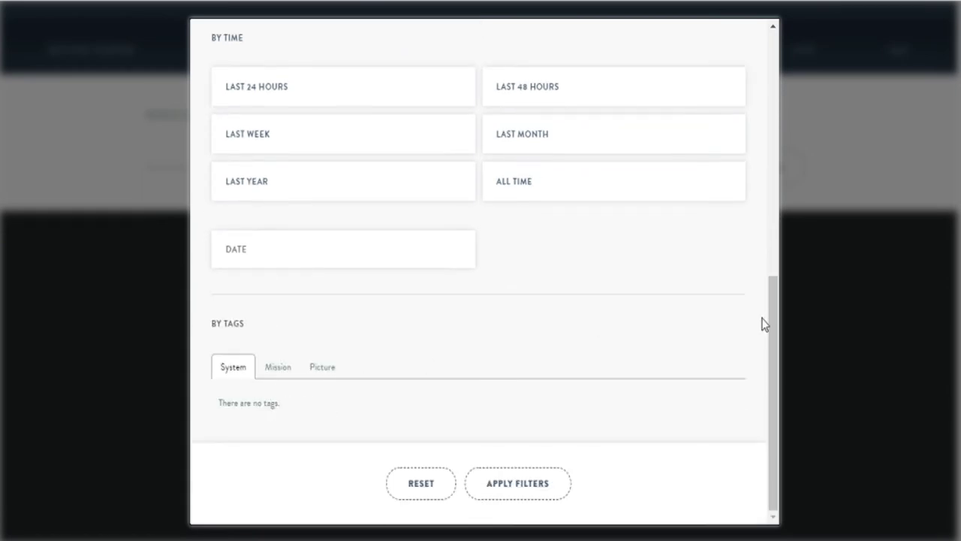
pyautogui.click(897, 316)
# Open the photo upload form, review its object tagging and observation log fields, and close it without uploading
pyautogui.click(766, 174)
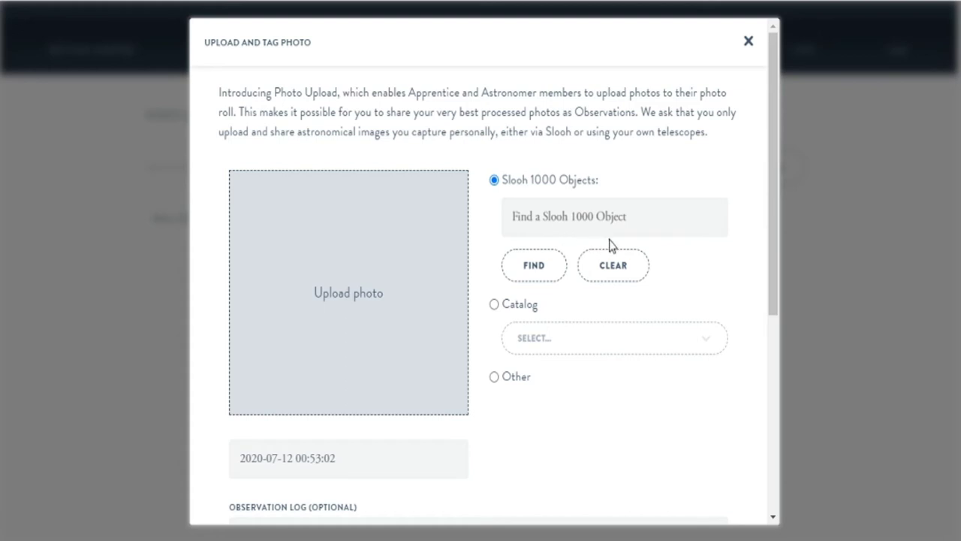
pyautogui.scroll(-4, 686, 256)
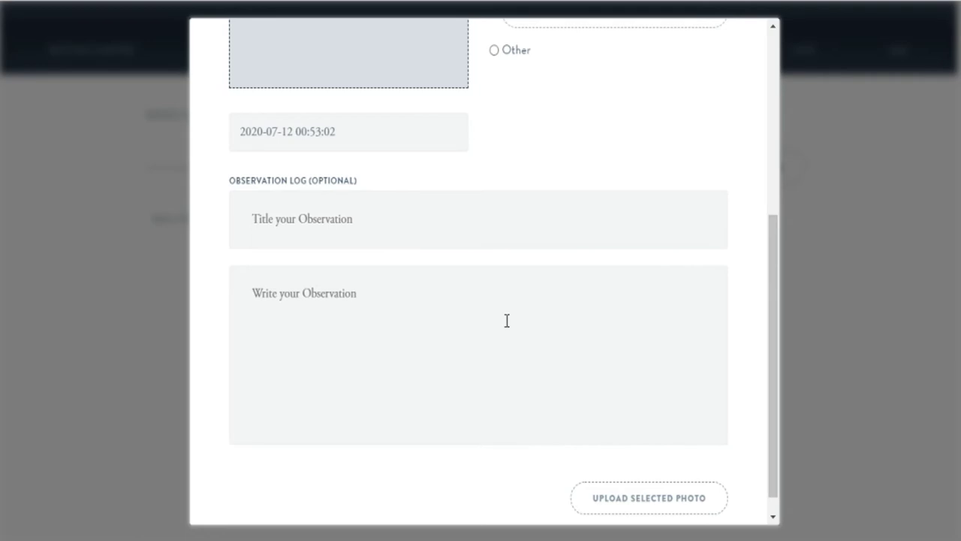
pyautogui.scroll(4, 507, 321)
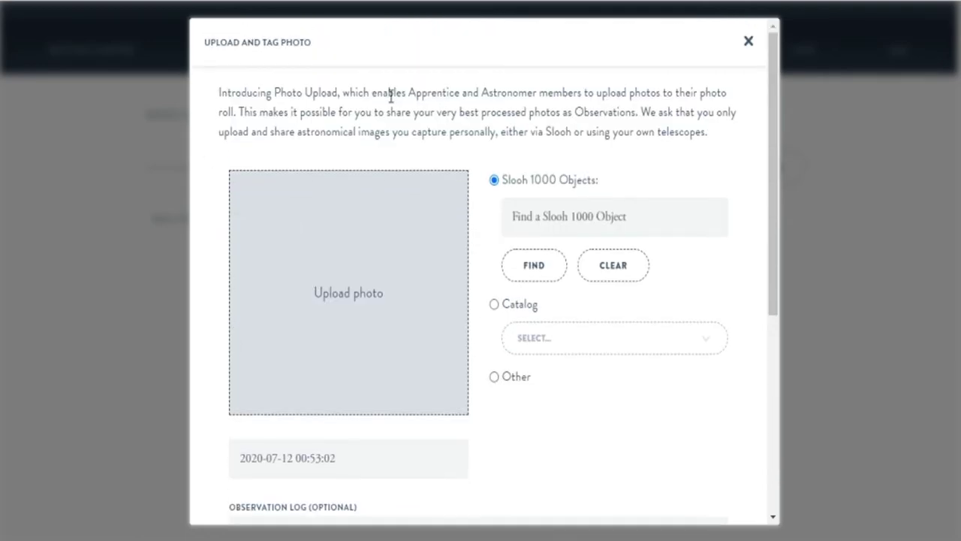
pyautogui.click(749, 42)
# Open the profile's in-progress quests and go to Step 1, "A Sky Full of Wonders", of the Cosmic Explorer quest
pyautogui.scroll(3, 375, 241)
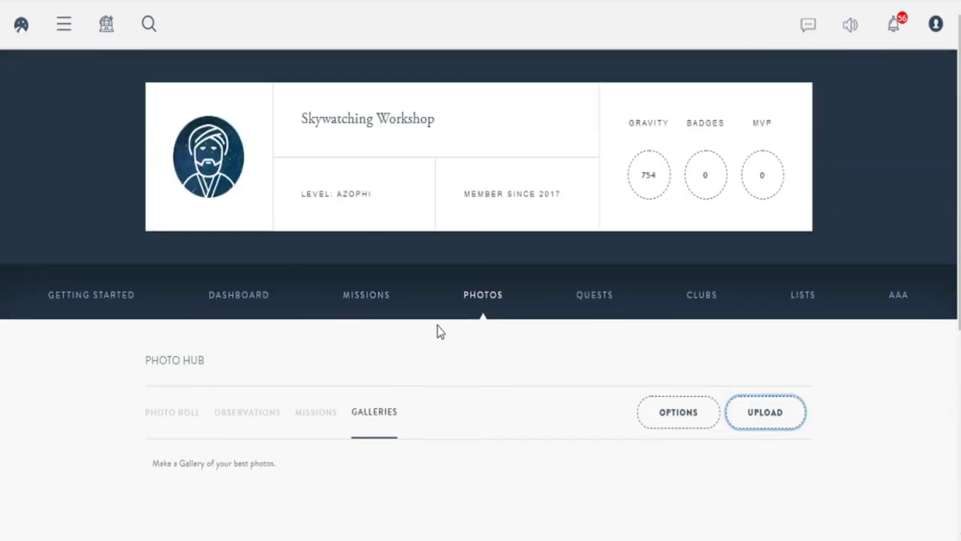
pyautogui.click(599, 302)
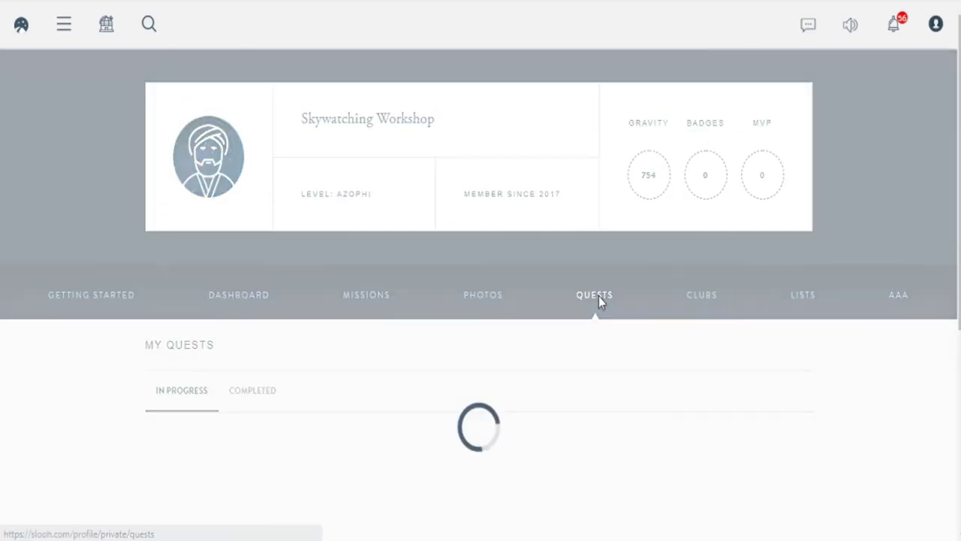
pyautogui.scroll(-3, 599, 301)
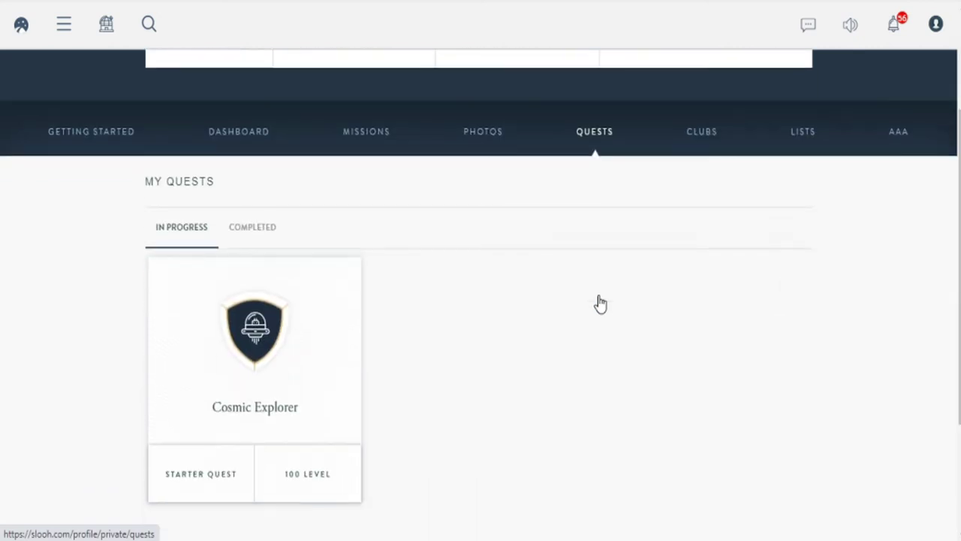
pyautogui.moveTo(218, 302)
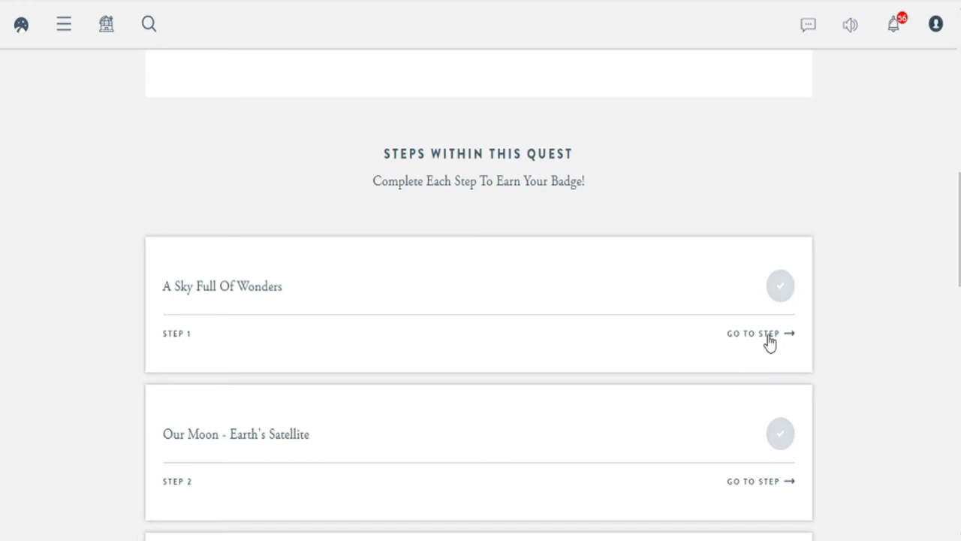
pyautogui.click(768, 341)
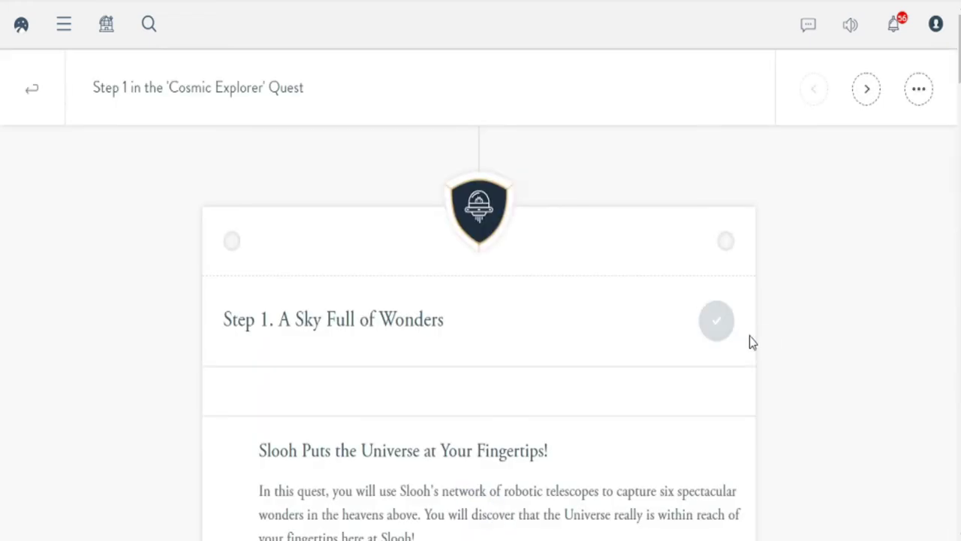
# Read the Step 1 introduction, covering the quest poster, image collection, the slot table and telescope advice
pyautogui.scroll(-7, 732, 356)
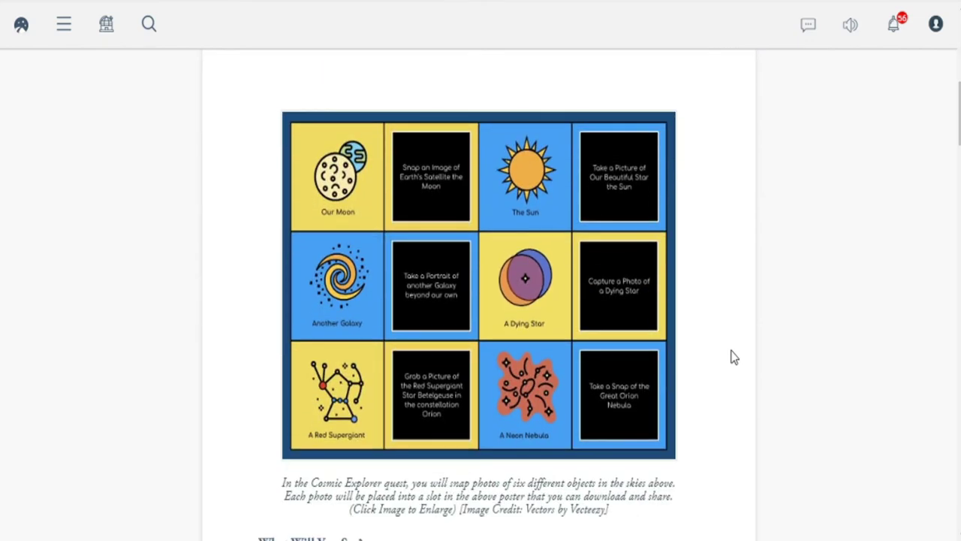
pyautogui.scroll(-4, 733, 357)
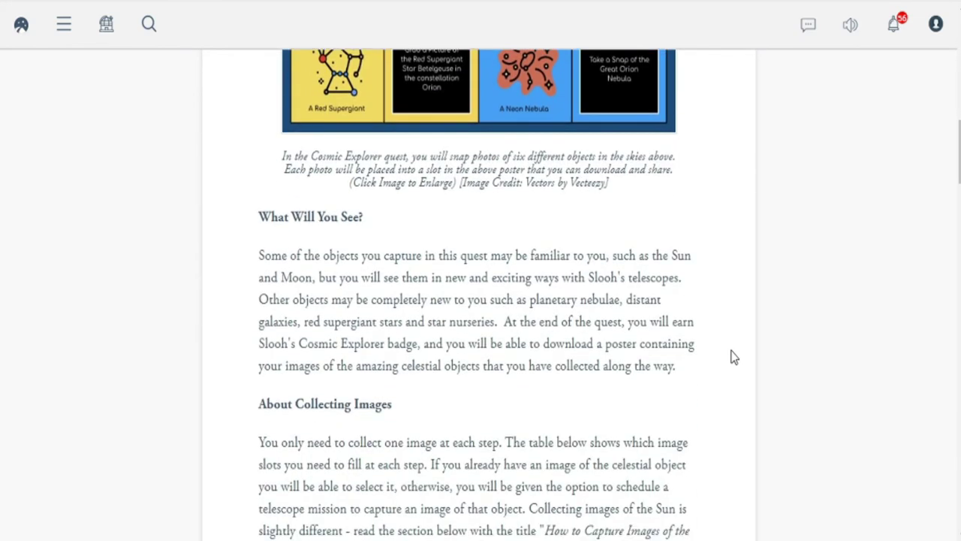
pyautogui.scroll(-3, 732, 355)
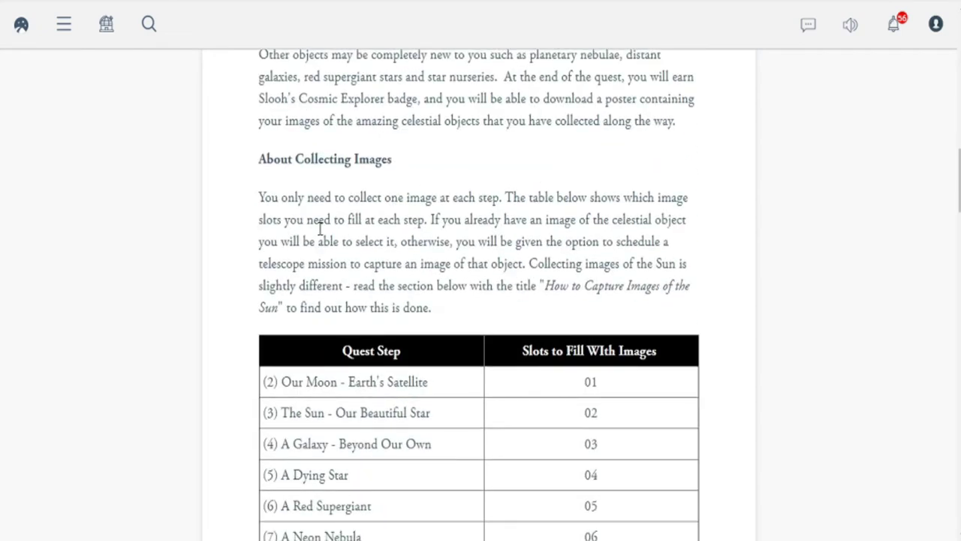
pyautogui.scroll(-2, 540, 264)
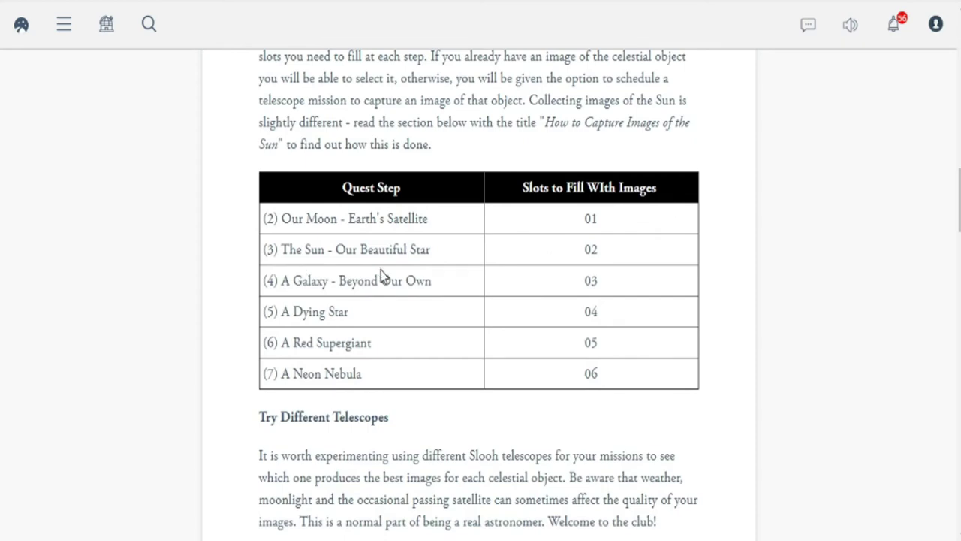
pyautogui.scroll(-3, 335, 449)
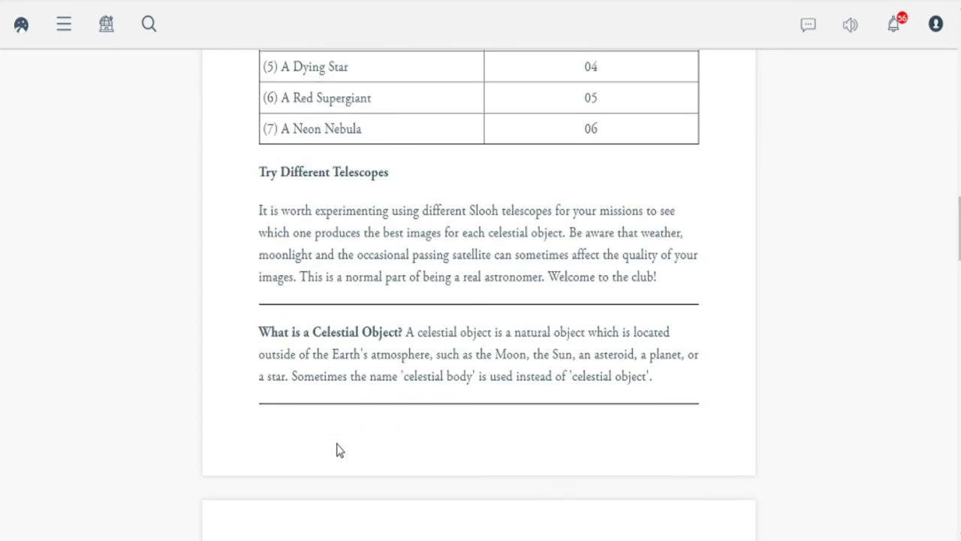
# Look through the six image slots of the Cosmic Explorer quest, from The Moon to A Neon Nebula
pyautogui.scroll(-4, 278, 386)
pyautogui.scroll(-2, 278, 393)
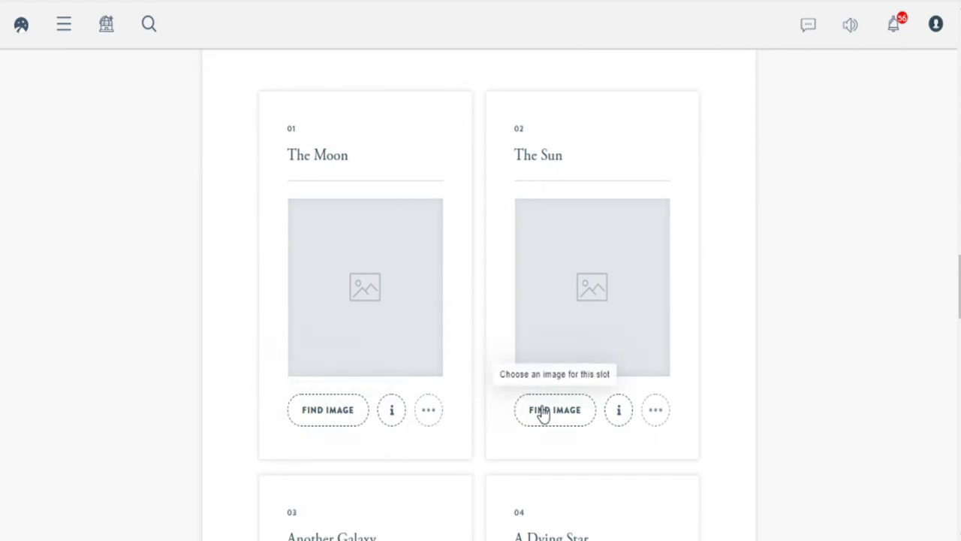
pyautogui.scroll(-4, 543, 415)
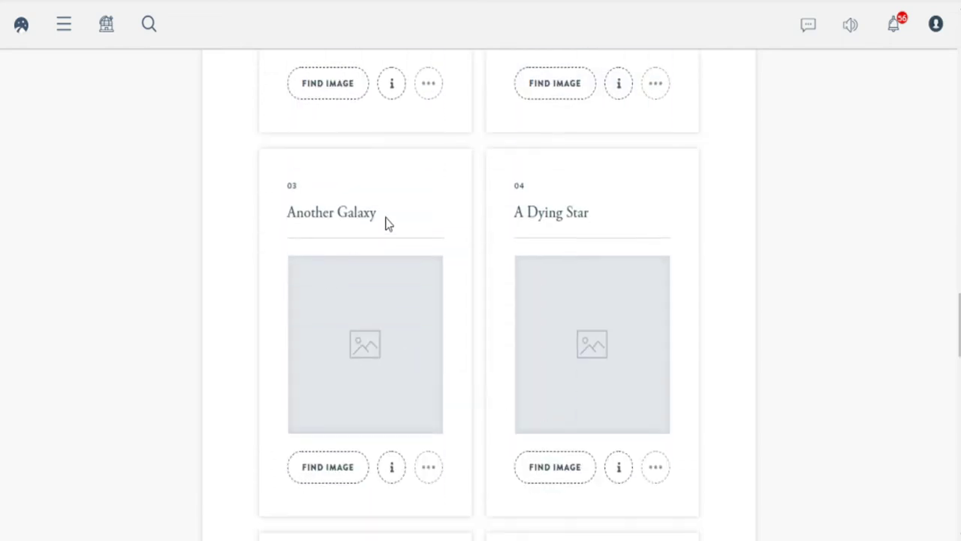
pyautogui.scroll(-4, 616, 227)
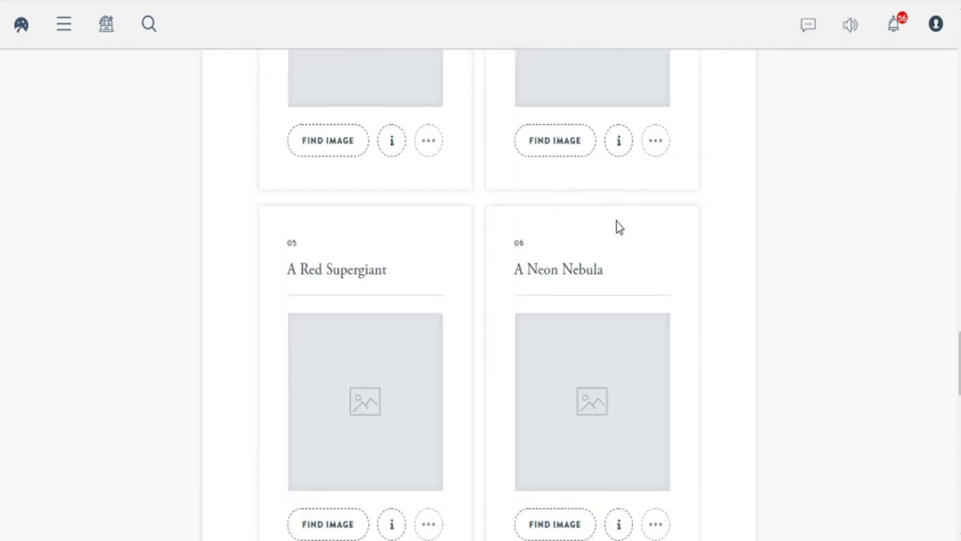
# Read the "How to Capture an Image of the Sun" instructions, including the Canary Five operating times
pyautogui.scroll(-6, 335, 302)
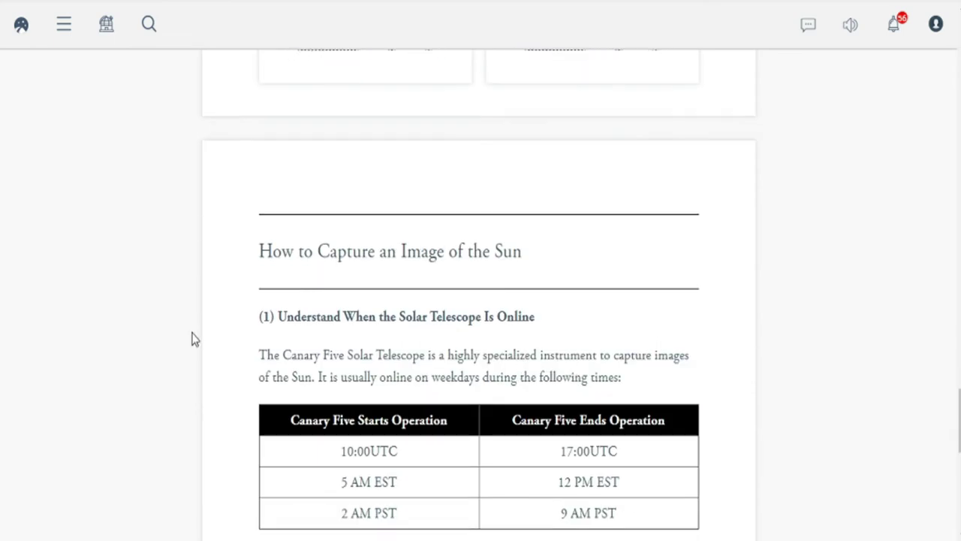
pyautogui.scroll(-2, 566, 264)
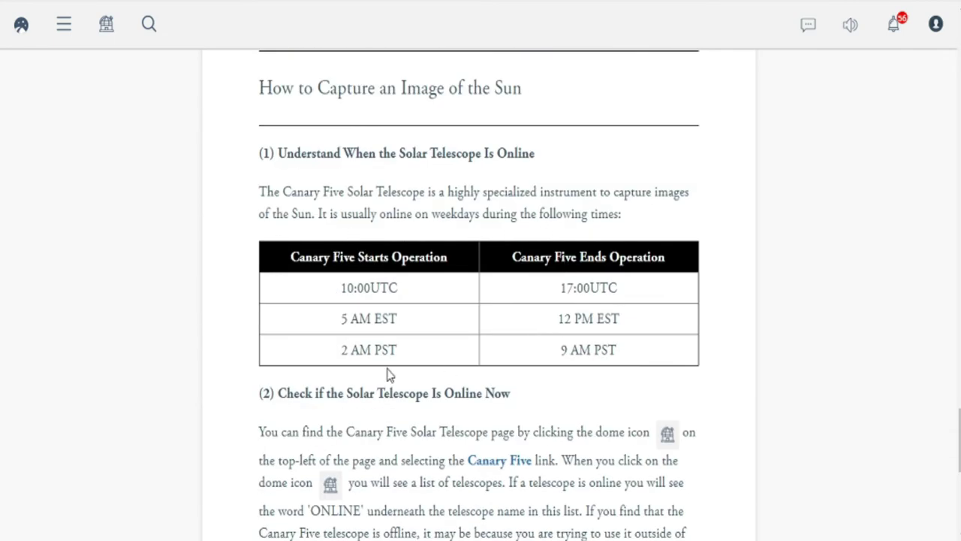
pyautogui.scroll(-3, 640, 354)
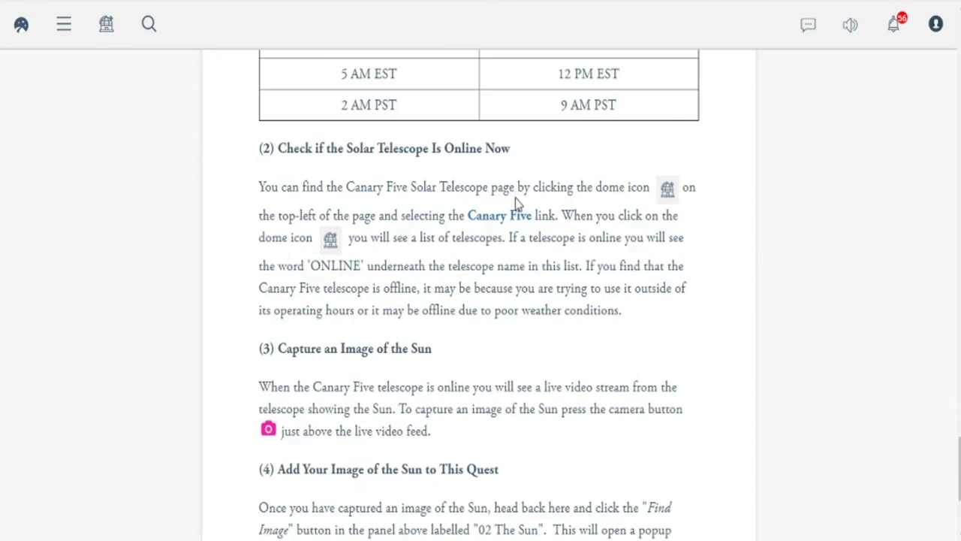
pyautogui.scroll(-3, 415, 265)
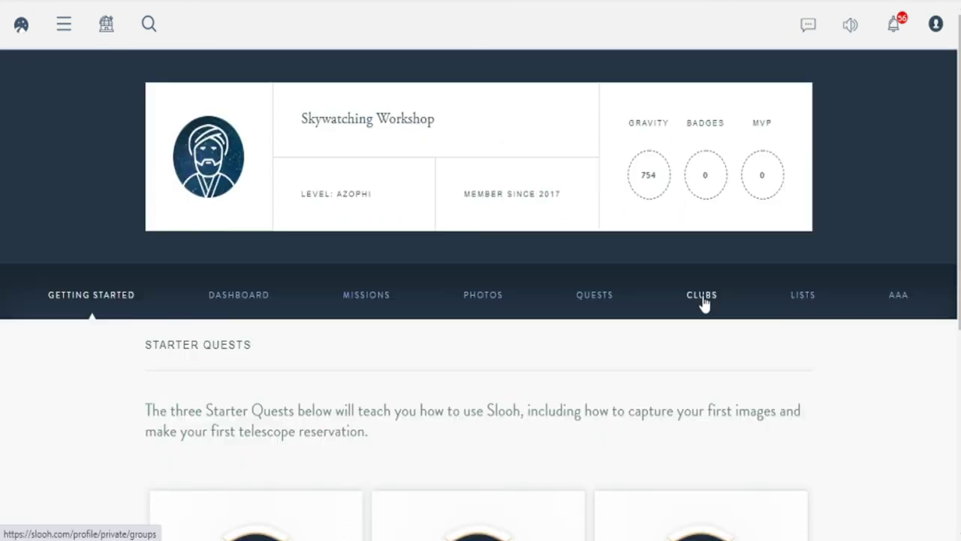
# Open the profile's Clubs section and browse the public and private clubs down to the Skywatching Workshop club
pyautogui.click(702, 295)
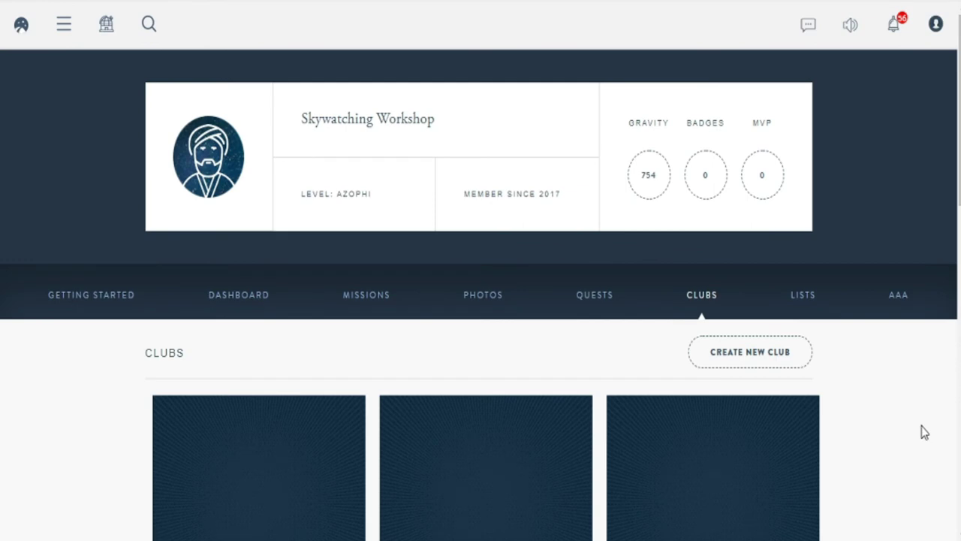
pyautogui.scroll(-10, 925, 432)
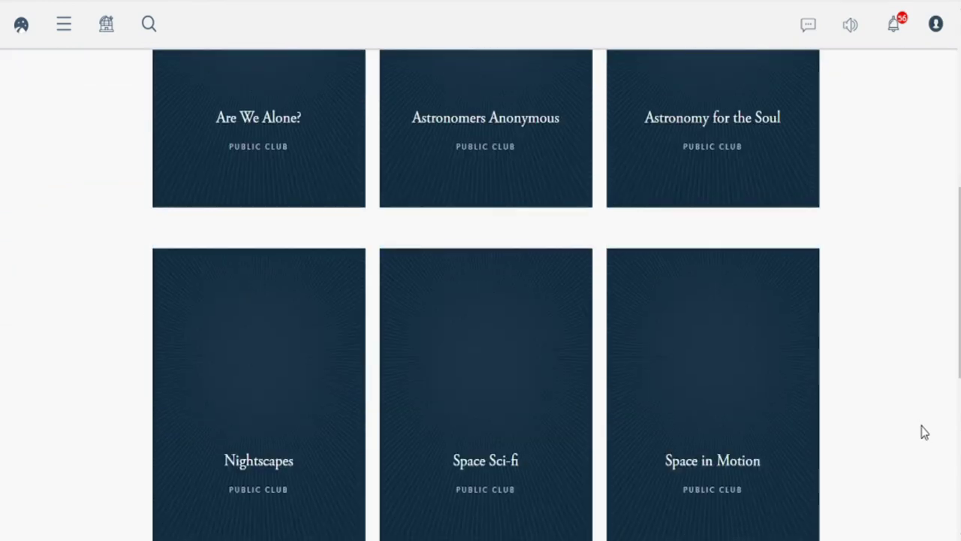
pyautogui.scroll(-2, 924, 432)
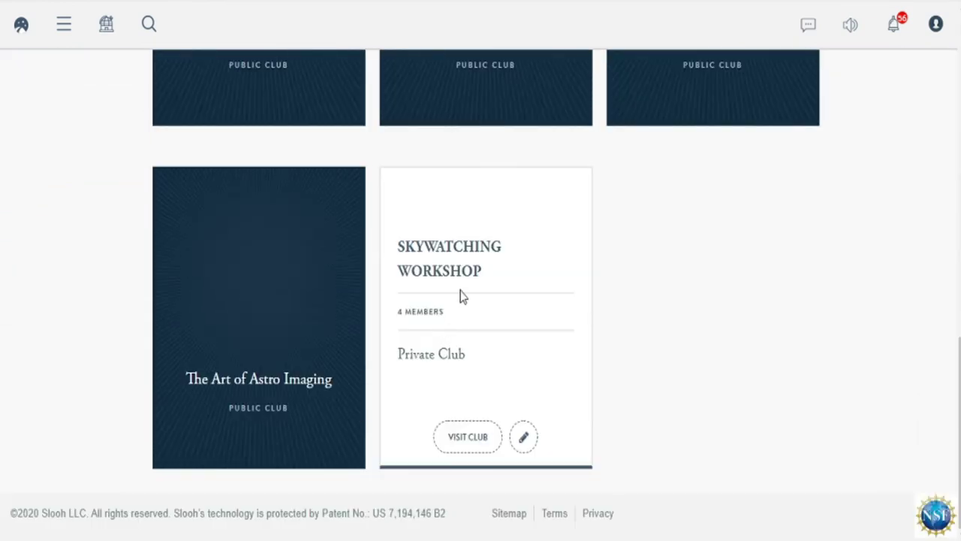
# Visit the Skywatching Workshop club and look through its description and the Messier 101 (The Pinwheel Galaxy) discussion
pyautogui.moveTo(476, 443)
pyautogui.click(471, 443)
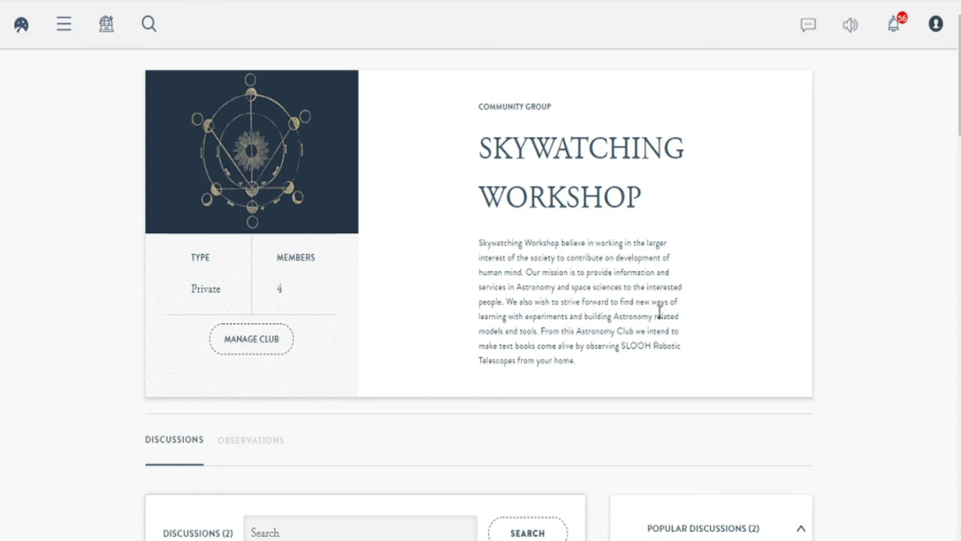
pyautogui.scroll(-4, 659, 310)
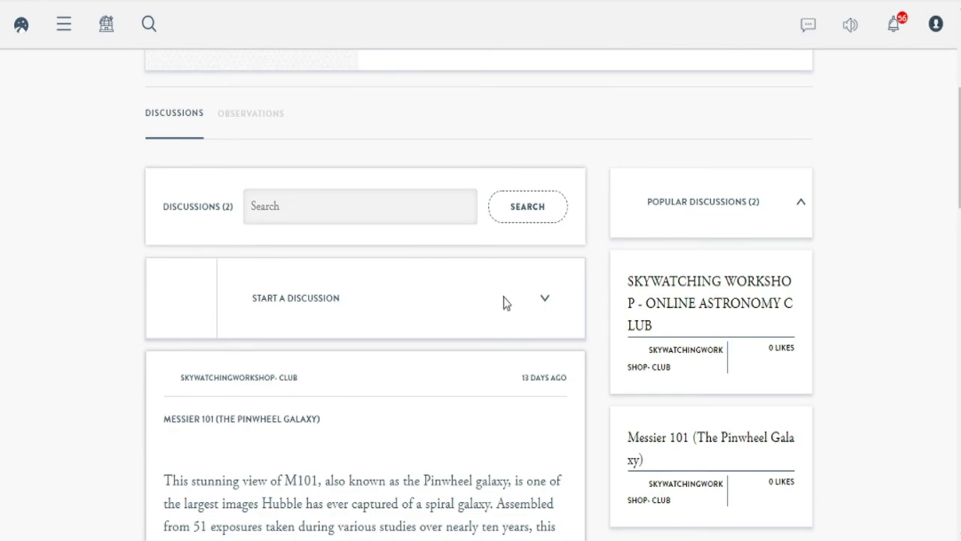
pyautogui.scroll(-6, 519, 293)
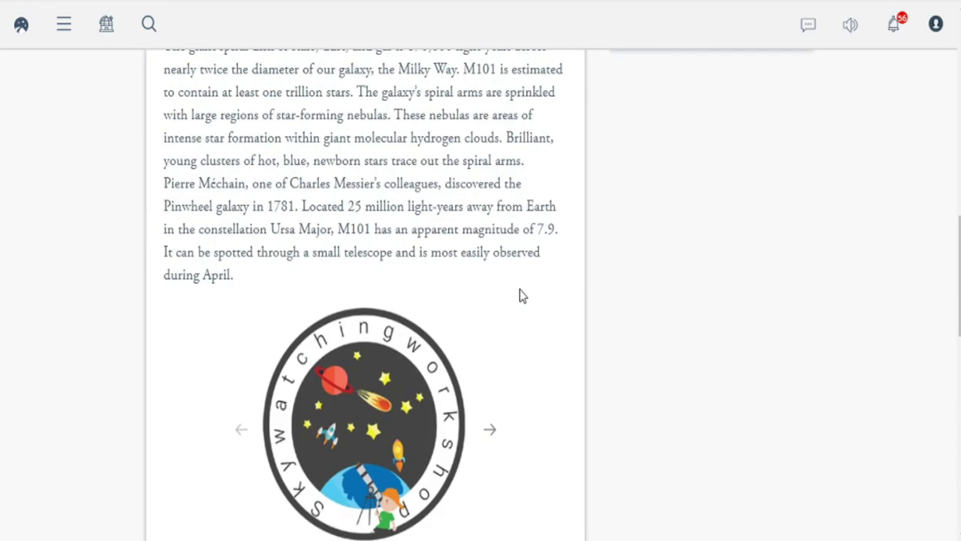
# Look through the remaining Skywatching Workshop club discussion and the club's observations, including the Orion Nebula and Messier 33 entries
pyautogui.scroll(-9, 520, 294)
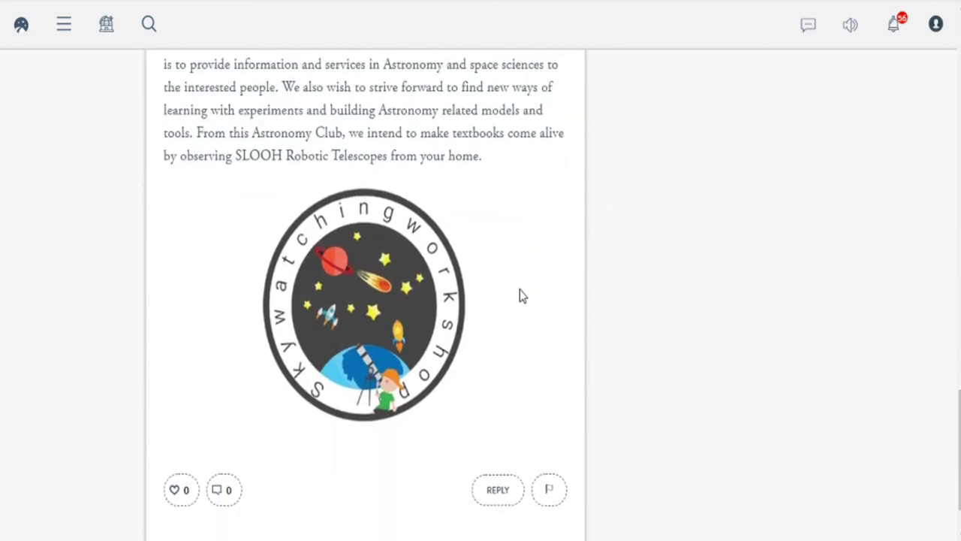
pyautogui.scroll(-1, 520, 296)
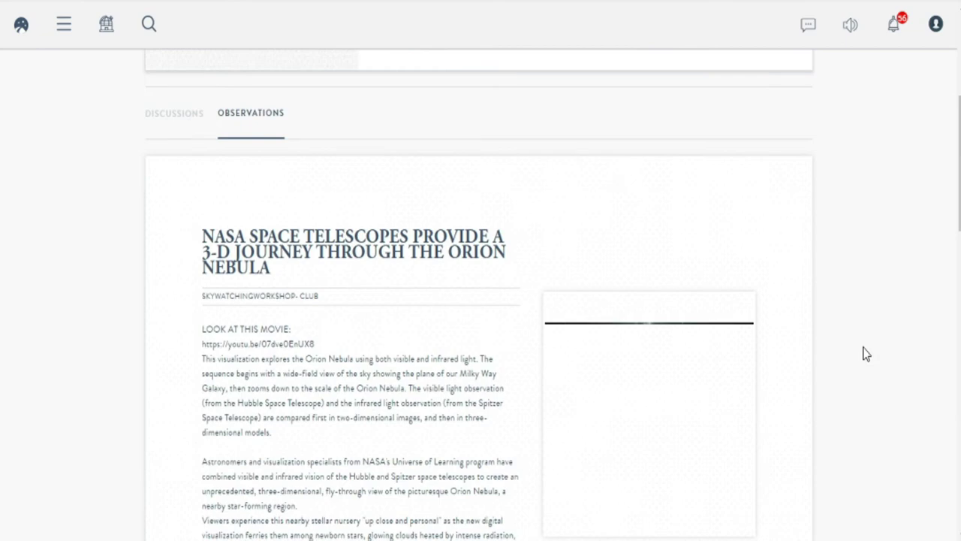
pyautogui.scroll(-3, 865, 353)
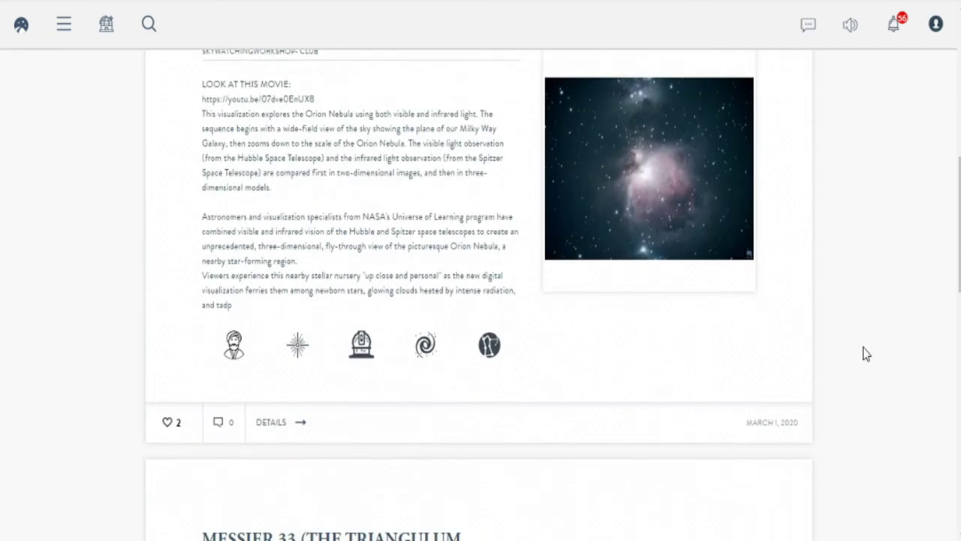
pyautogui.scroll(-3, 865, 353)
pyautogui.scroll(-6, 865, 353)
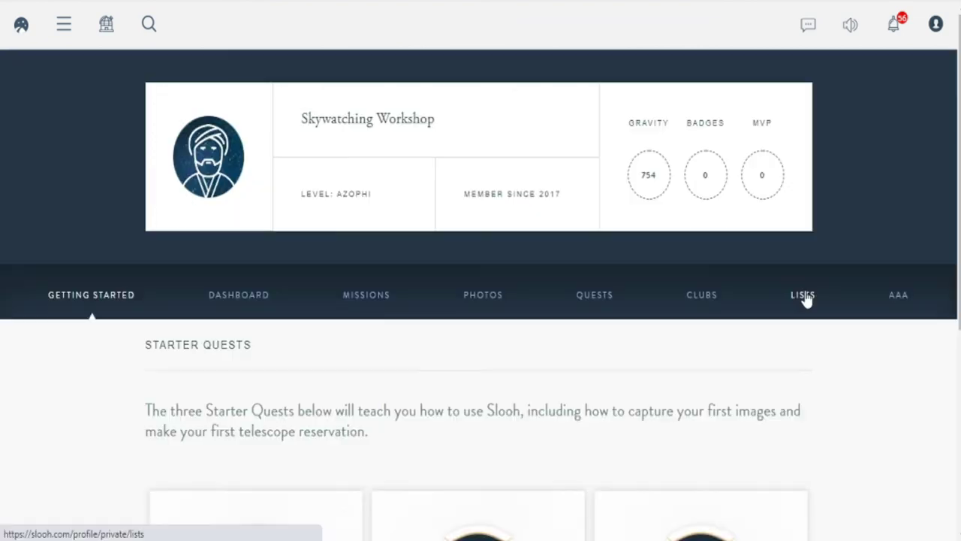
# Open the profile's Lists section and review the saved Objects, Illuminations, Shows and Guides
pyautogui.click(802, 295)
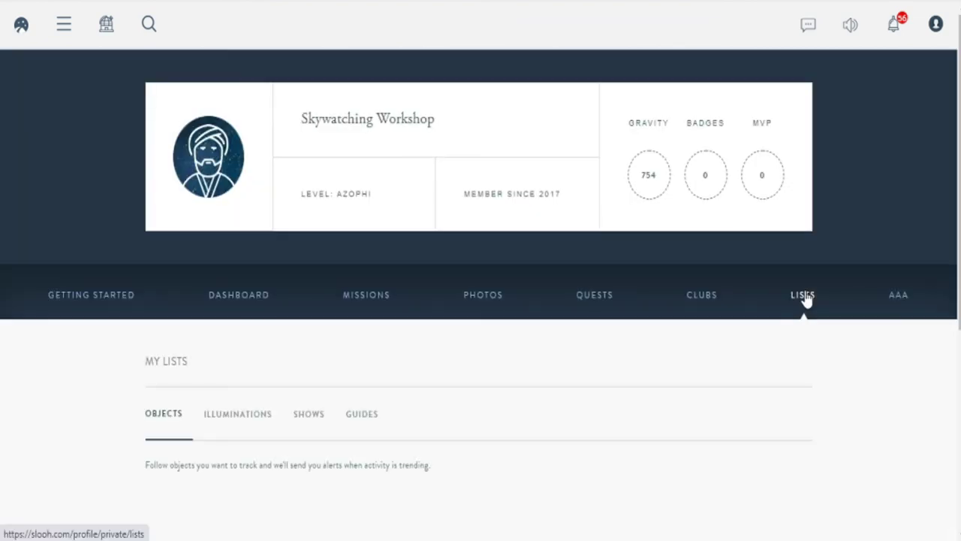
pyautogui.scroll(-3, 803, 296)
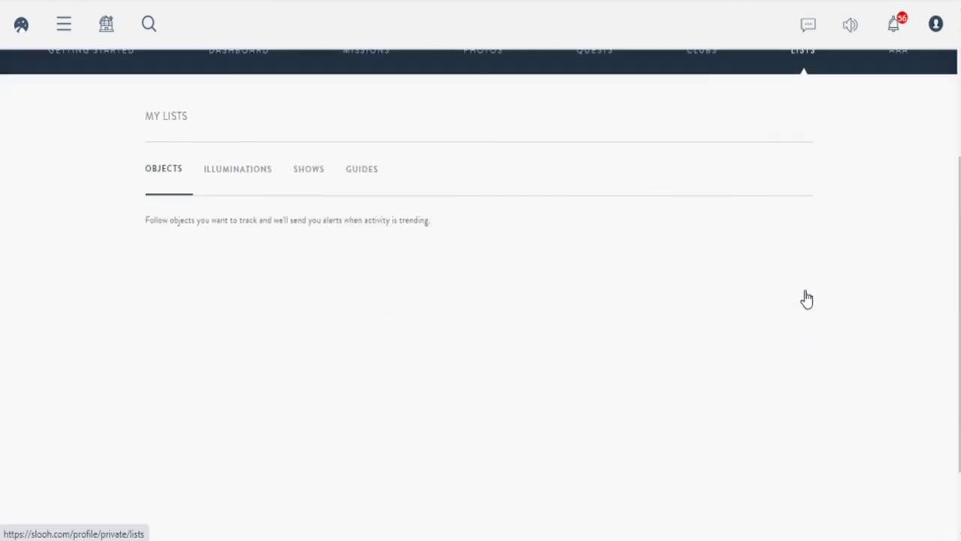
pyautogui.click(221, 176)
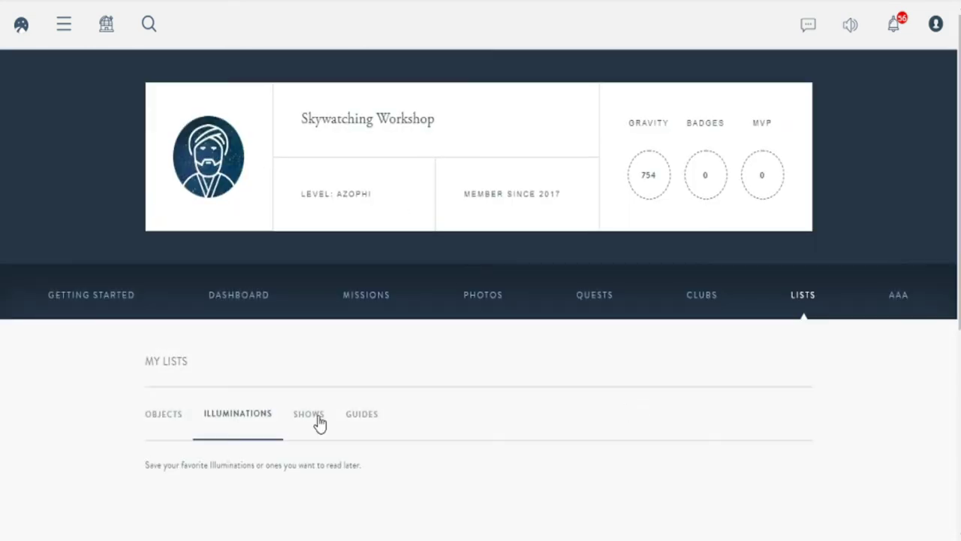
pyautogui.click(319, 423)
pyautogui.scroll(-2, 447, 438)
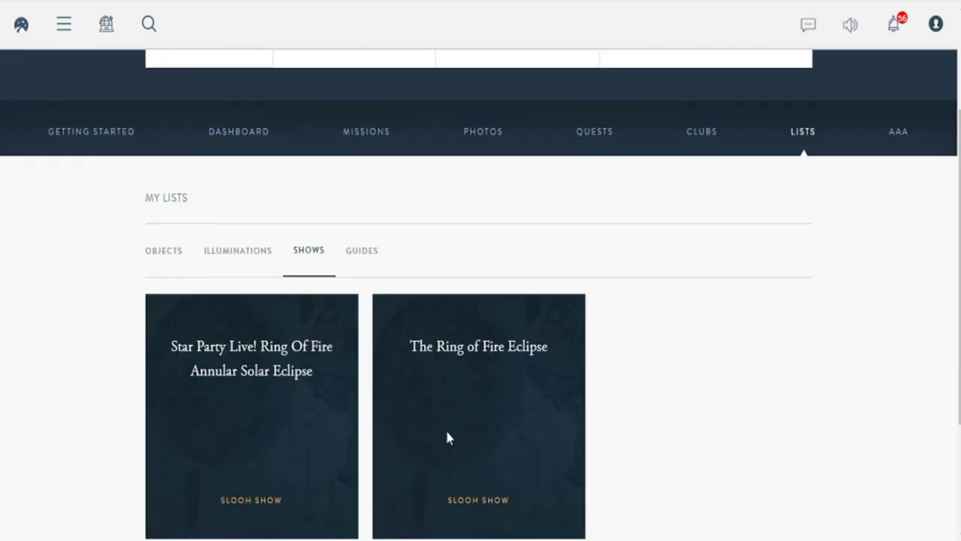
pyautogui.scroll(-2, 709, 376)
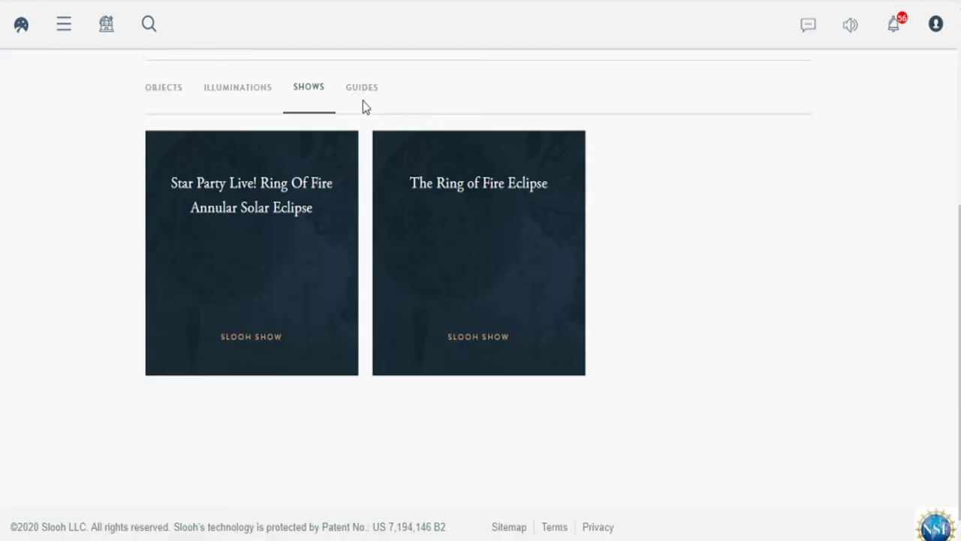
pyautogui.click(363, 89)
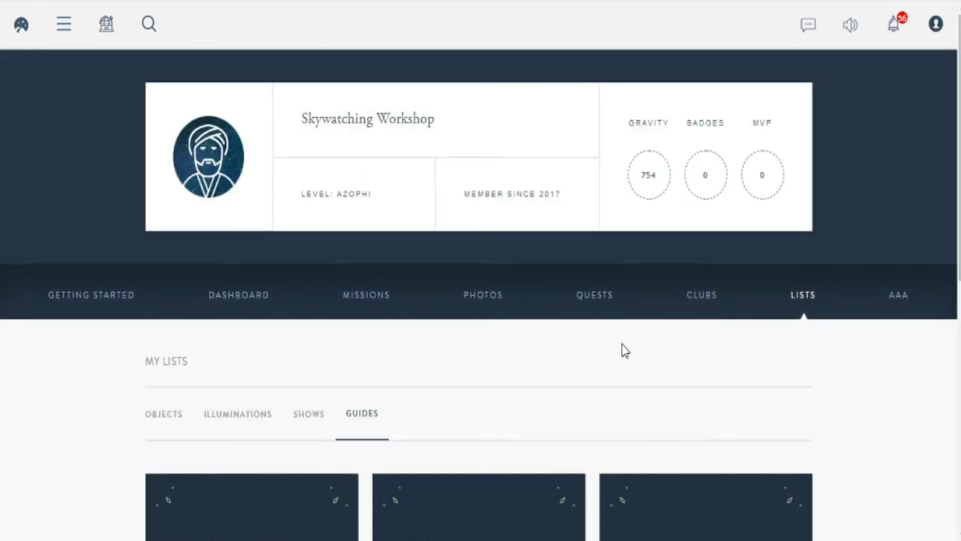
pyautogui.scroll(-2, 622, 343)
pyautogui.scroll(-3, 885, 311)
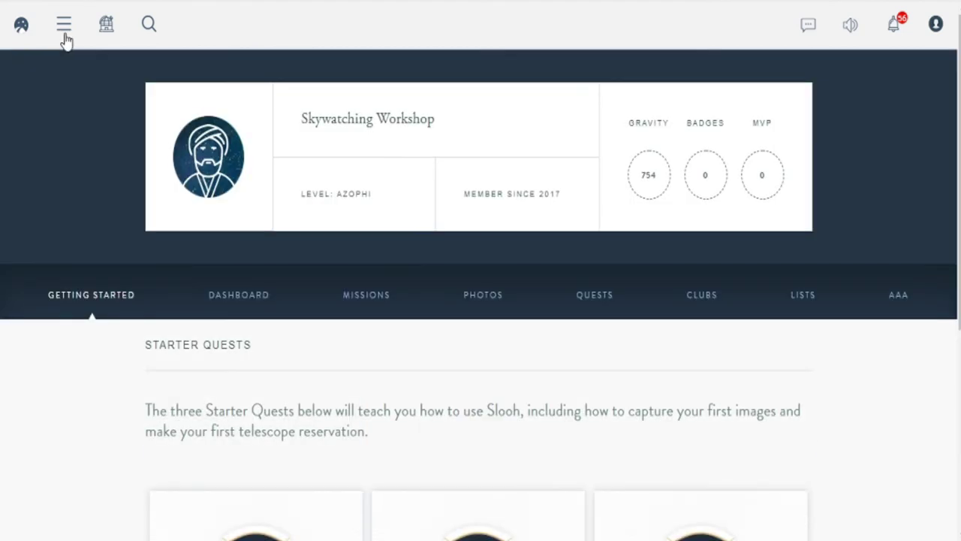
# Check the Slooh main menu entries and look through the telescope list from Chile One to Canary Five
pyautogui.click(64, 30)
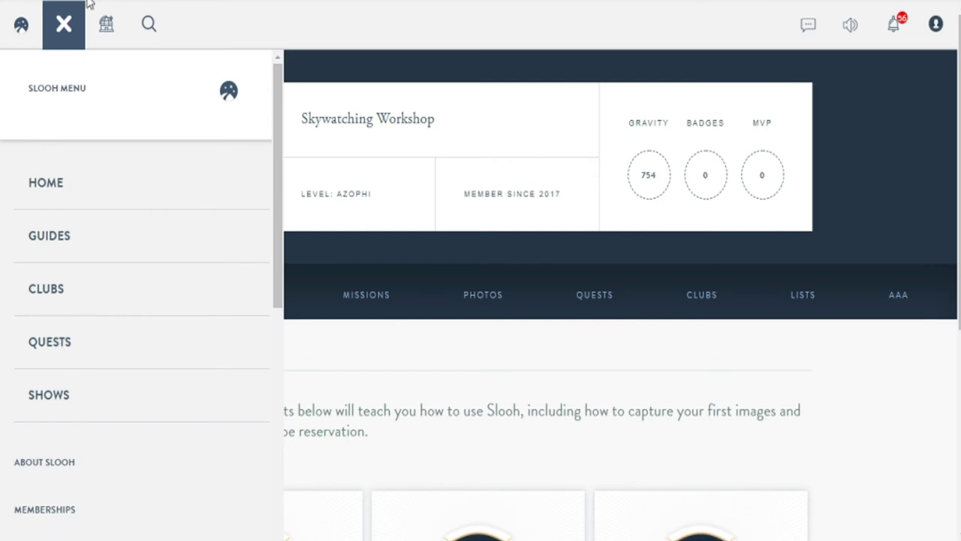
pyautogui.click(72, 27)
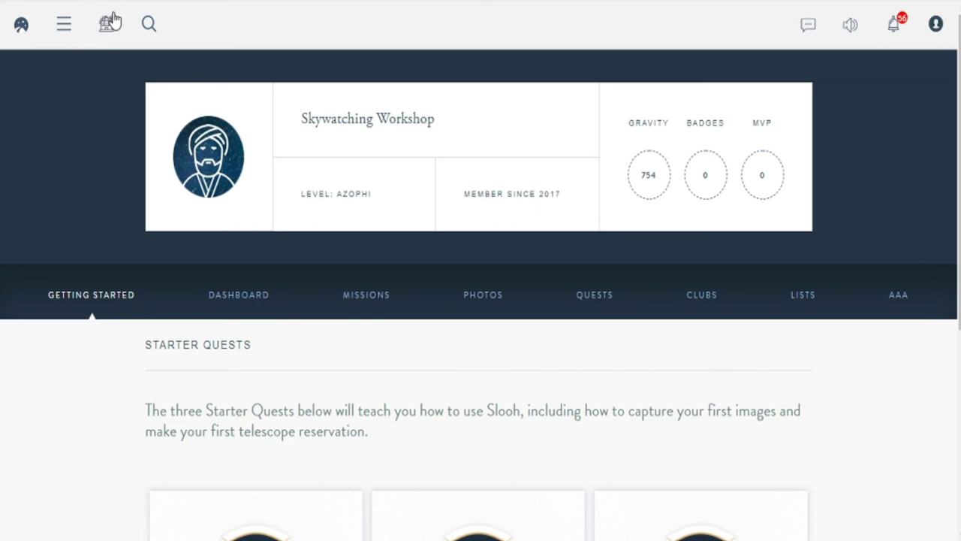
pyautogui.click(106, 29)
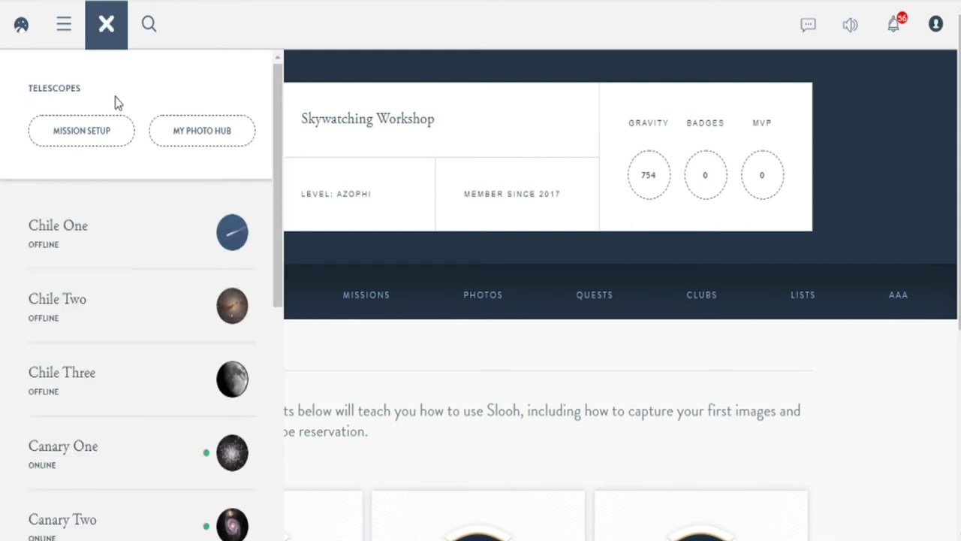
pyautogui.scroll(-1, 160, 313)
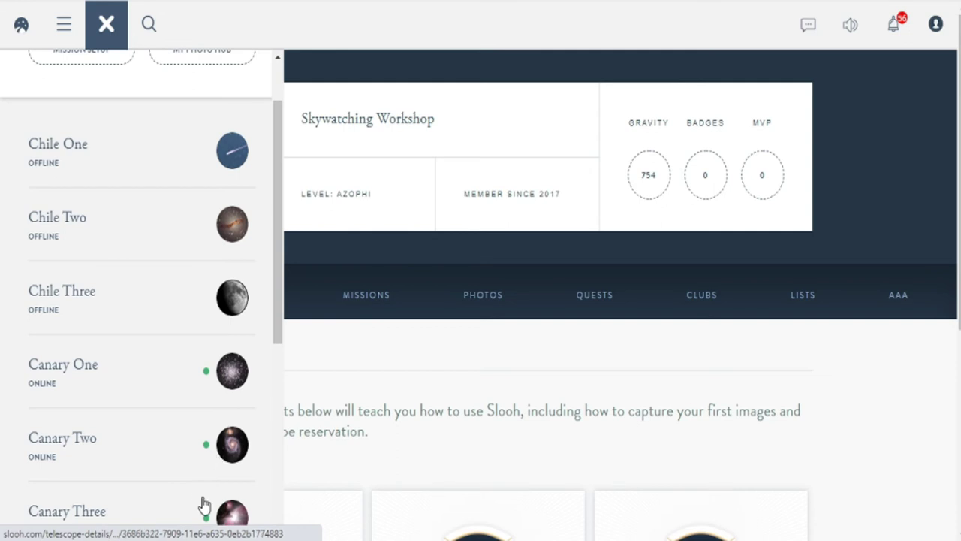
pyautogui.scroll(-3, 205, 505)
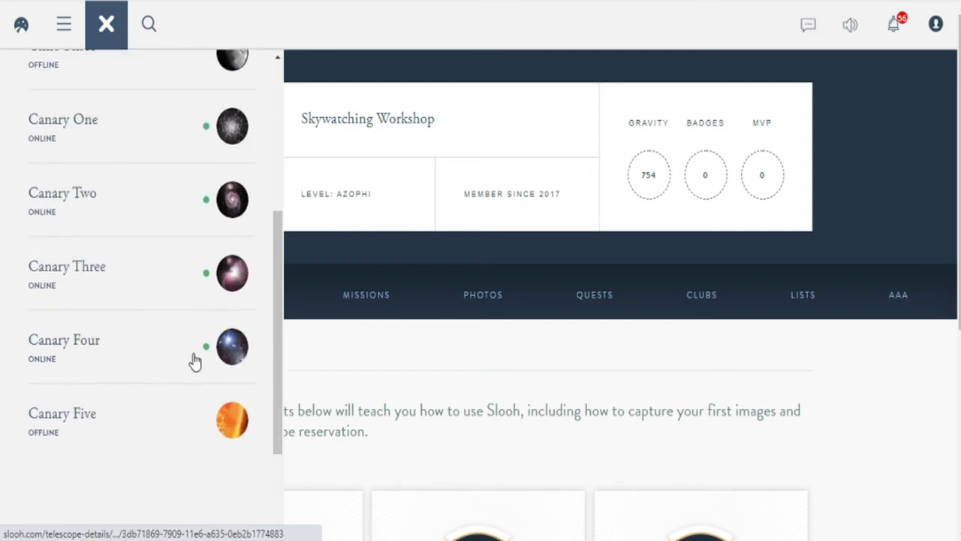
pyautogui.scroll(3, 197, 374)
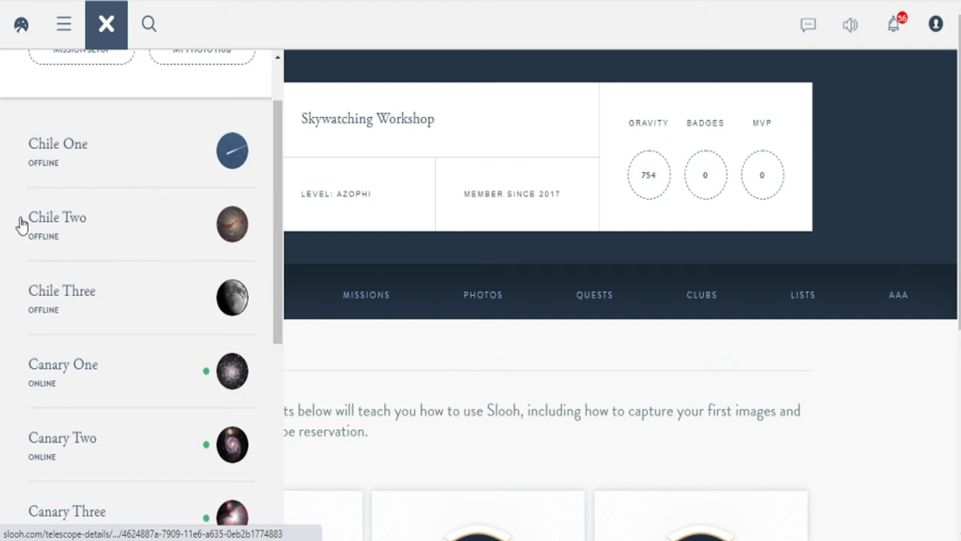
pyautogui.scroll(-2, 90, 338)
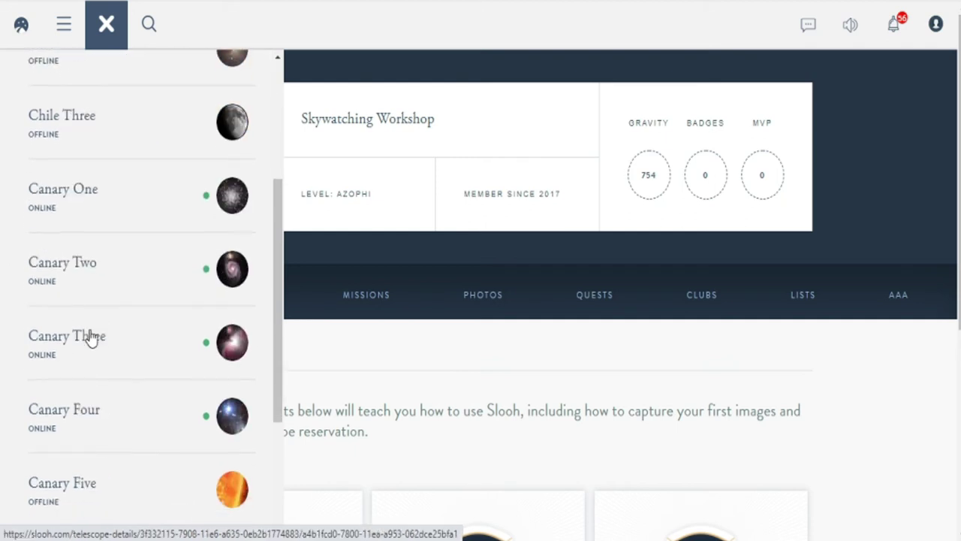
pyautogui.scroll(3, 122, 408)
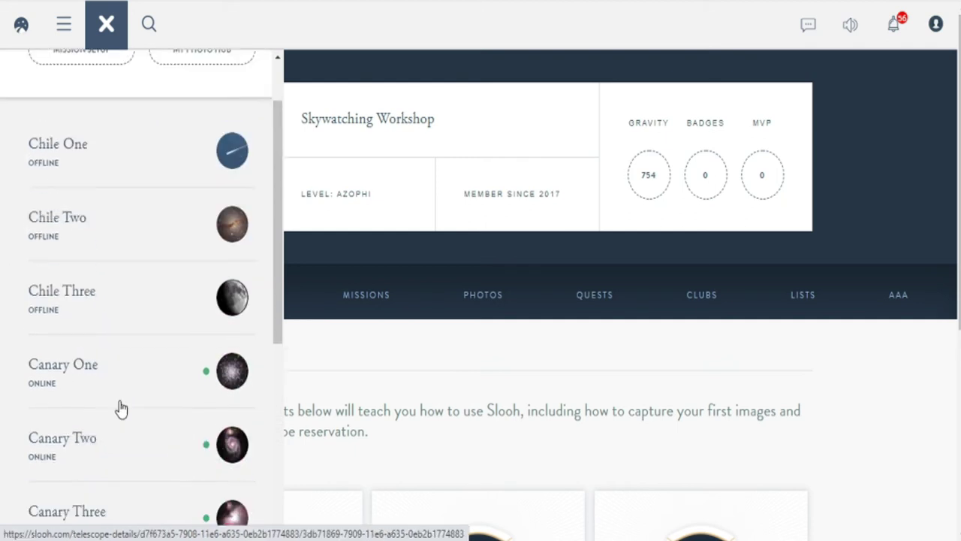
pyautogui.scroll(1, 112, 408)
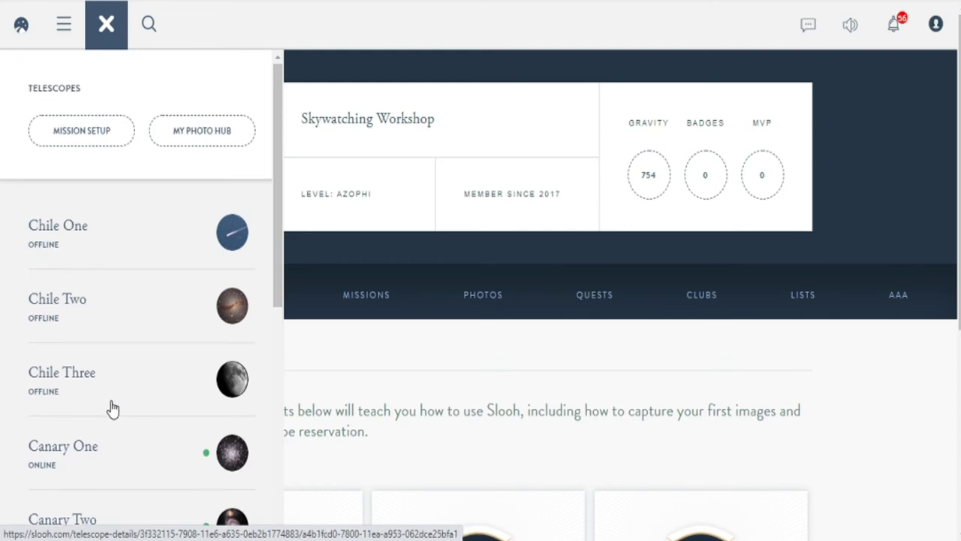
# Open Mission Setup and look over the Slooh 1000 and By Constellation reservation forms
pyautogui.click(83, 134)
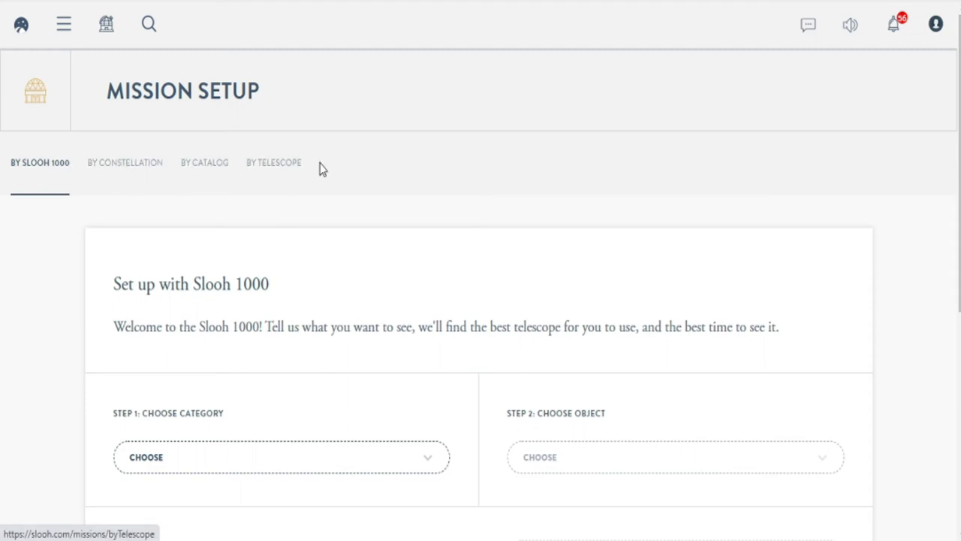
pyautogui.scroll(-1, 112, 174)
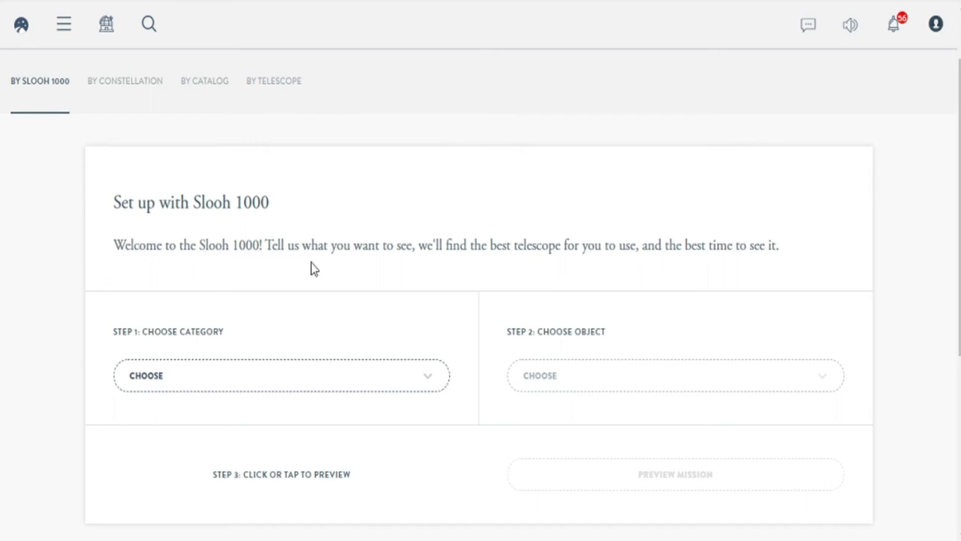
pyautogui.scroll(-1, 807, 251)
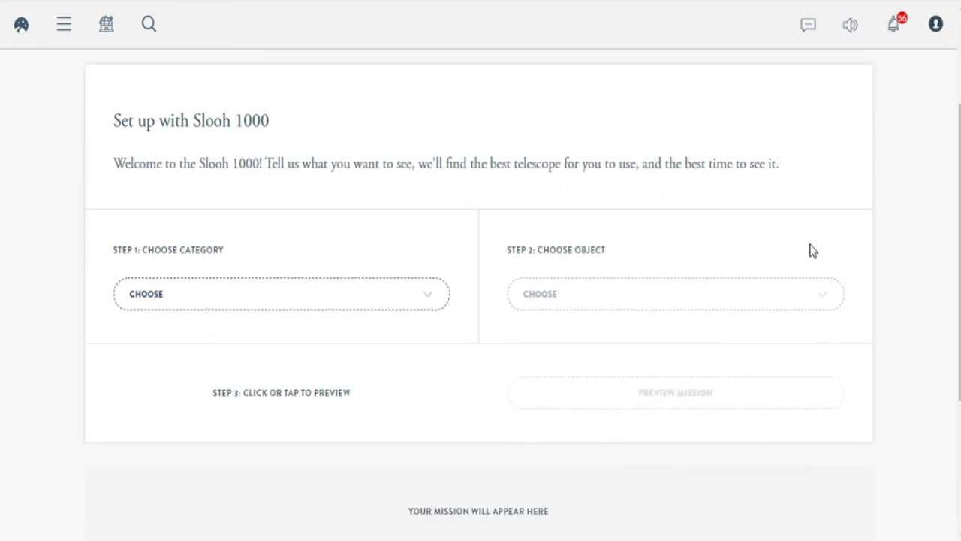
pyautogui.scroll(1, 810, 251)
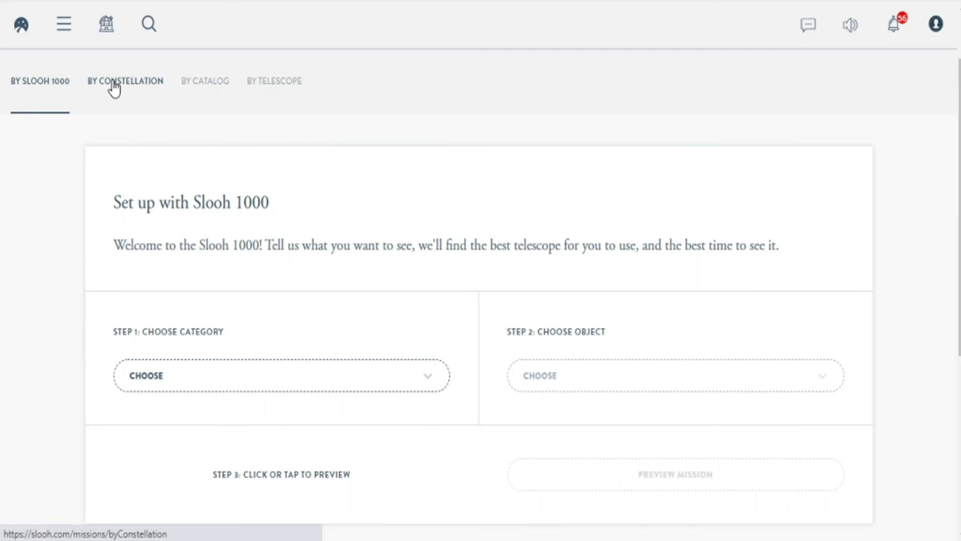
pyautogui.click(112, 84)
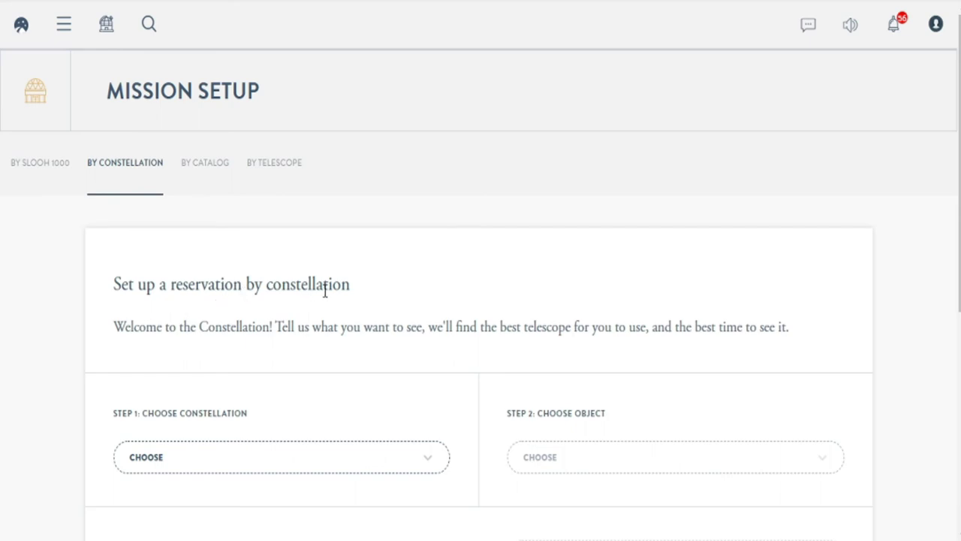
# Open the catalog object mission reservation form and choose the Messier catalog
pyautogui.click(199, 168)
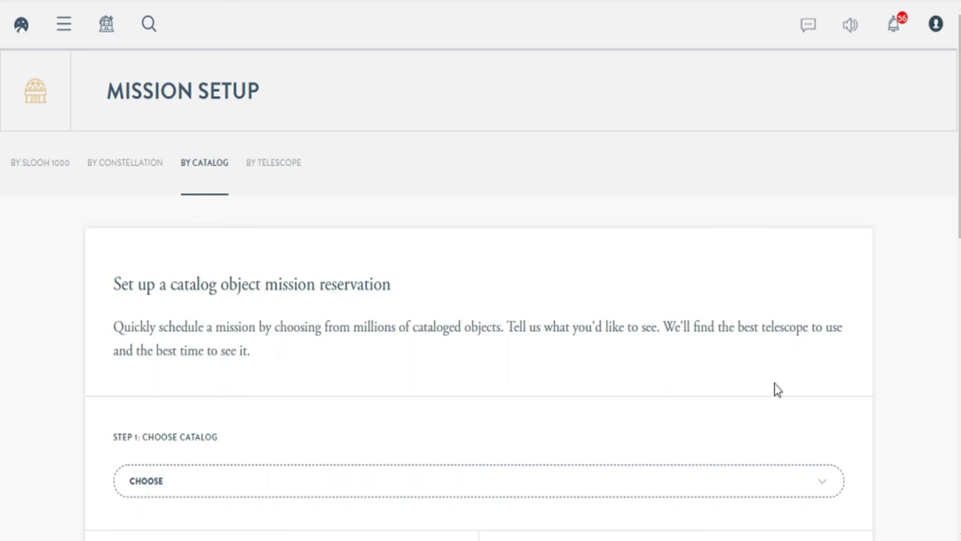
pyautogui.scroll(-3, 329, 328)
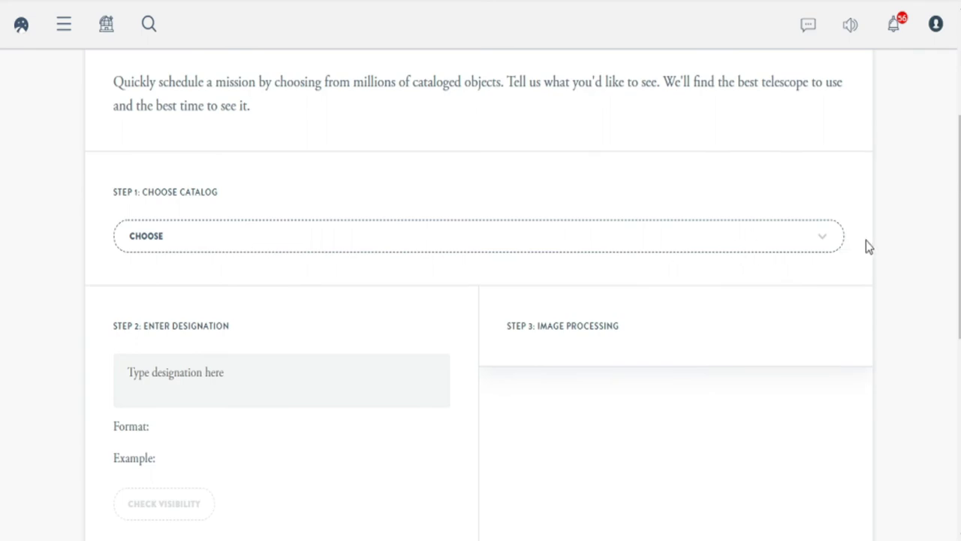
pyautogui.click(824, 240)
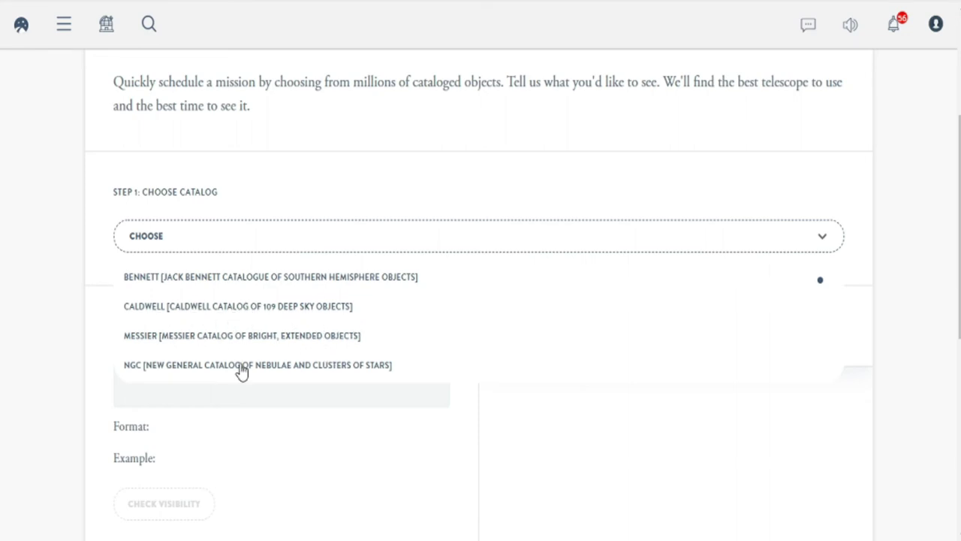
pyautogui.click(575, 341)
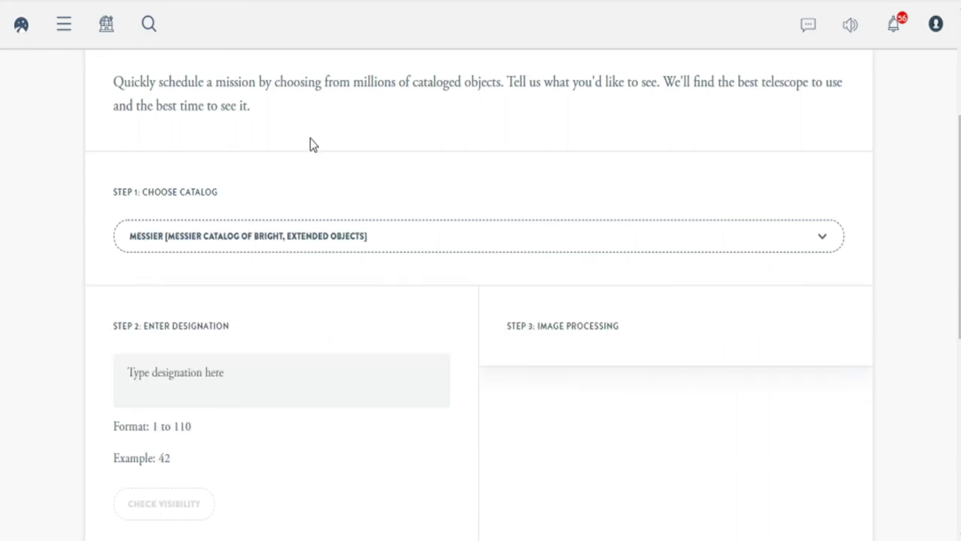
# Switch Mission Setup to reservations by telescope and browse Chile One's scheduled time slots for the night of July 11, 2020
pyautogui.scroll(2, 310, 143)
pyautogui.click(275, 81)
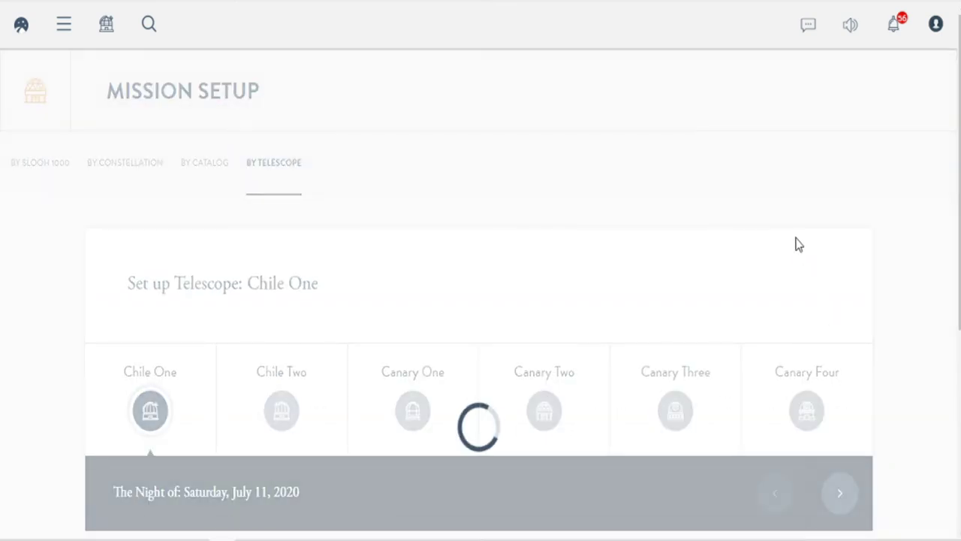
pyautogui.scroll(-6, 796, 245)
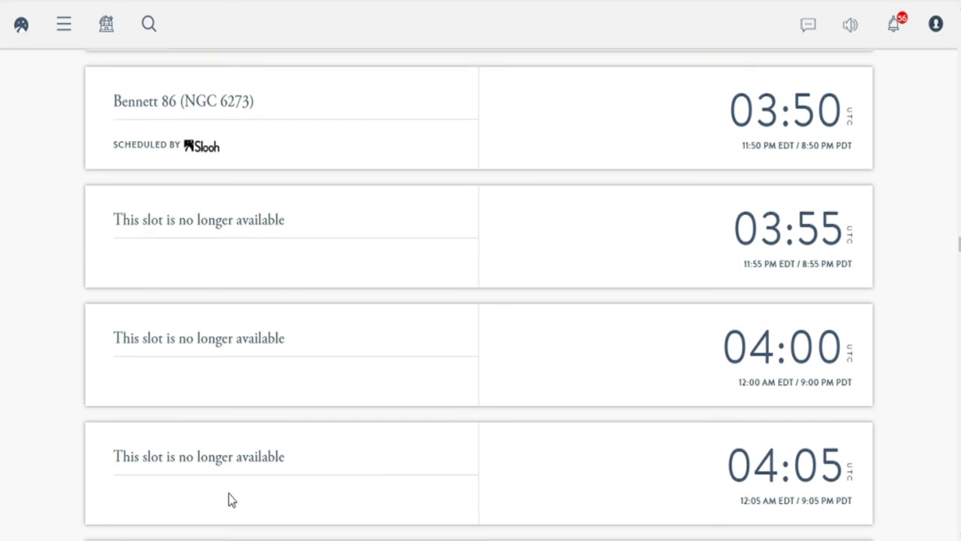
pyautogui.scroll(2, 231, 500)
pyautogui.scroll(6, 230, 500)
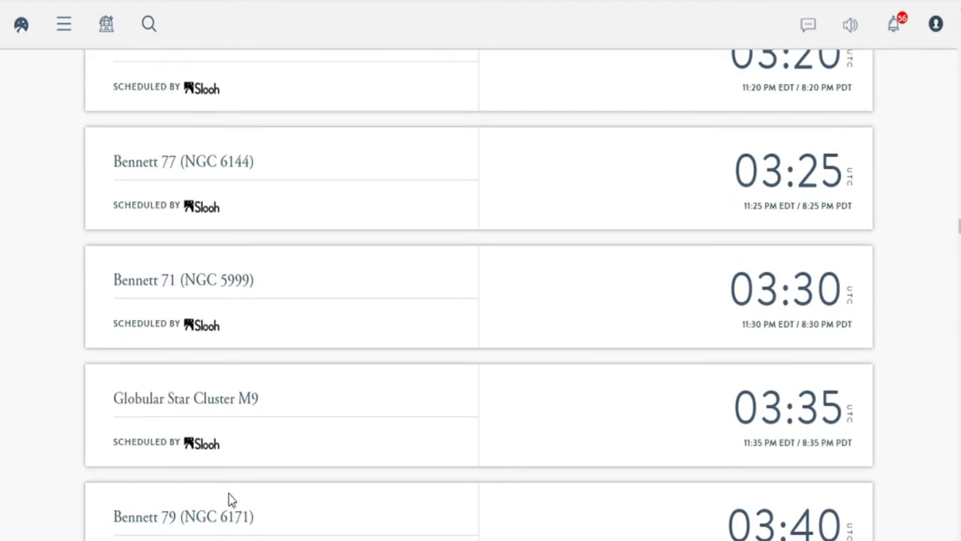
pyautogui.scroll(5, 230, 500)
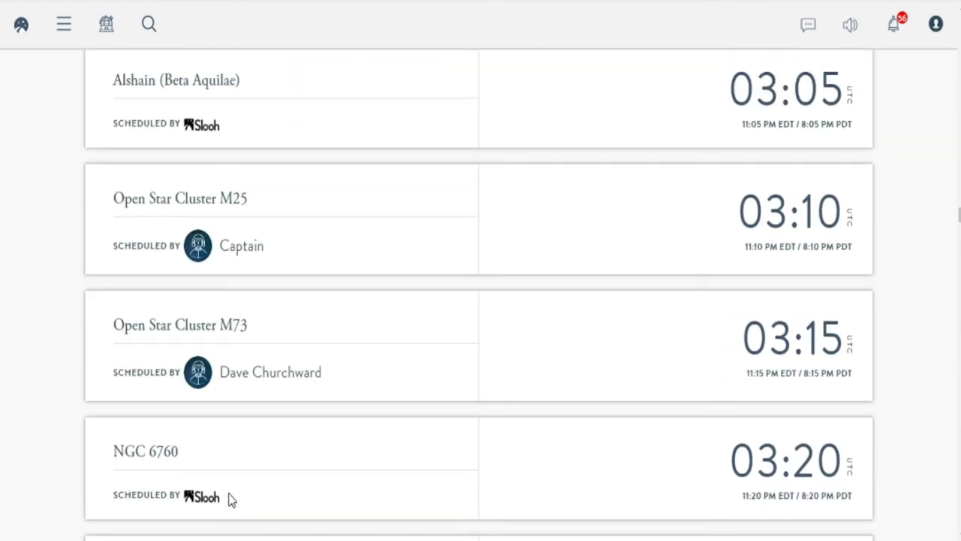
pyautogui.scroll(18, 231, 500)
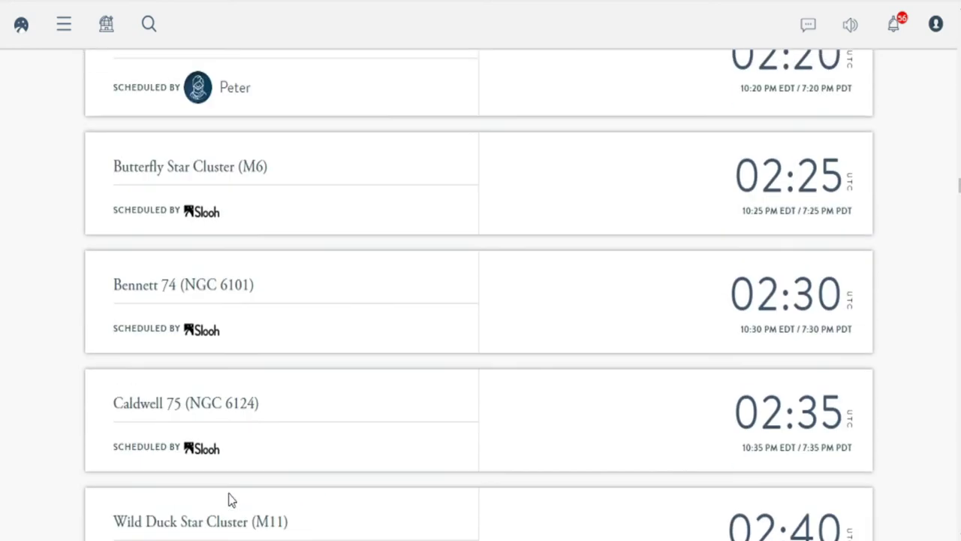
pyautogui.scroll(7, 231, 500)
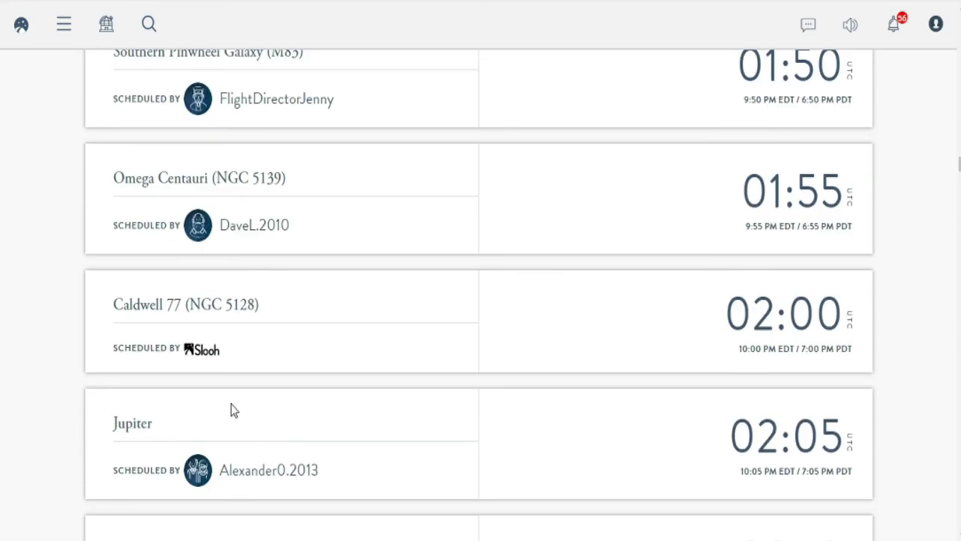
# Return to Mission Setup and bring up the Slooh 1000 reservation form
pyautogui.click(108, 26)
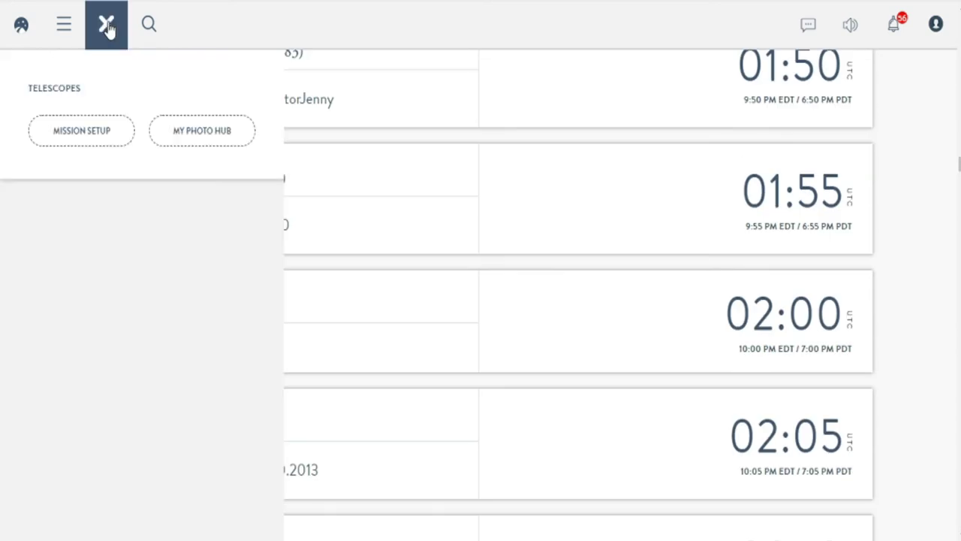
pyautogui.click(81, 129)
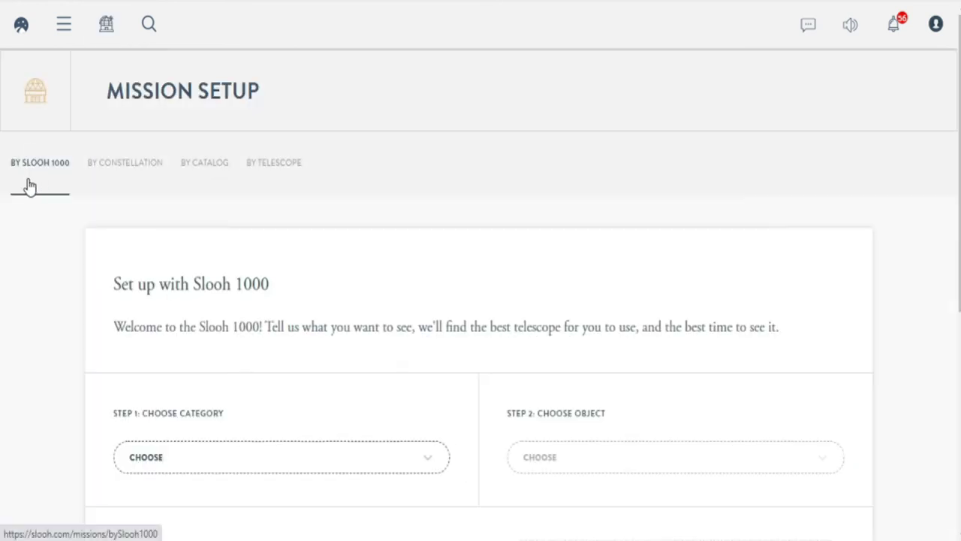
pyautogui.scroll(-1, 350, 255)
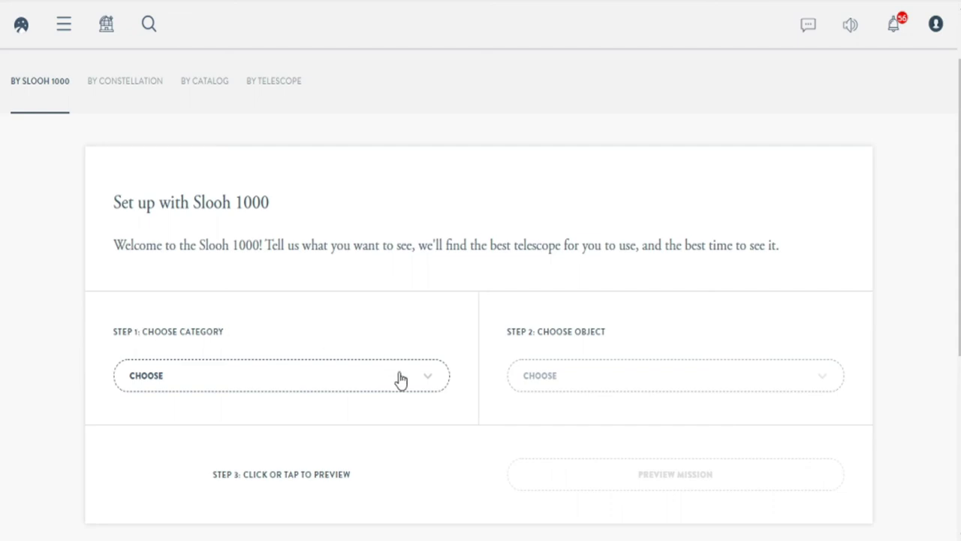
# Look through the Slooh 1000 category choices, from the solar system and nebulae groups to galaxies and stars
pyautogui.click(427, 382)
pyautogui.scroll(-2, 266, 338)
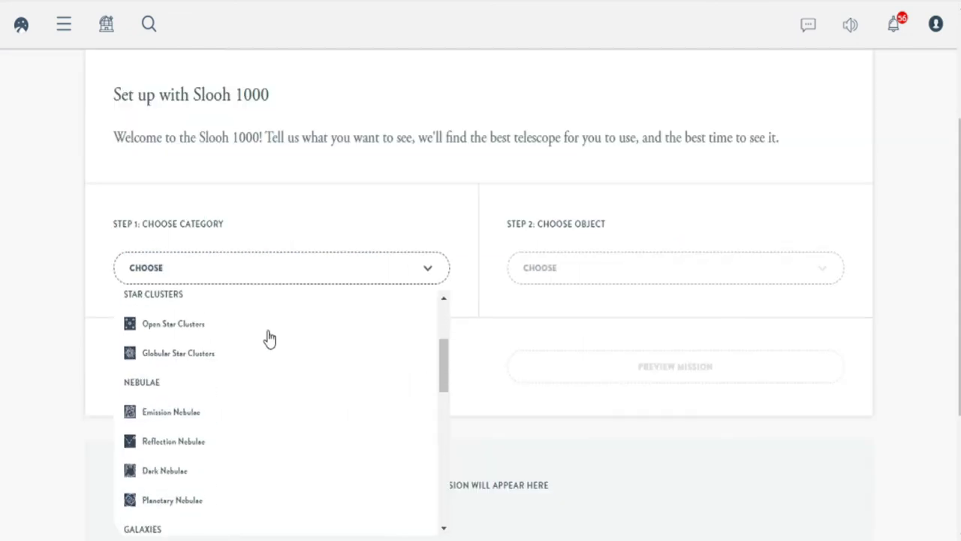
pyautogui.scroll(3, 268, 337)
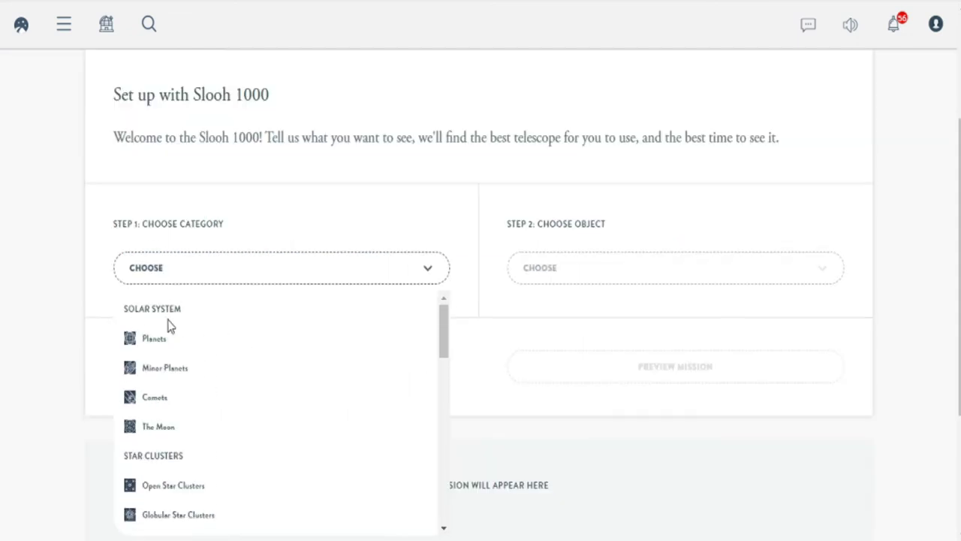
pyautogui.scroll(-3, 275, 448)
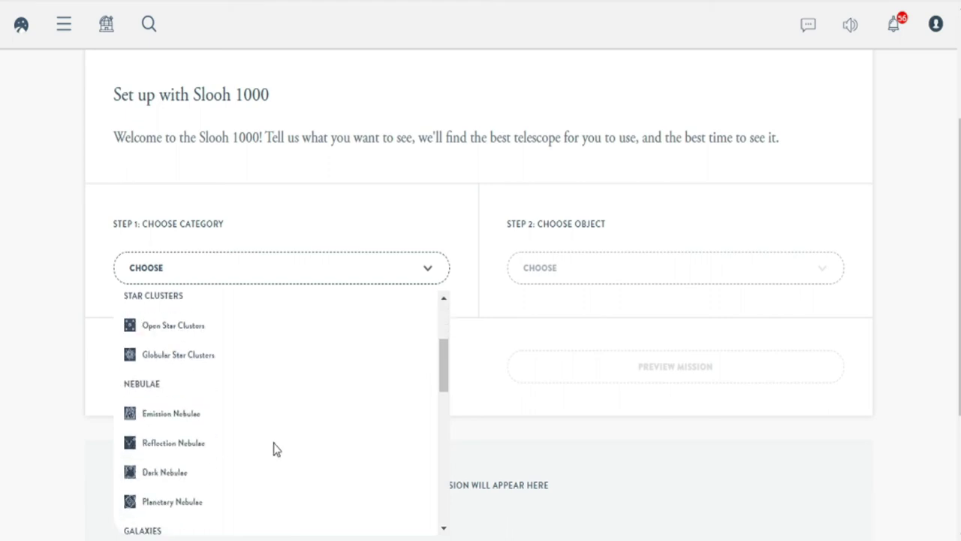
pyautogui.scroll(-2, 339, 382)
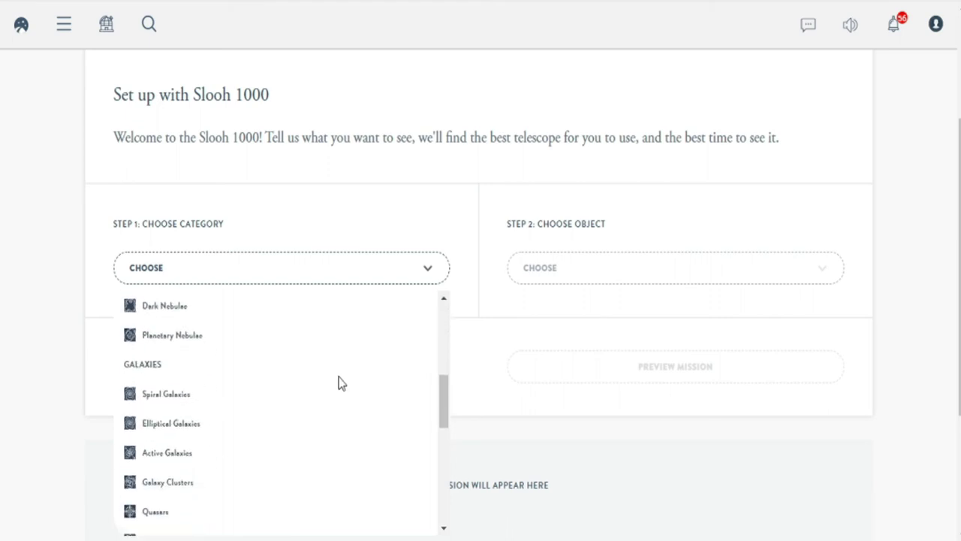
pyautogui.scroll(-3, 226, 393)
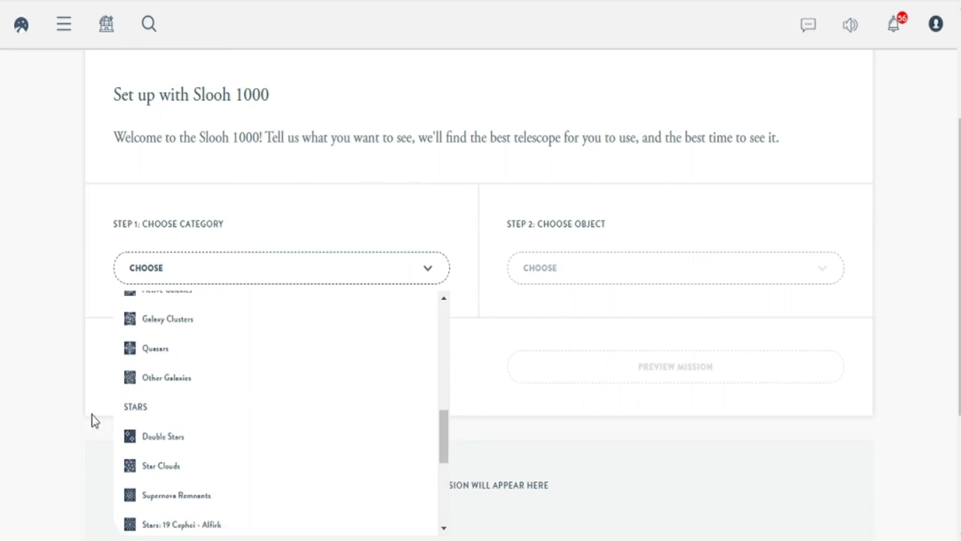
pyautogui.scroll(-4, 275, 420)
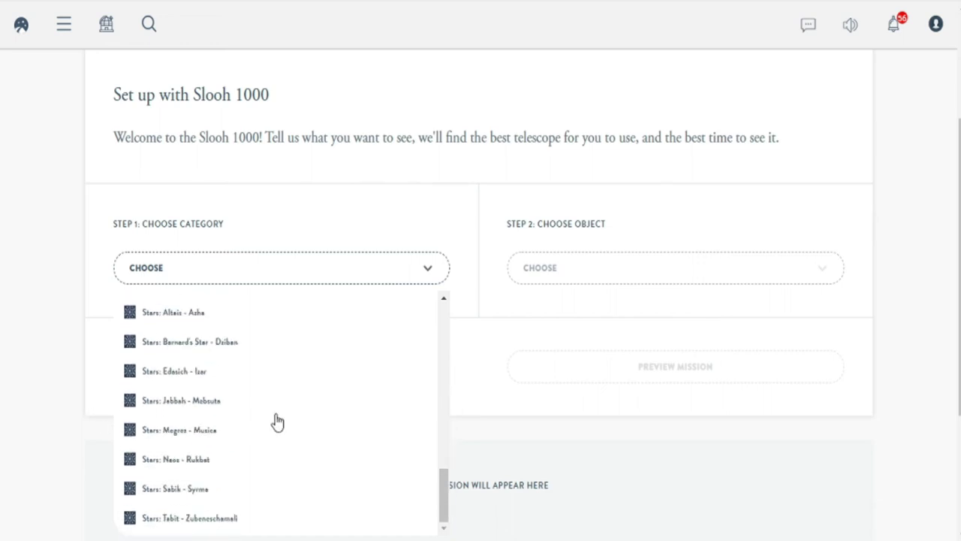
# Choose Active Galaxies as the category for the Slooh 1000 mission
pyautogui.scroll(3, 277, 421)
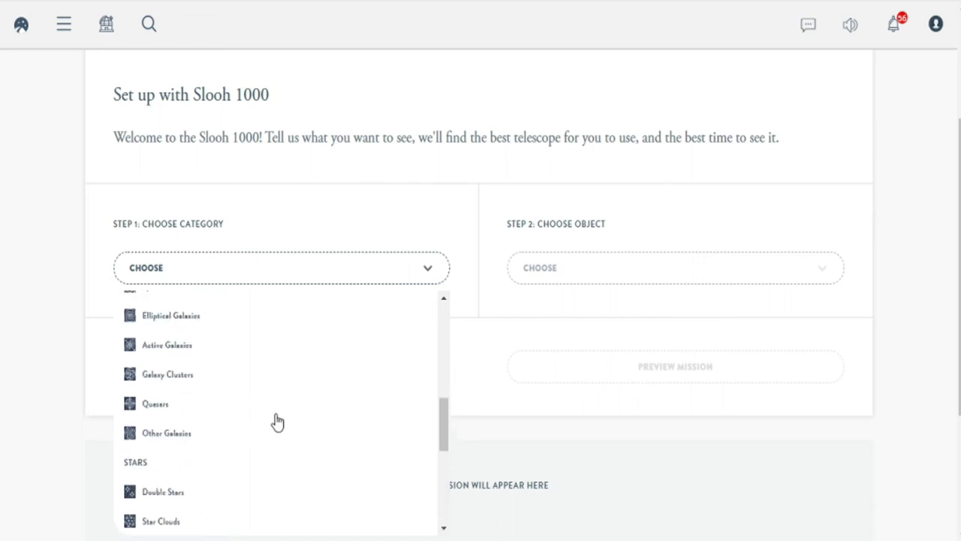
pyautogui.scroll(3, 277, 422)
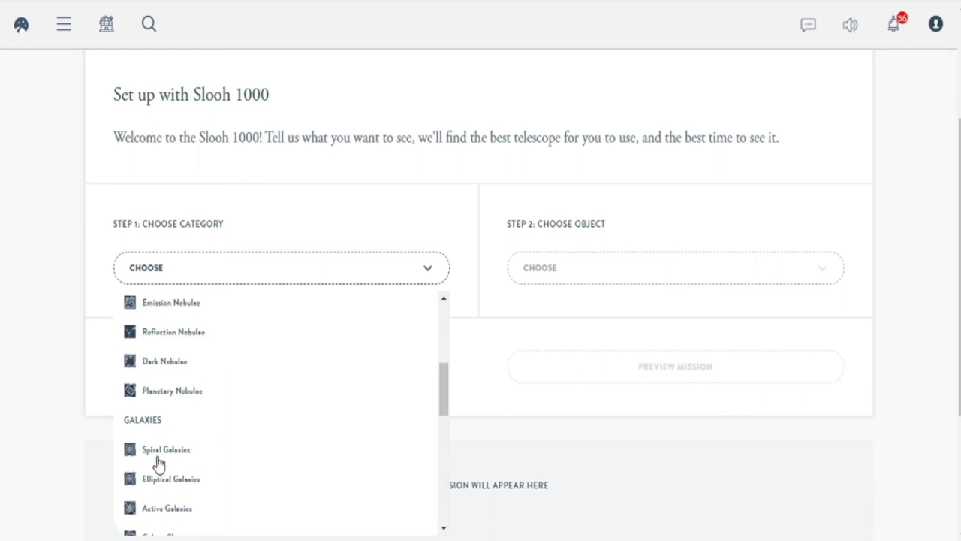
pyautogui.scroll(-1, 272, 477)
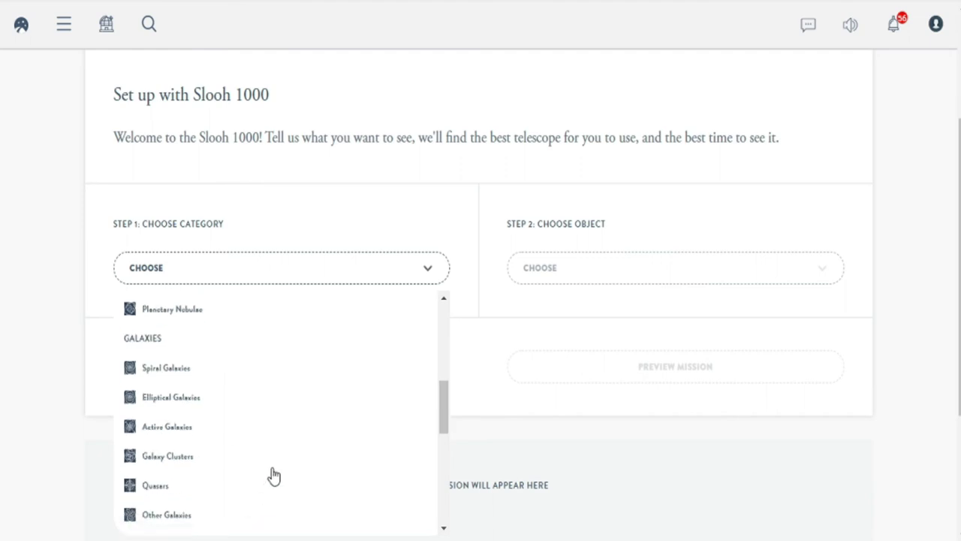
pyautogui.scroll(-1, 274, 474)
pyautogui.scroll(1, 272, 473)
pyautogui.click(160, 428)
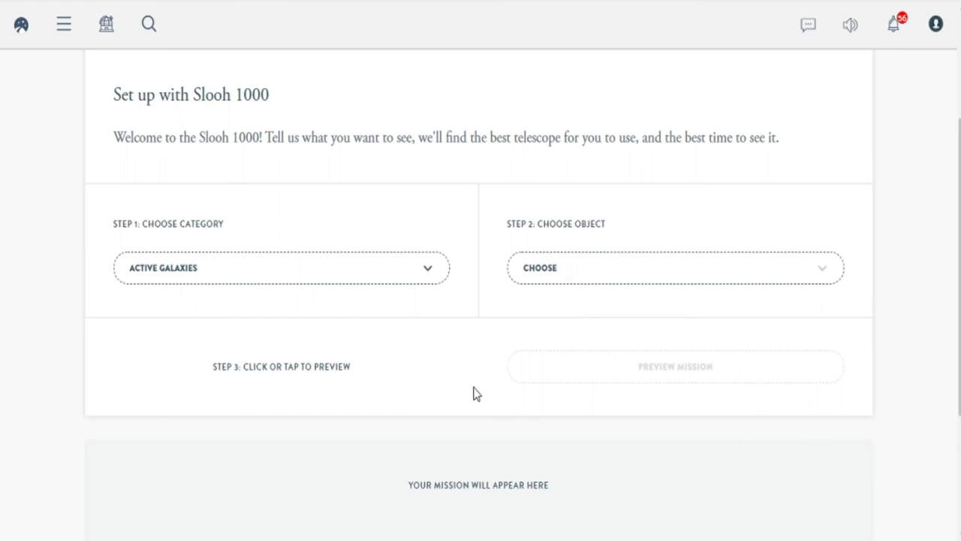
# Choose Caldwell 67 (NGC 1097) as the mission object and preview the mission to review its reservation details
pyautogui.click(822, 278)
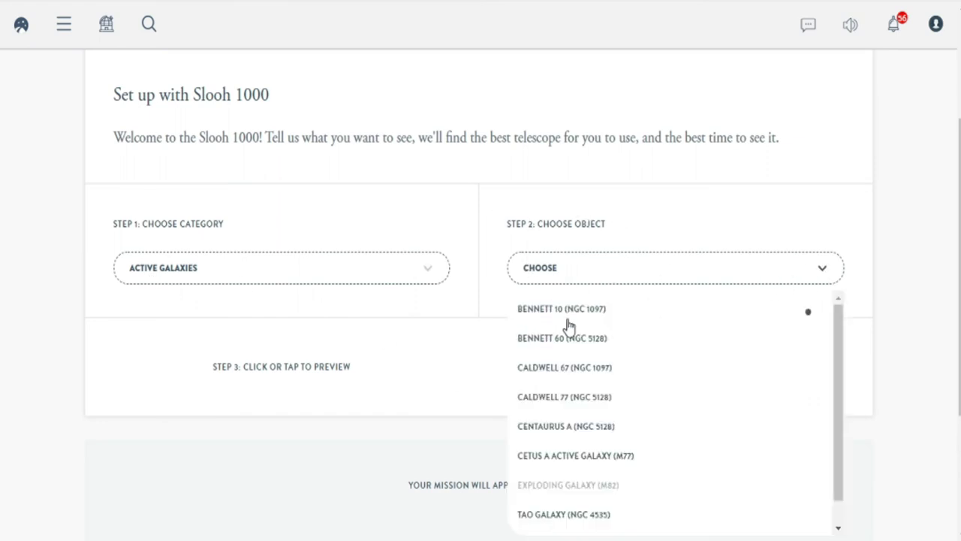
pyautogui.scroll(-1, 568, 326)
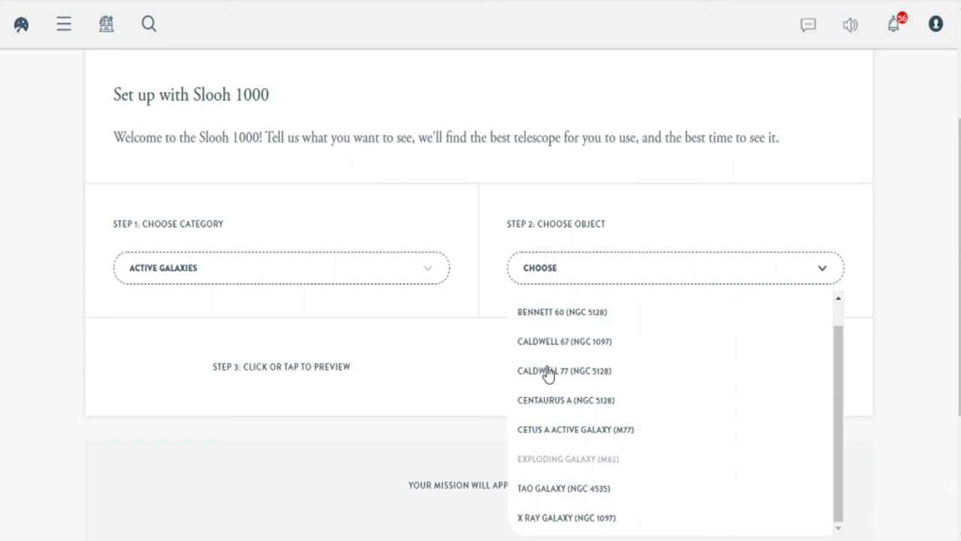
pyautogui.click(549, 347)
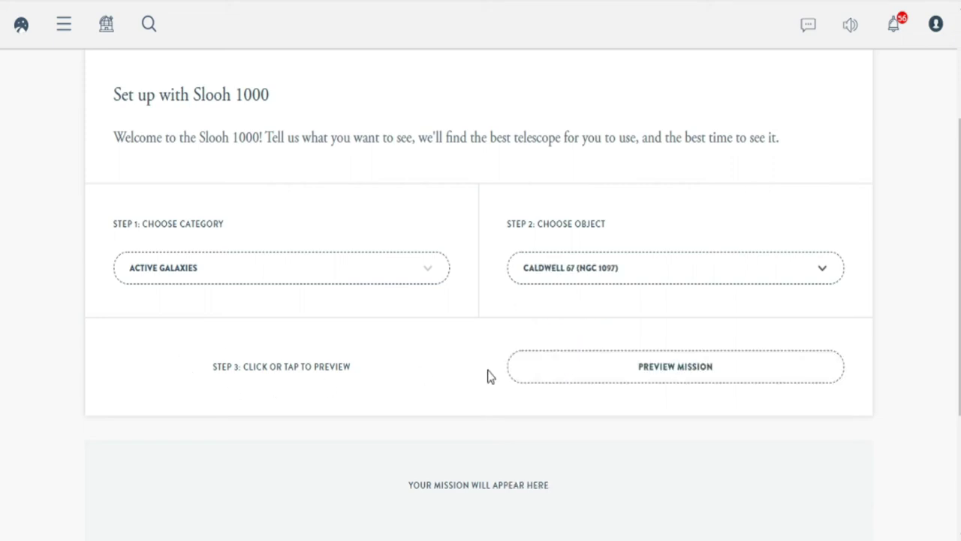
pyautogui.click(661, 369)
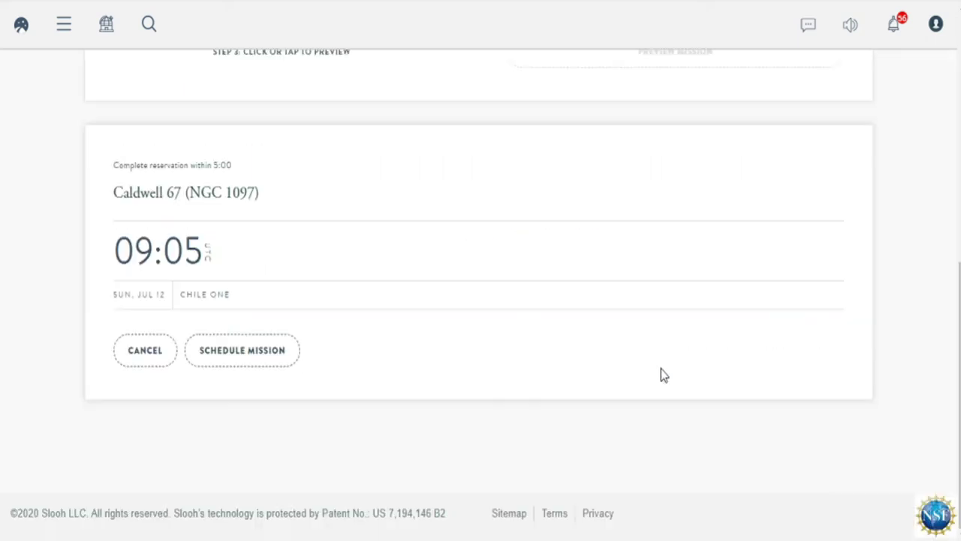
pyautogui.scroll(1, 358, 174)
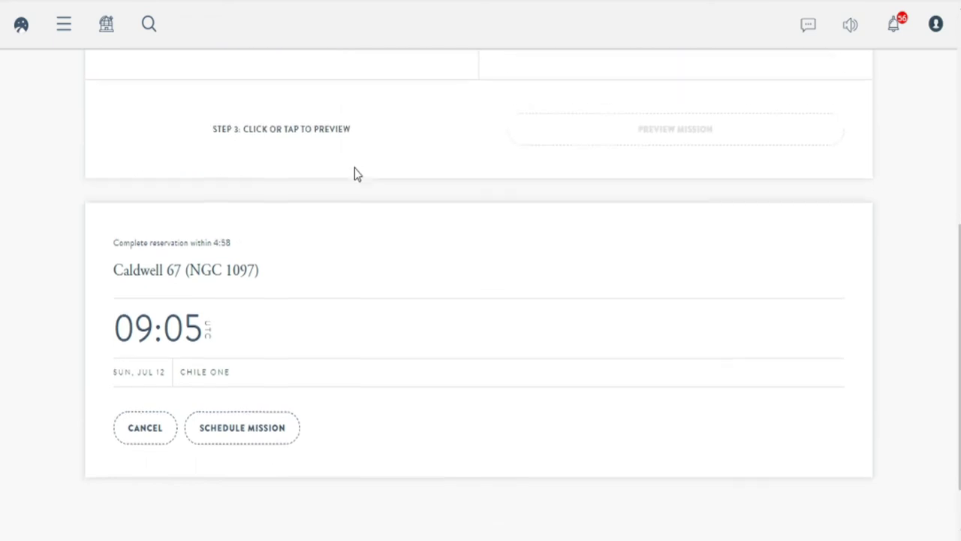
pyautogui.scroll(2, 358, 174)
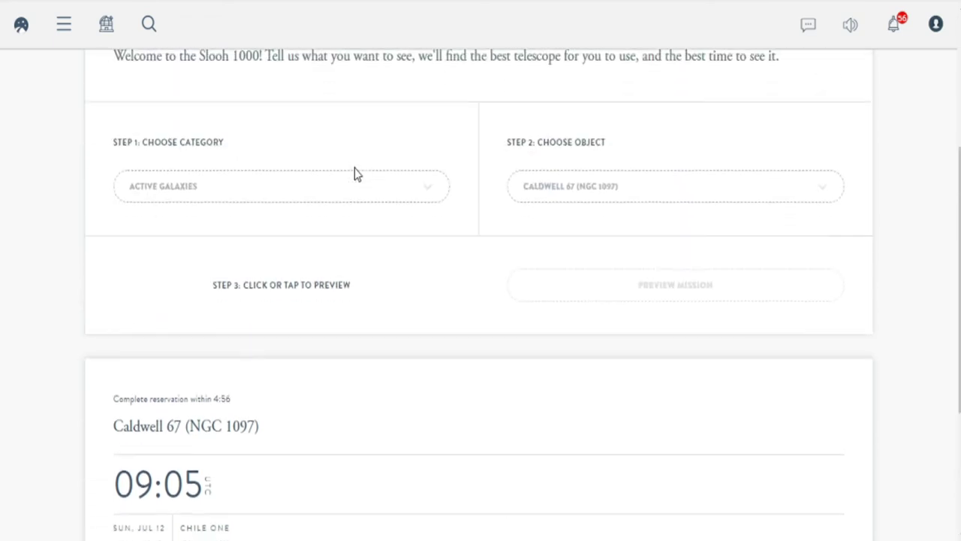
pyautogui.scroll(-3, 357, 174)
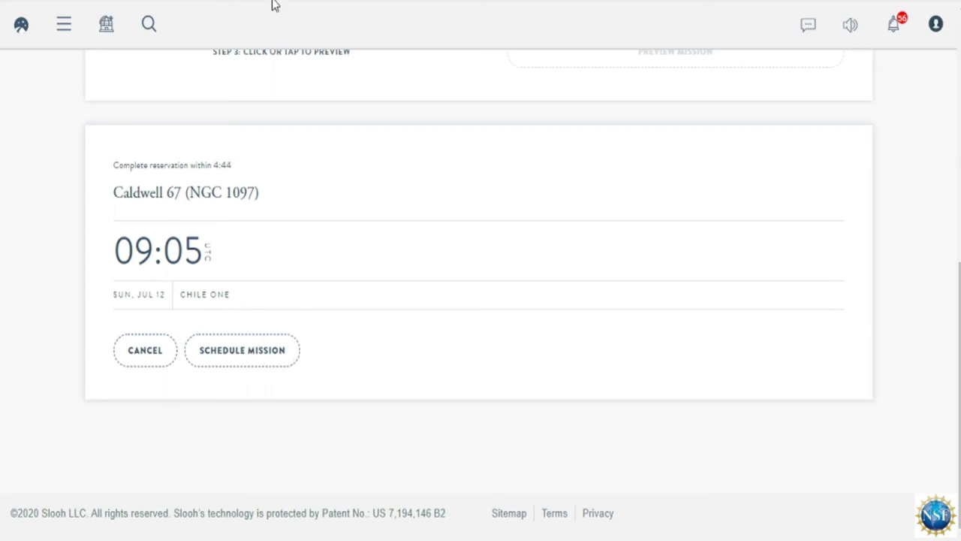
# Leave the mission preview and open My Photo Hub
pyautogui.scroll(4, 411, 186)
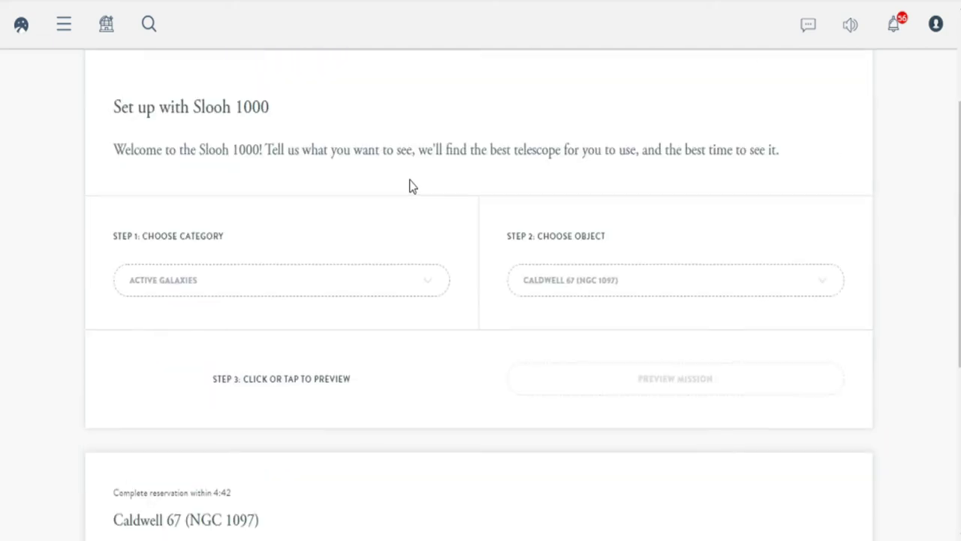
pyautogui.scroll(2, 410, 186)
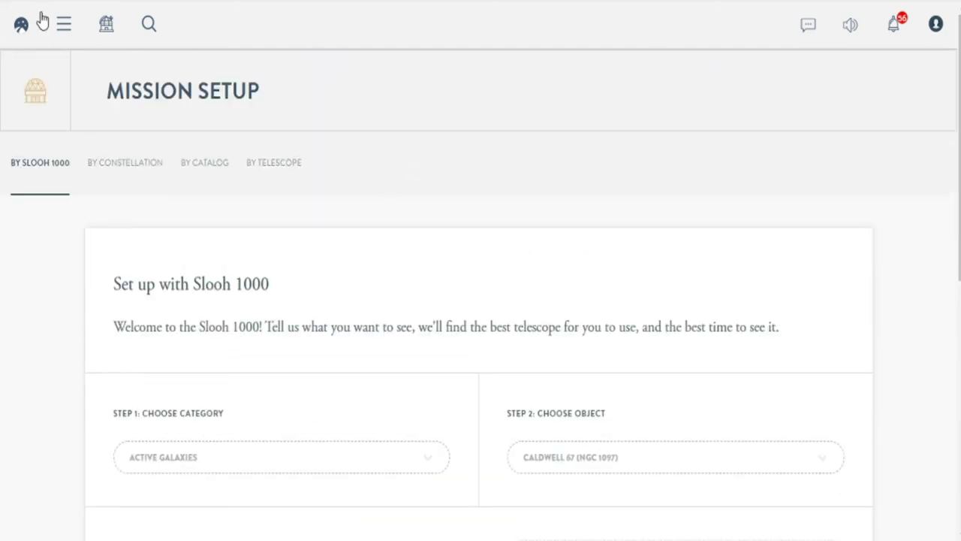
pyautogui.click(106, 30)
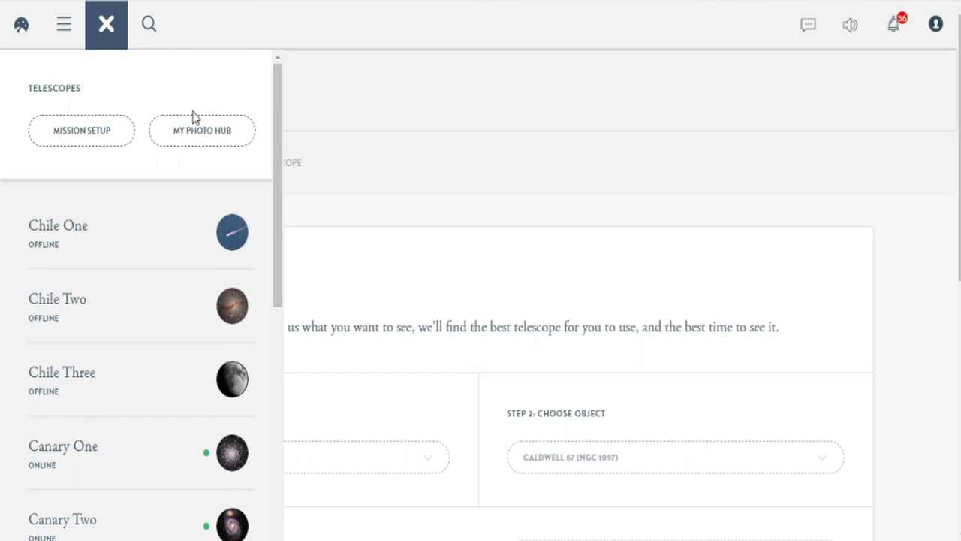
pyautogui.click(204, 140)
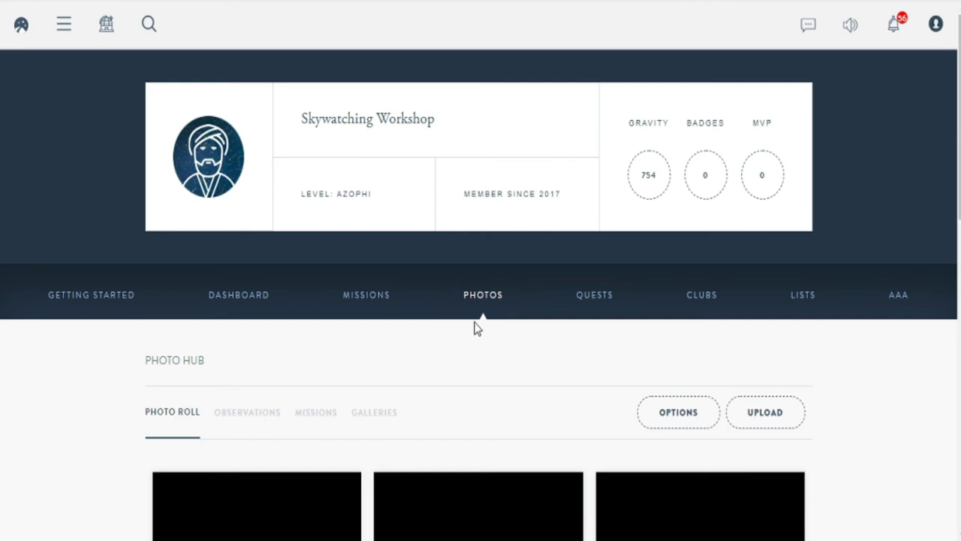
# Open the live telescope page of Canary One from the list of telescopes
pyautogui.click(107, 30)
pyautogui.scroll(-2, 120, 227)
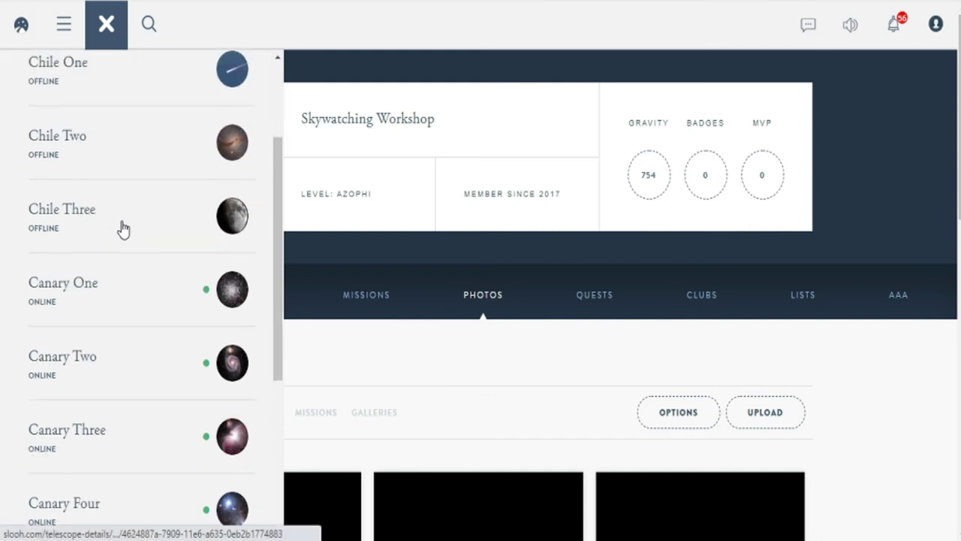
pyautogui.scroll(-1, 122, 226)
pyautogui.click(79, 211)
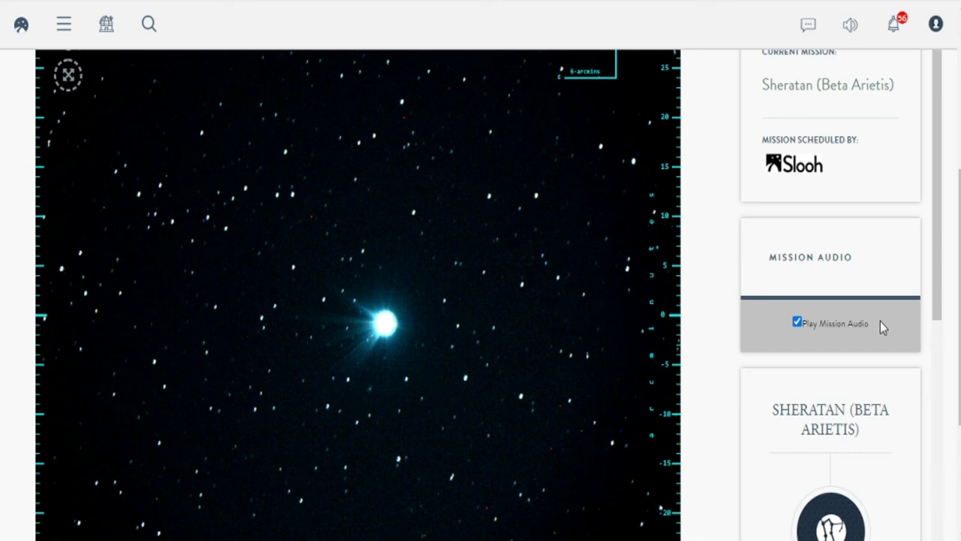
# View the enlarged sky map of the current target, close it and return to the row of telescopes
pyautogui.click(830, 409)
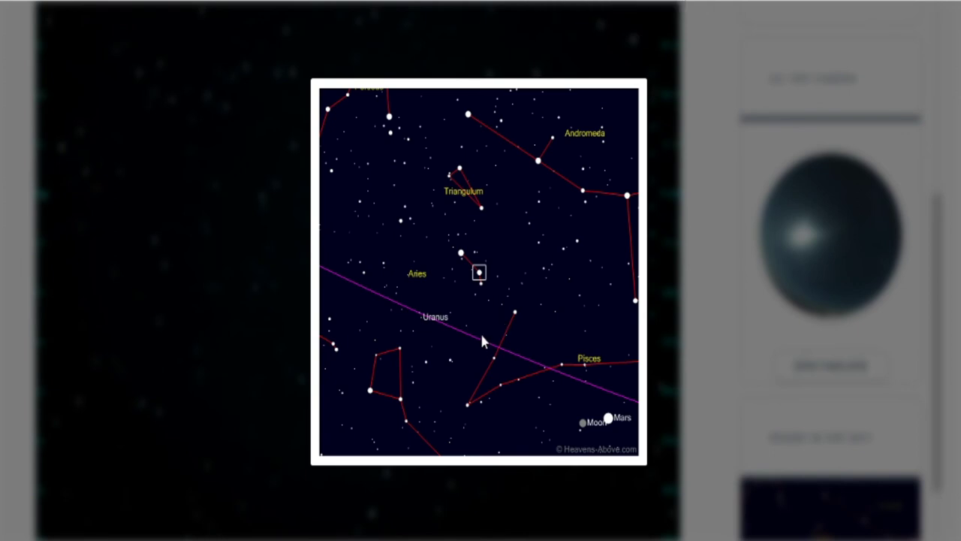
pyautogui.click(682, 292)
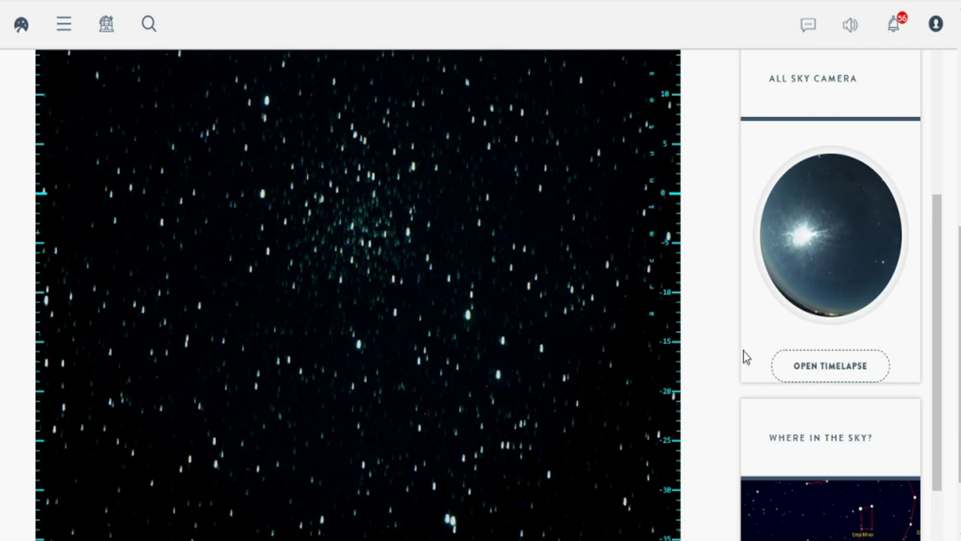
pyautogui.scroll(3, 817, 377)
pyautogui.scroll(4, 817, 378)
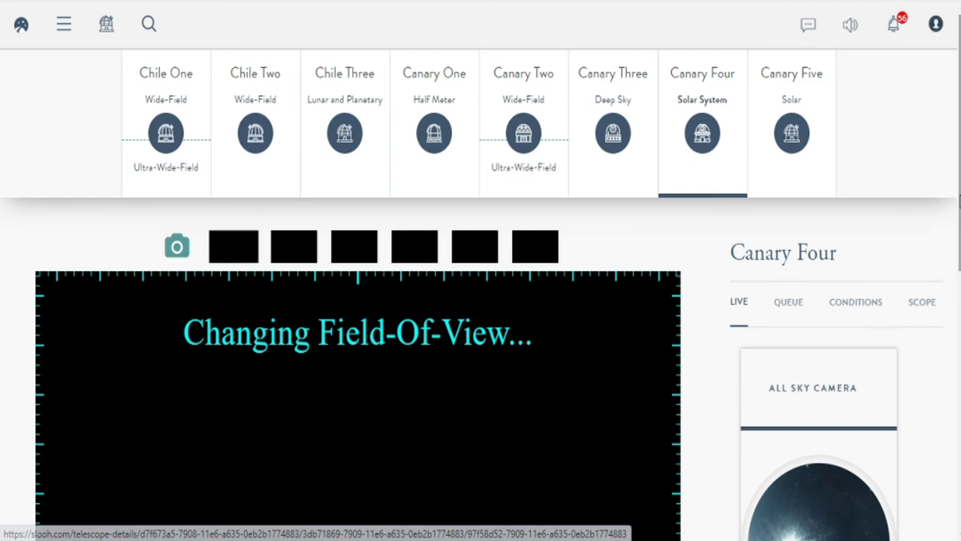
# Turn on mission audio for the Messier 57 mission in the live telescope view
pyautogui.scroll(-5, 913, 253)
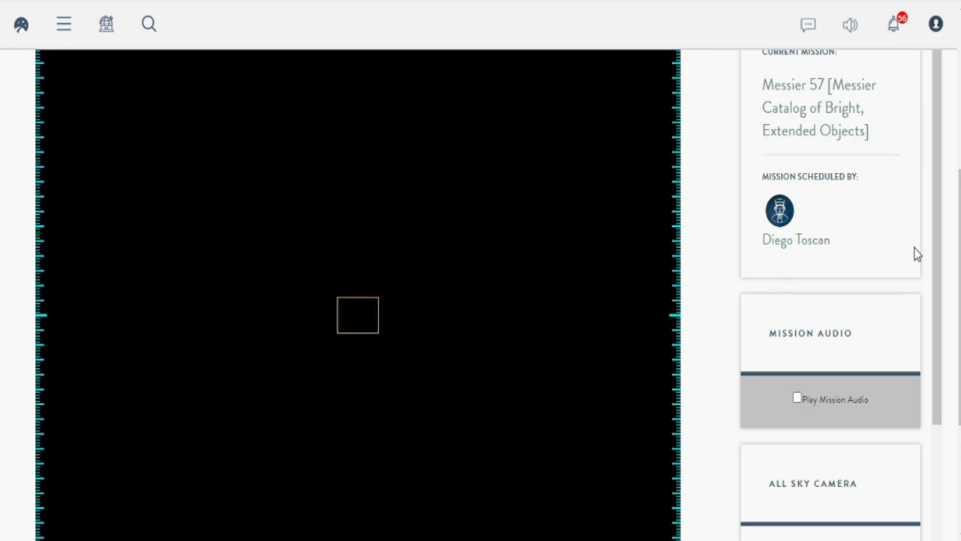
pyautogui.click(797, 398)
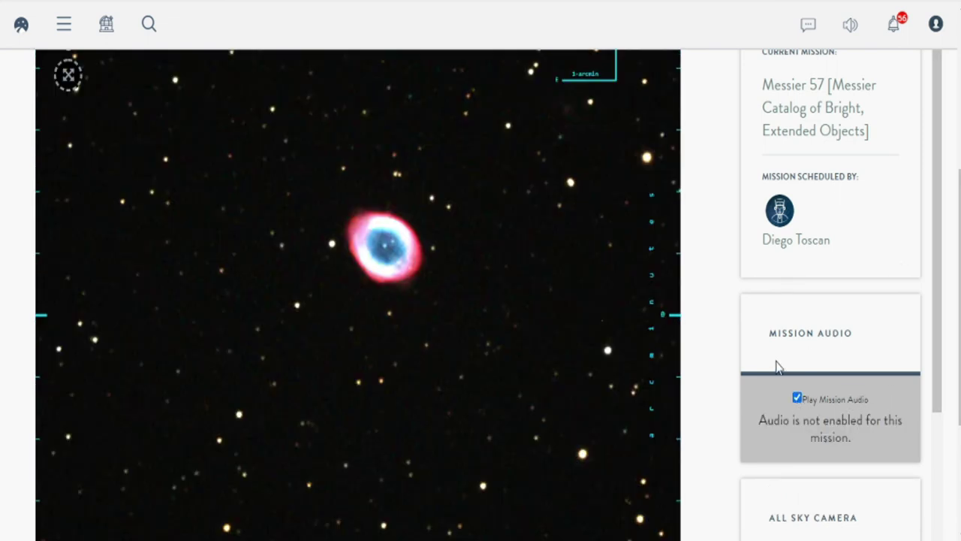
pyautogui.scroll(1, 777, 365)
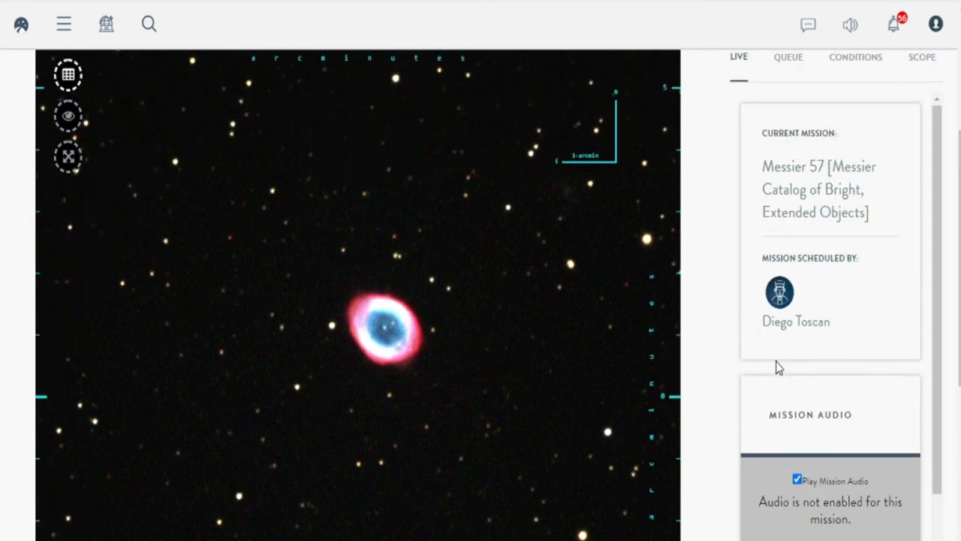